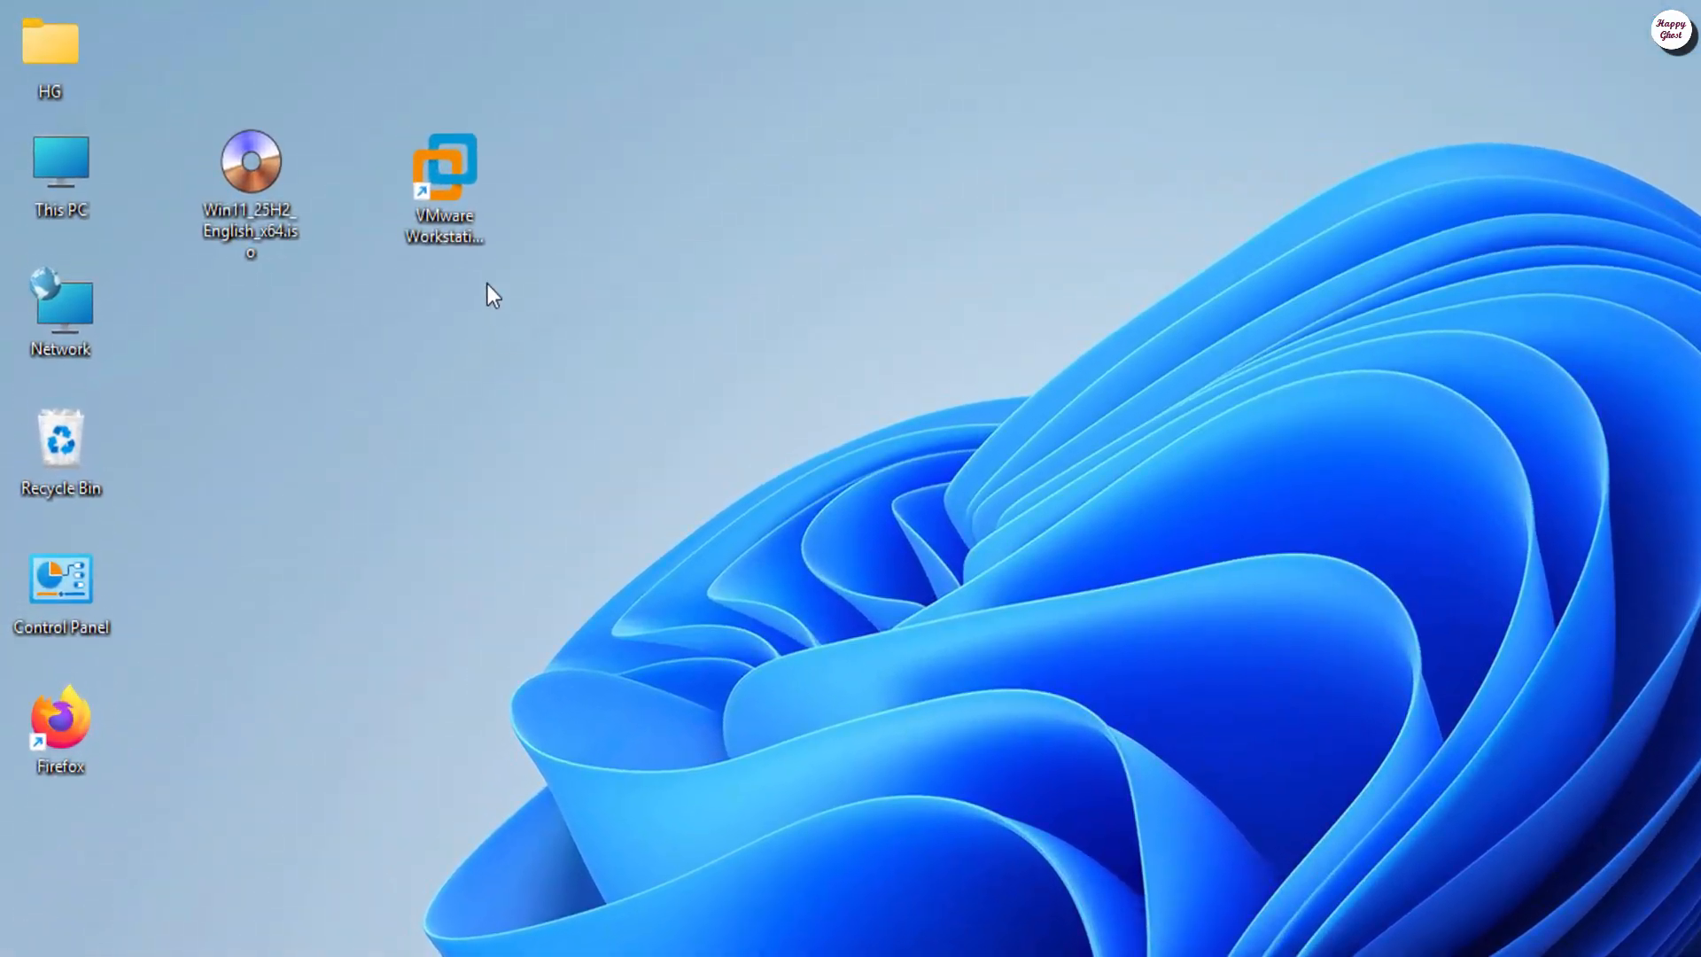
Step: Launch VMware Workstation Pro from its desktop shortcut, beside the Windows 11 ISO, to the Home tab
{"action": "left_click", "coordinate": [314, 165]}
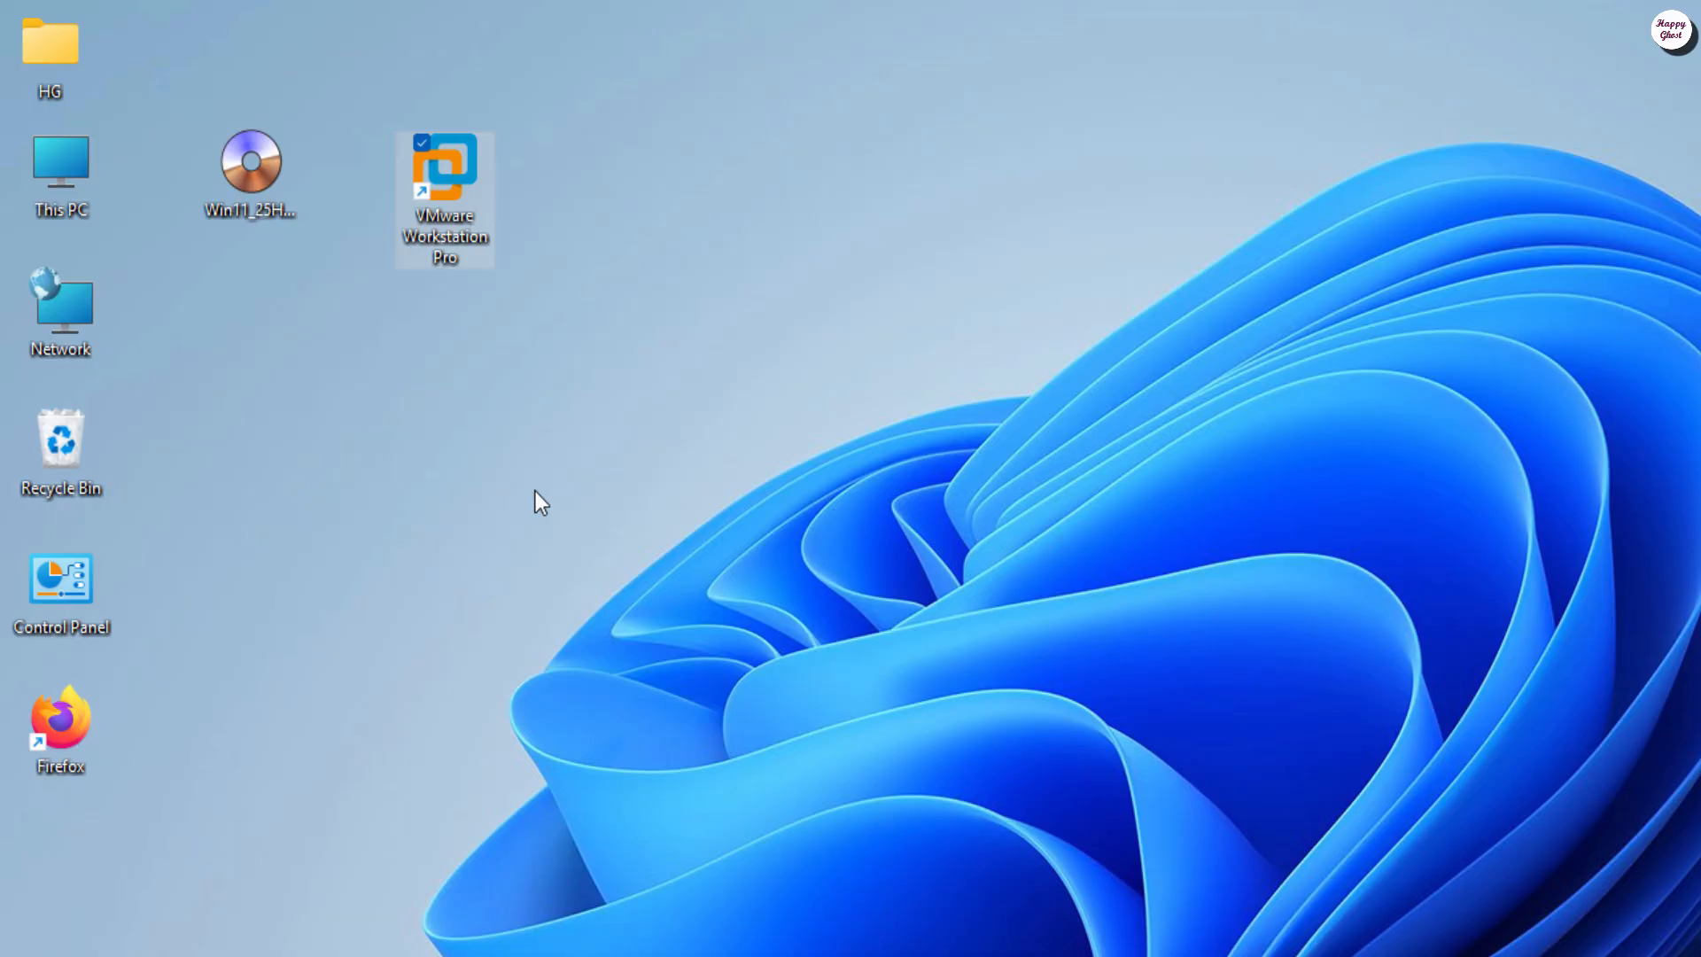
{"action": "left_click", "coordinate": [253, 221]}
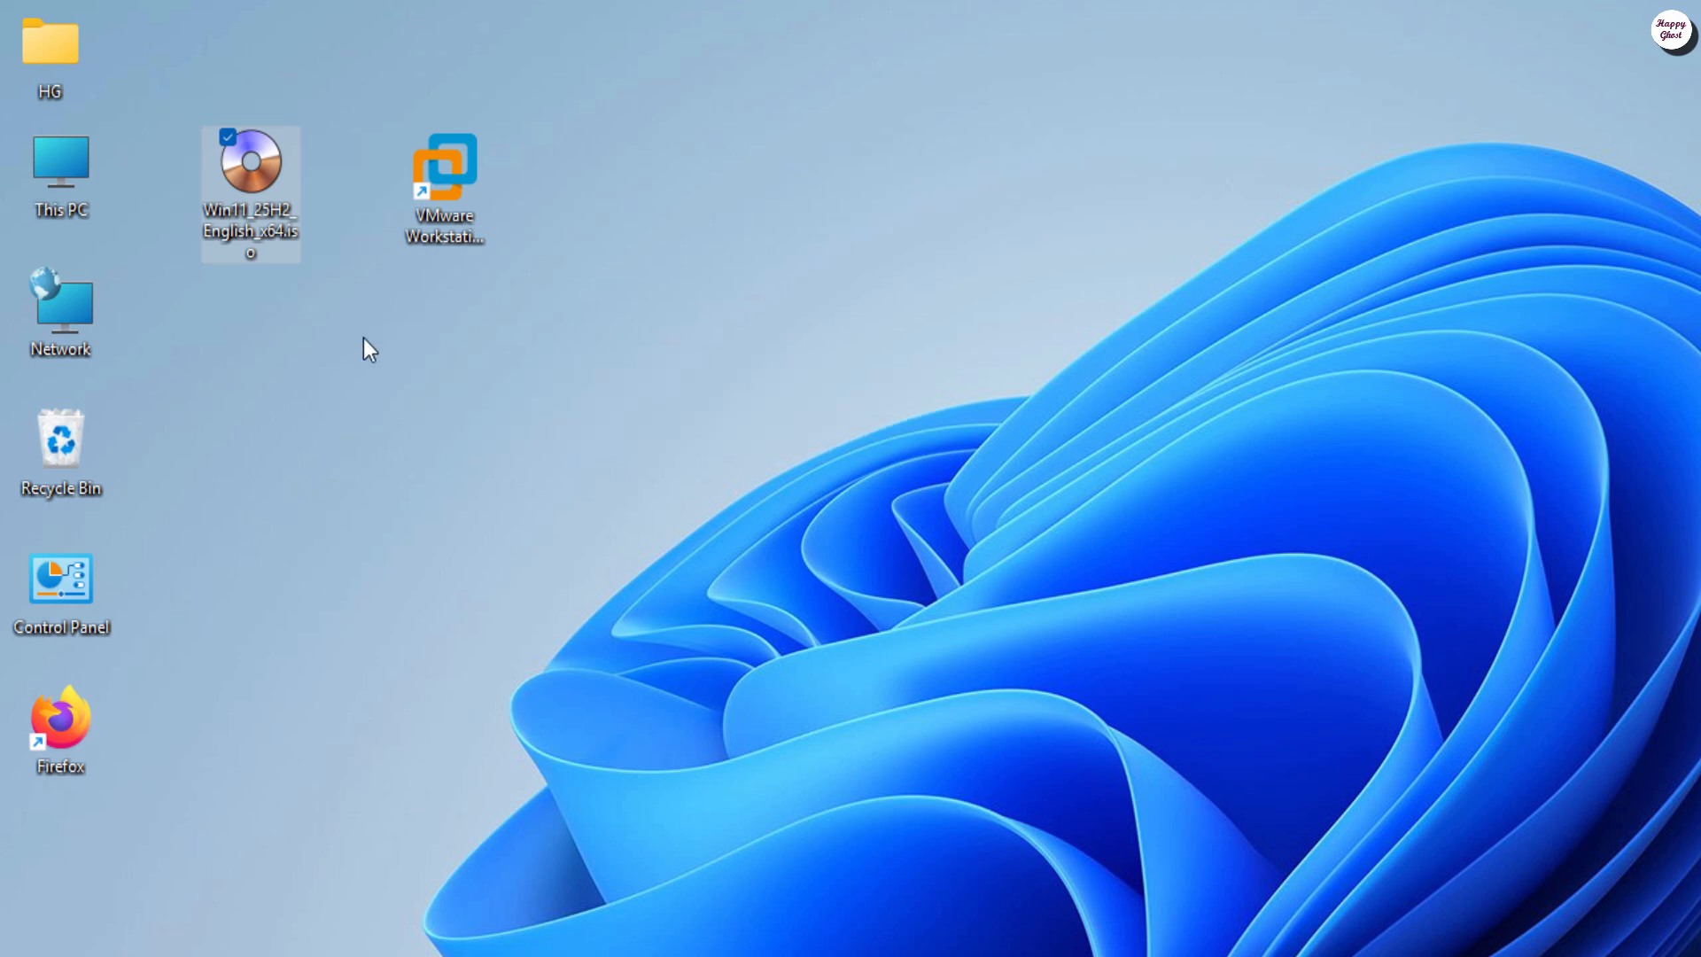
{"action": "left_click", "coordinate": [522, 365]}
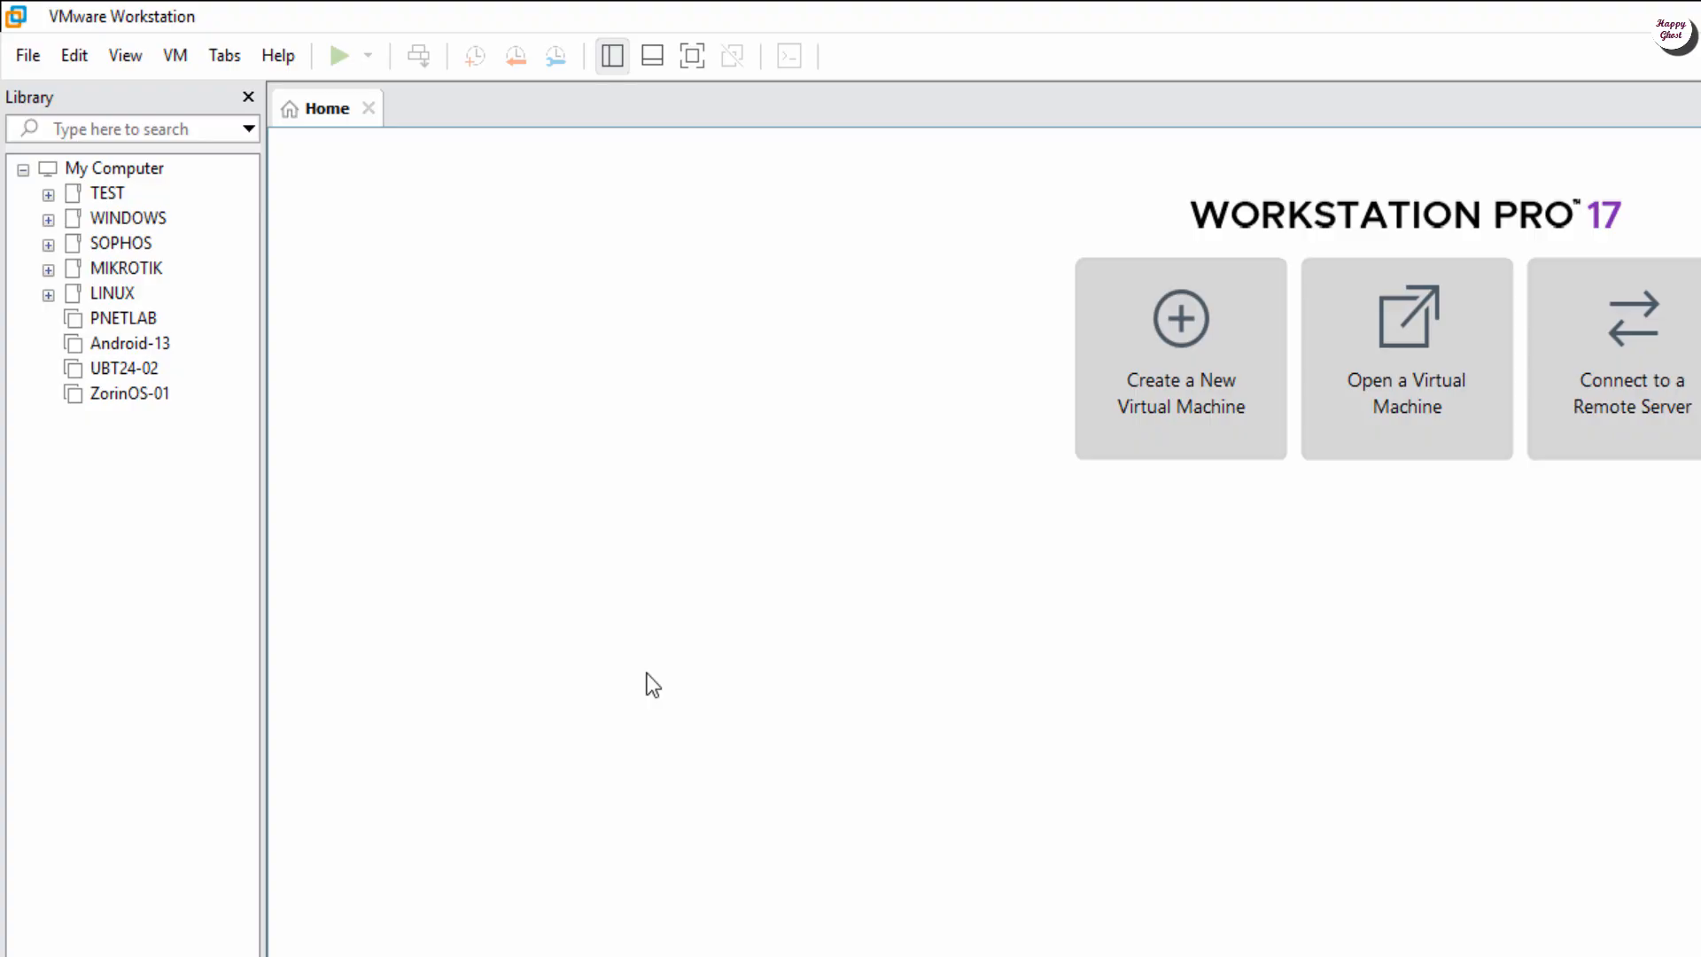
Step: Start a Typical new virtual machine with the operating system to be installed later
{"action": "left_click", "coordinate": [1137, 374]}
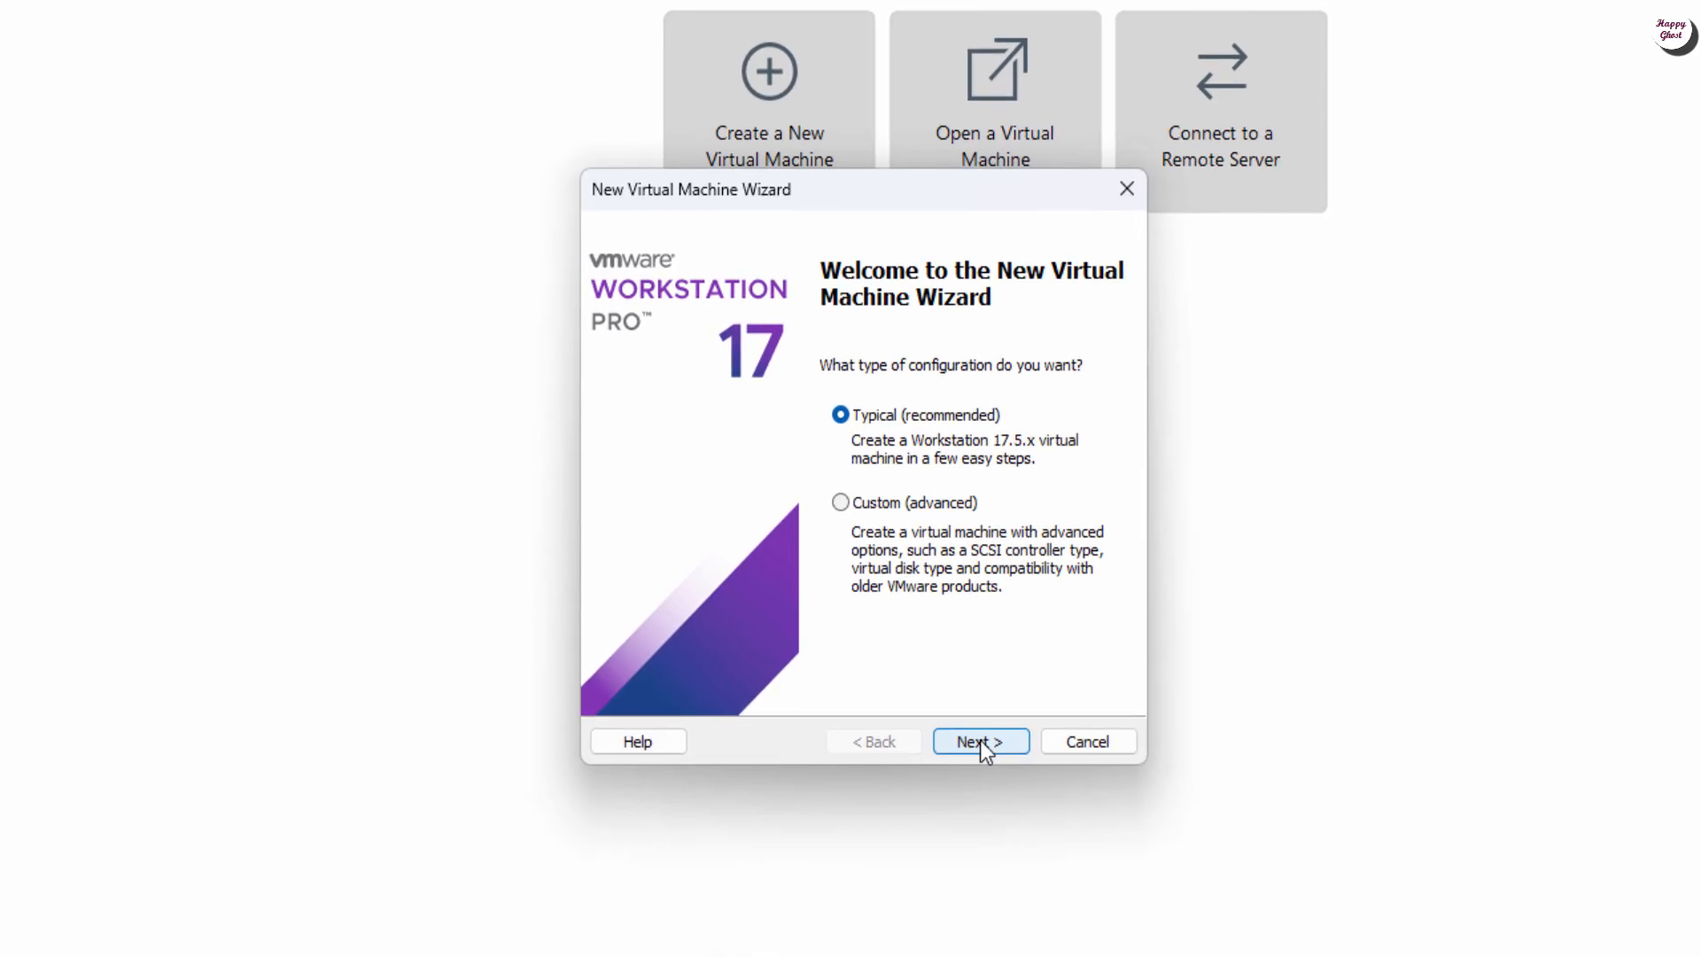
{"action": "left_click", "coordinate": [980, 741]}
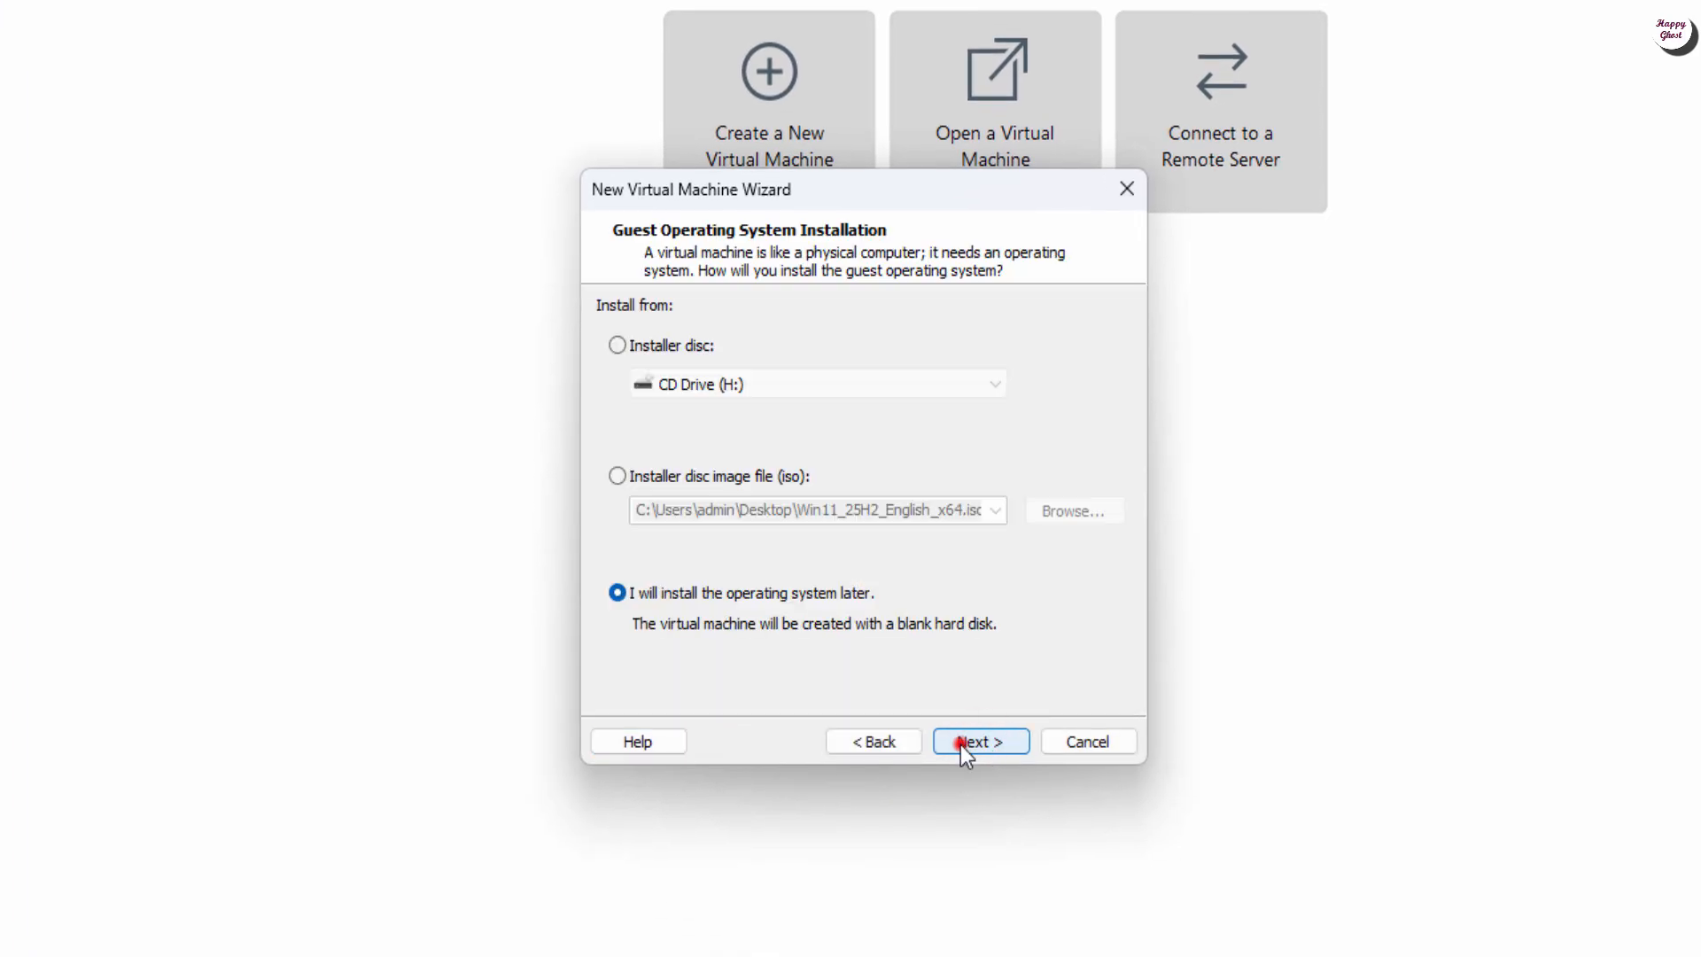
{"action": "left_click", "coordinate": [962, 742]}
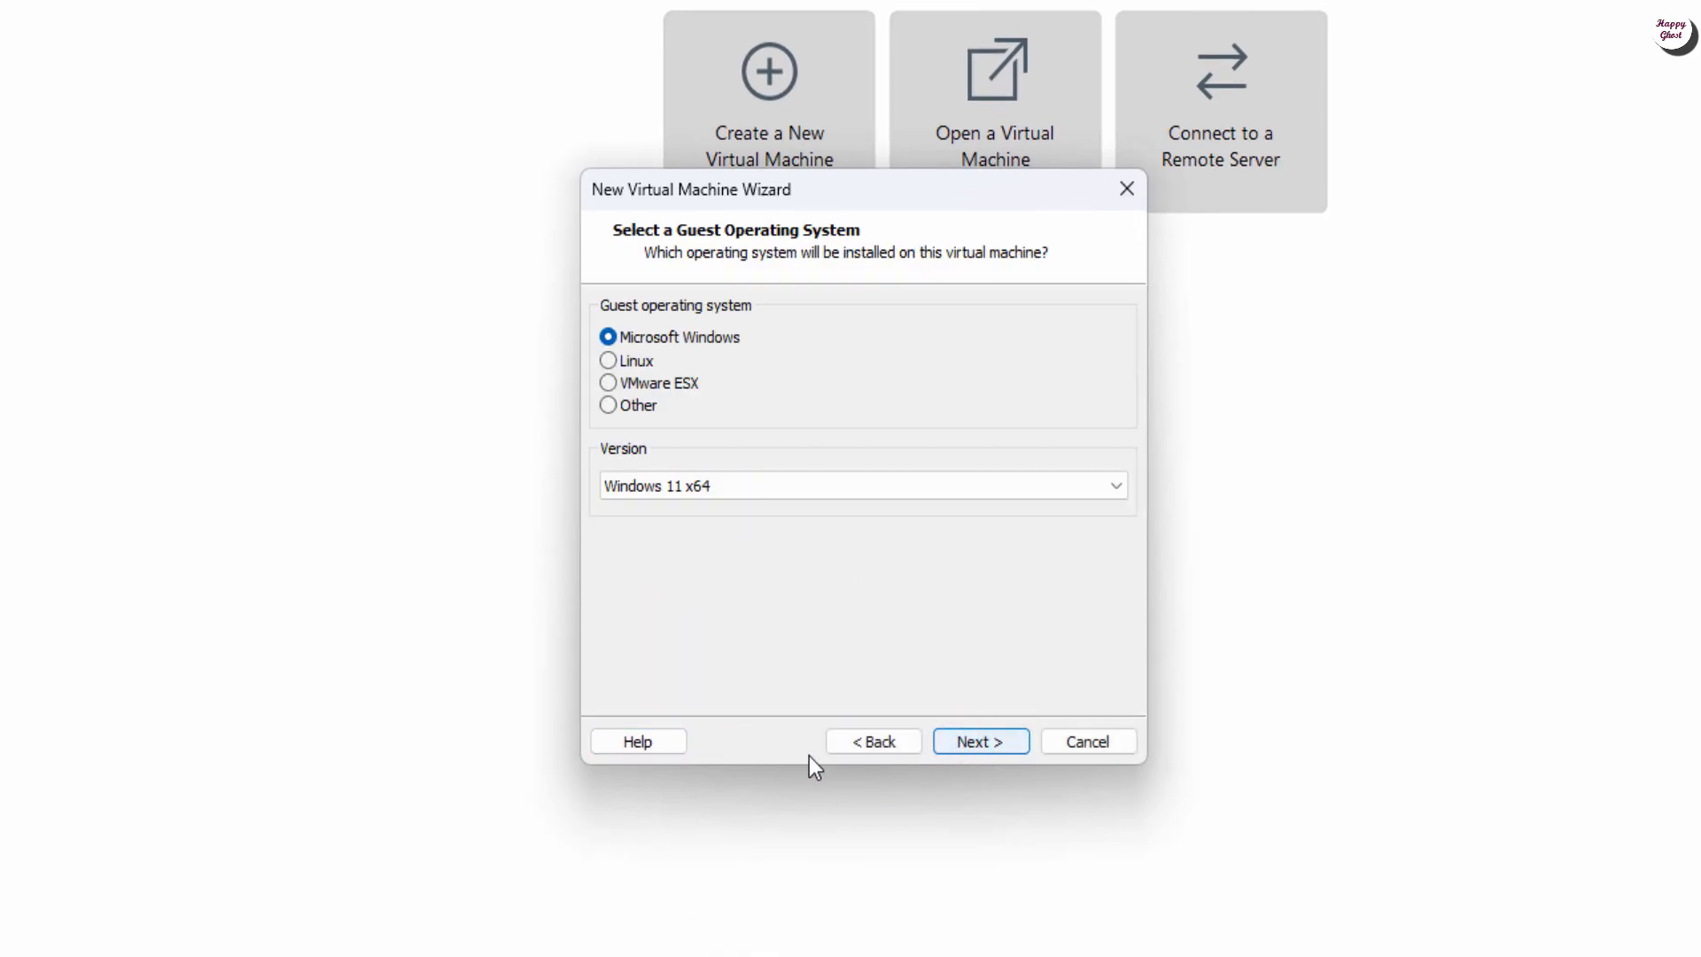
Step: Choose Microsoft Windows, Windows 11 x64 as the guest and name the VM WIN11-01
{"action": "left_click", "coordinate": [612, 338]}
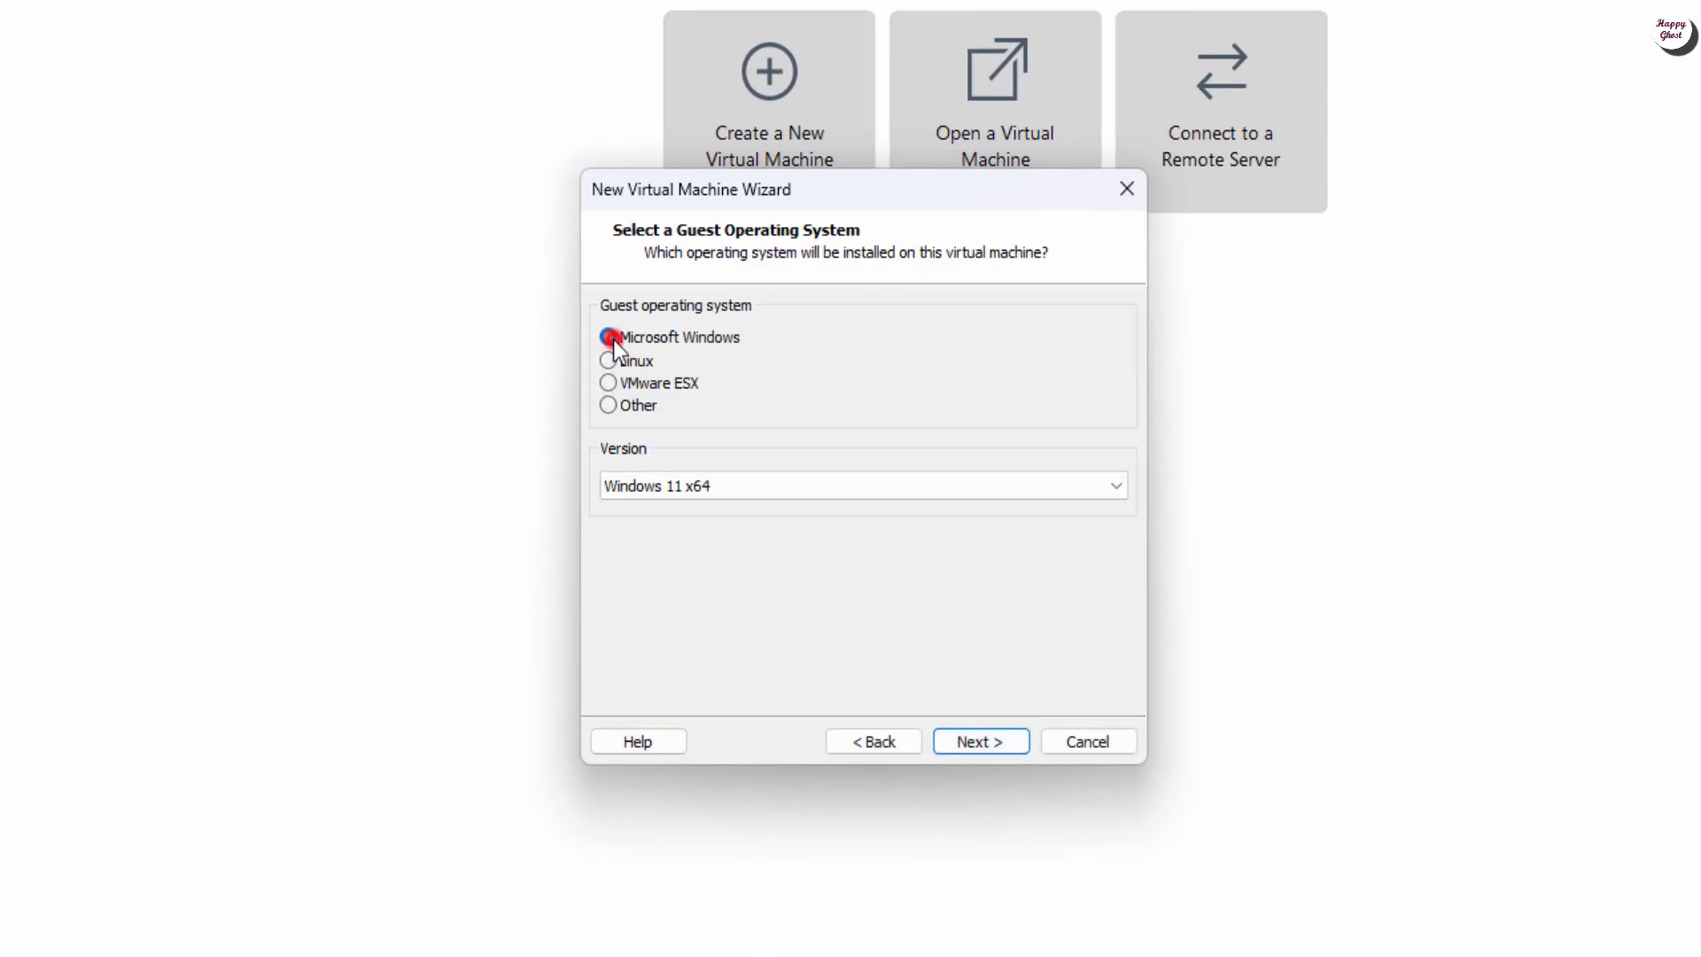
{"action": "left_click", "coordinate": [666, 485]}
{"action": "left_click", "coordinate": [667, 513]}
{"action": "left_click", "coordinate": [1019, 735]}
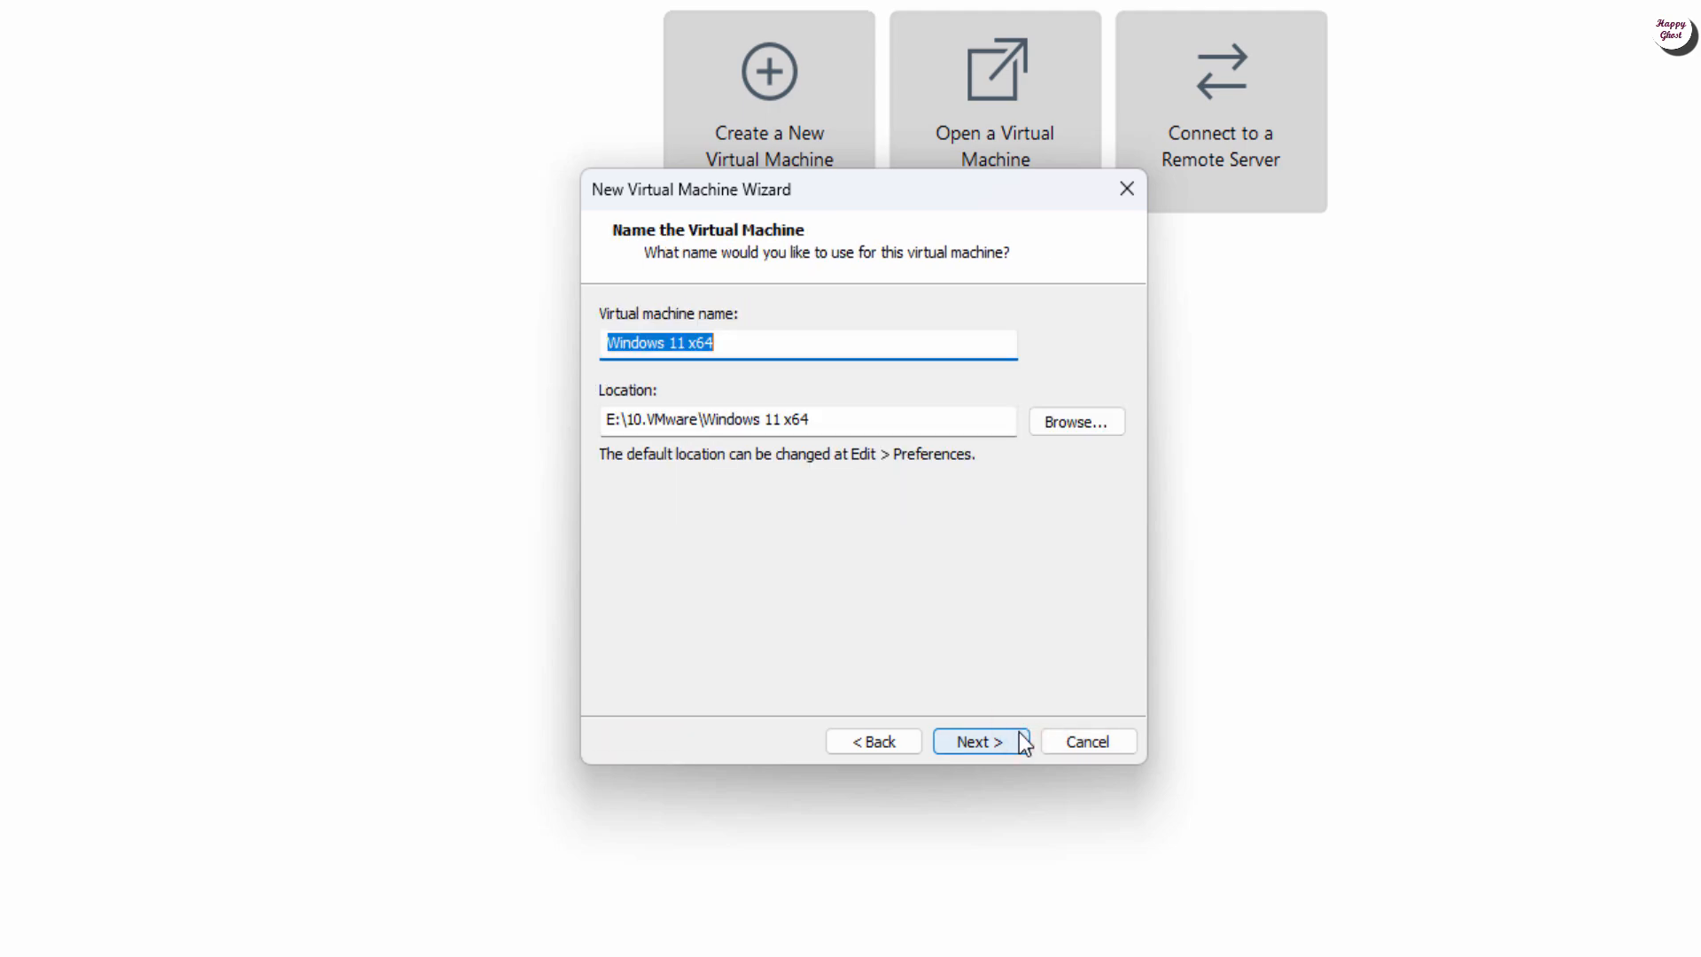
{"action": "type", "text": "WIN"}
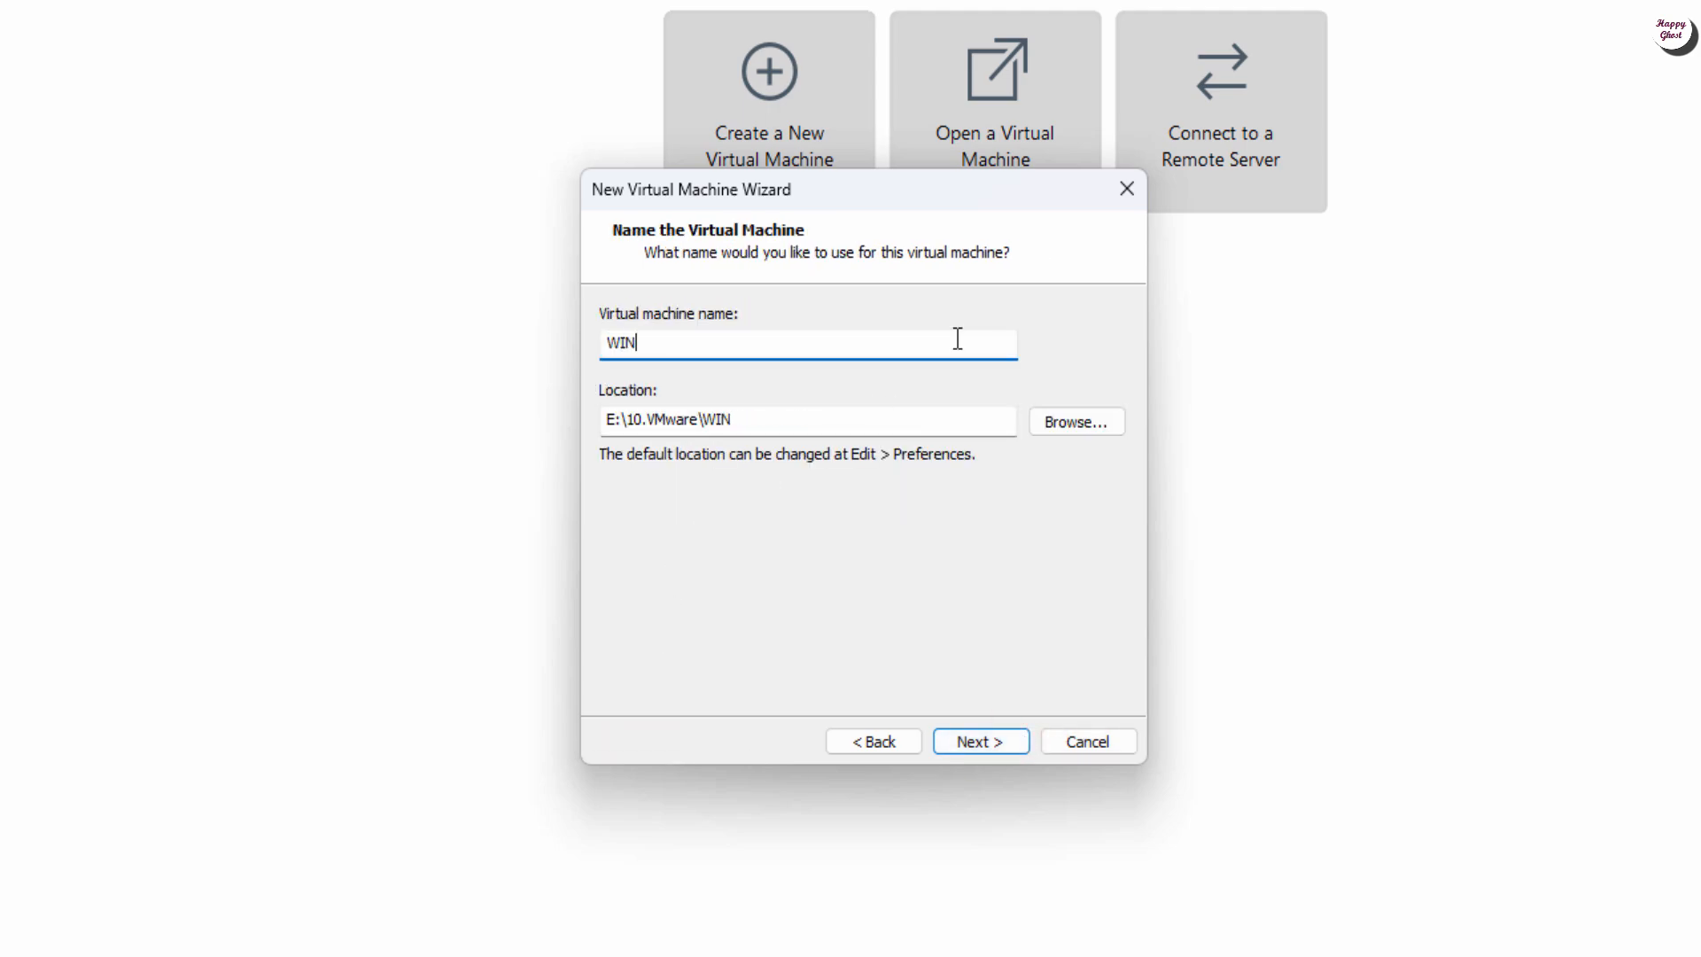
{"action": "type", "text": "11-01"}
Step: Enter and confirm the TPM encryption password for WIN11-01
{"action": "left_click", "coordinate": [983, 746]}
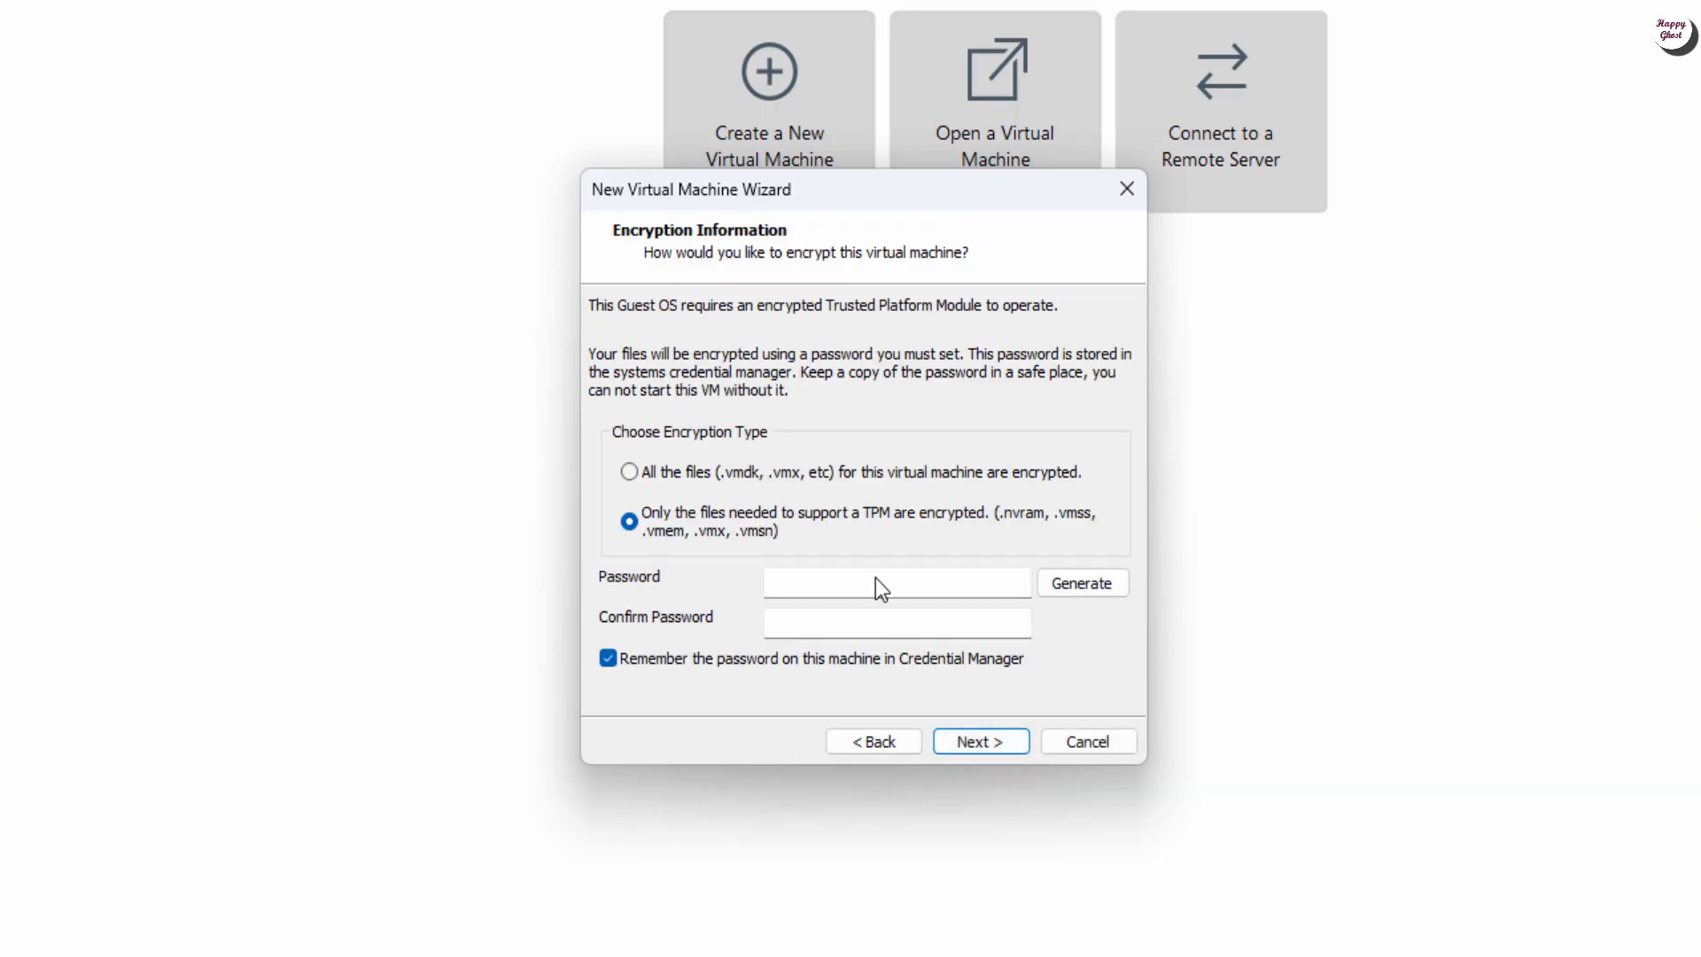
{"action": "left_click", "coordinate": [1007, 579]}
{"action": "type", "text": "12345678"}
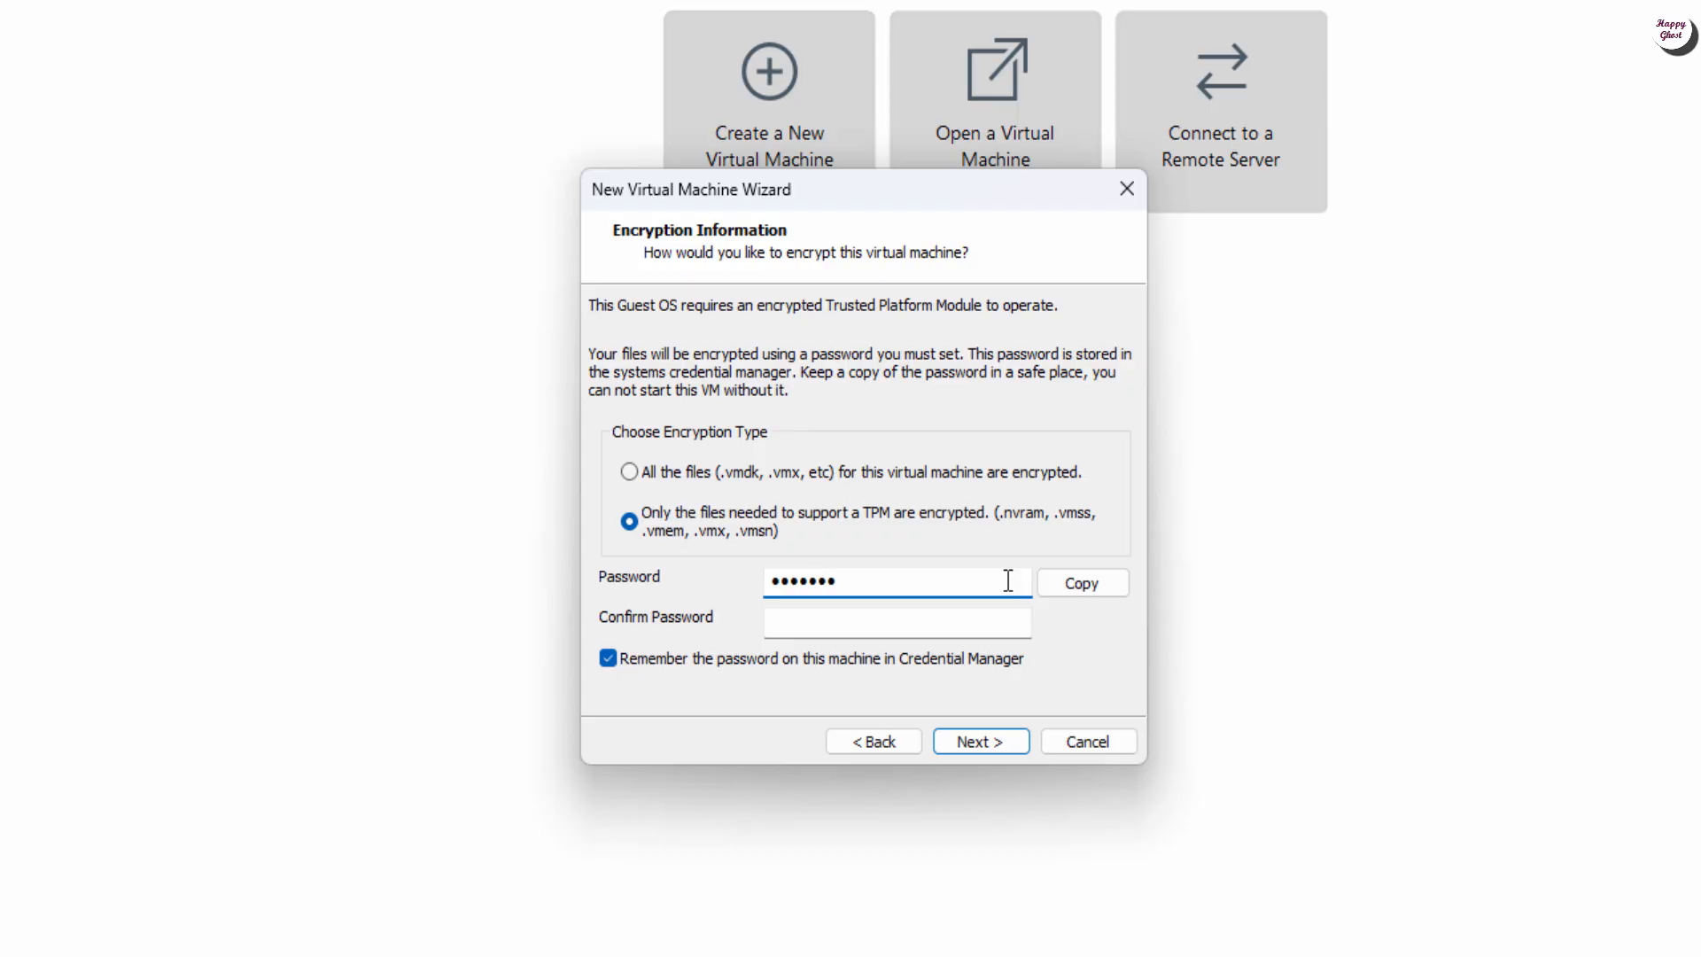
{"action": "type", "text": "9"}
{"action": "key", "text": "Tab"}
{"action": "type", "text": "12345"}
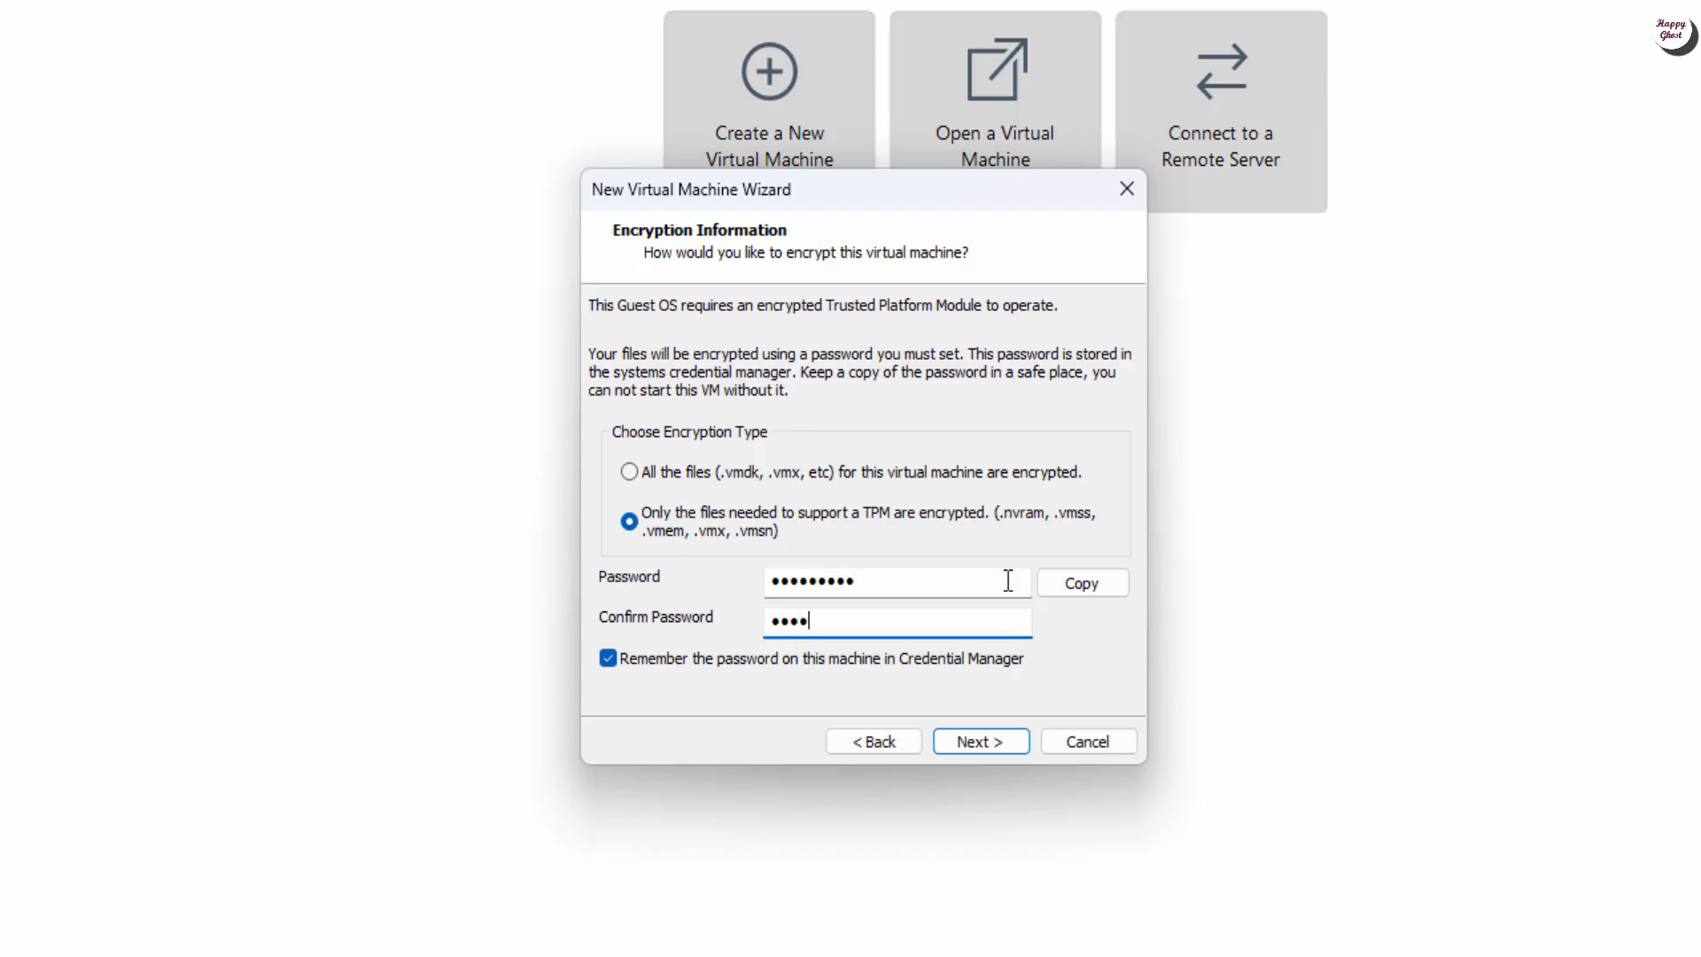
{"action": "type", "text": "6789"}
Step: Set an 80 GB maximum disk size, review the summary and finish creating WIN11-01
{"action": "left_click", "coordinate": [990, 739]}
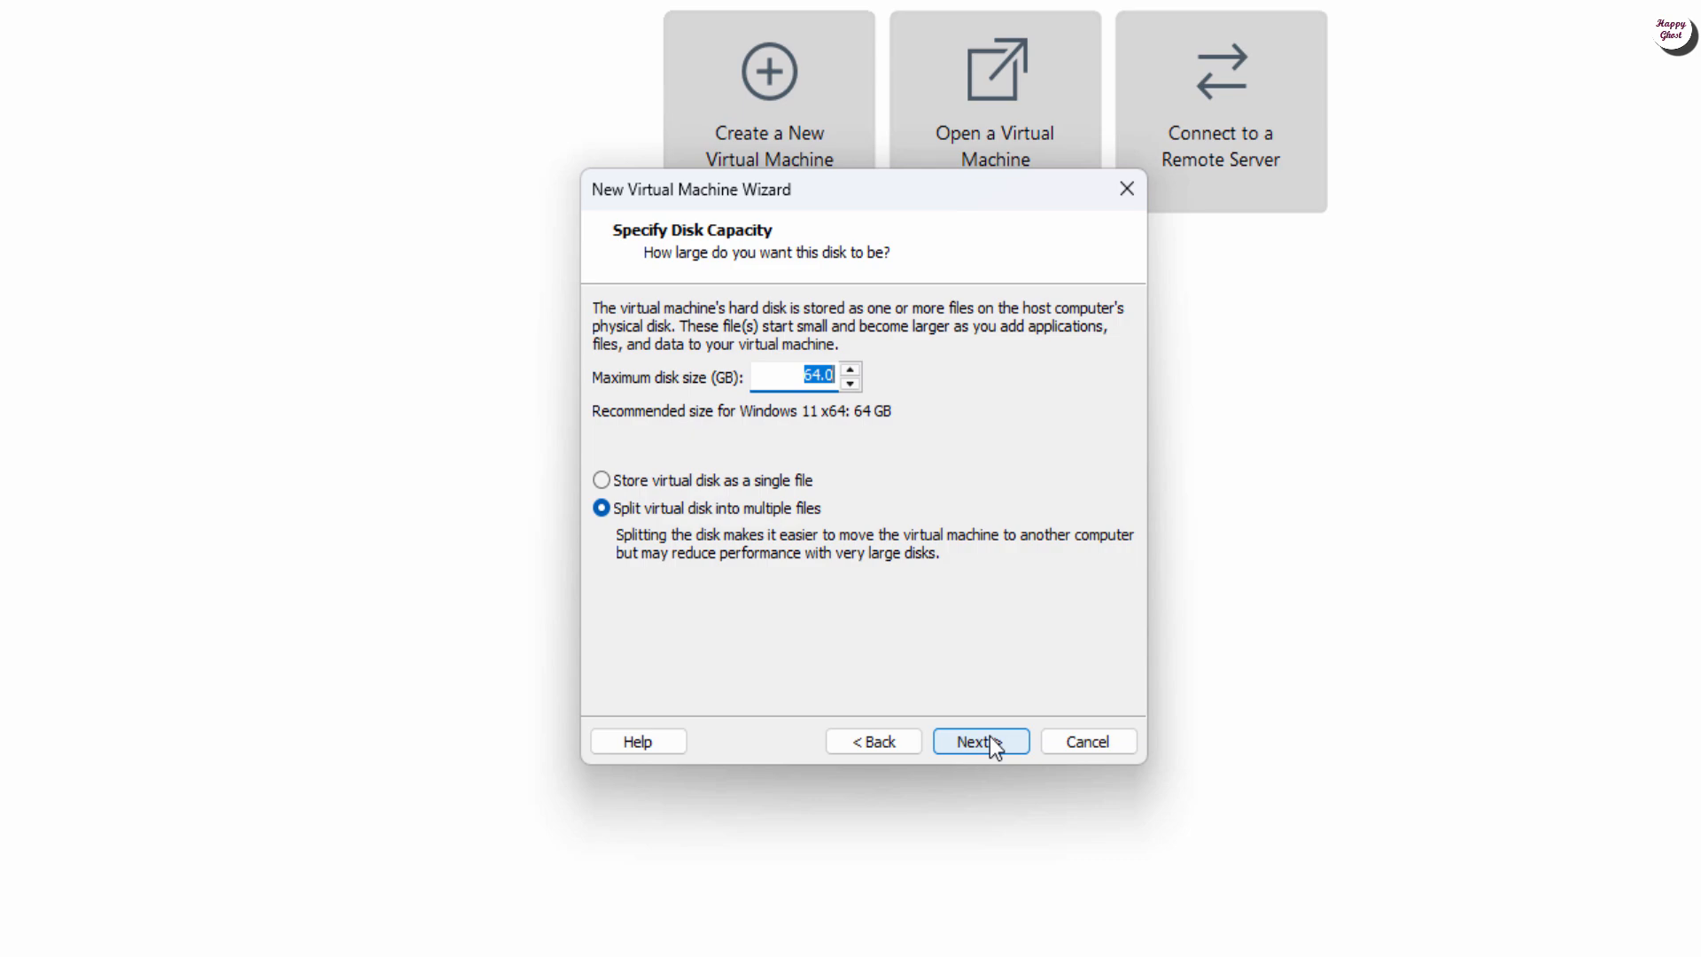
{"action": "type", "text": "80"}
{"action": "left_click", "coordinate": [992, 741]}
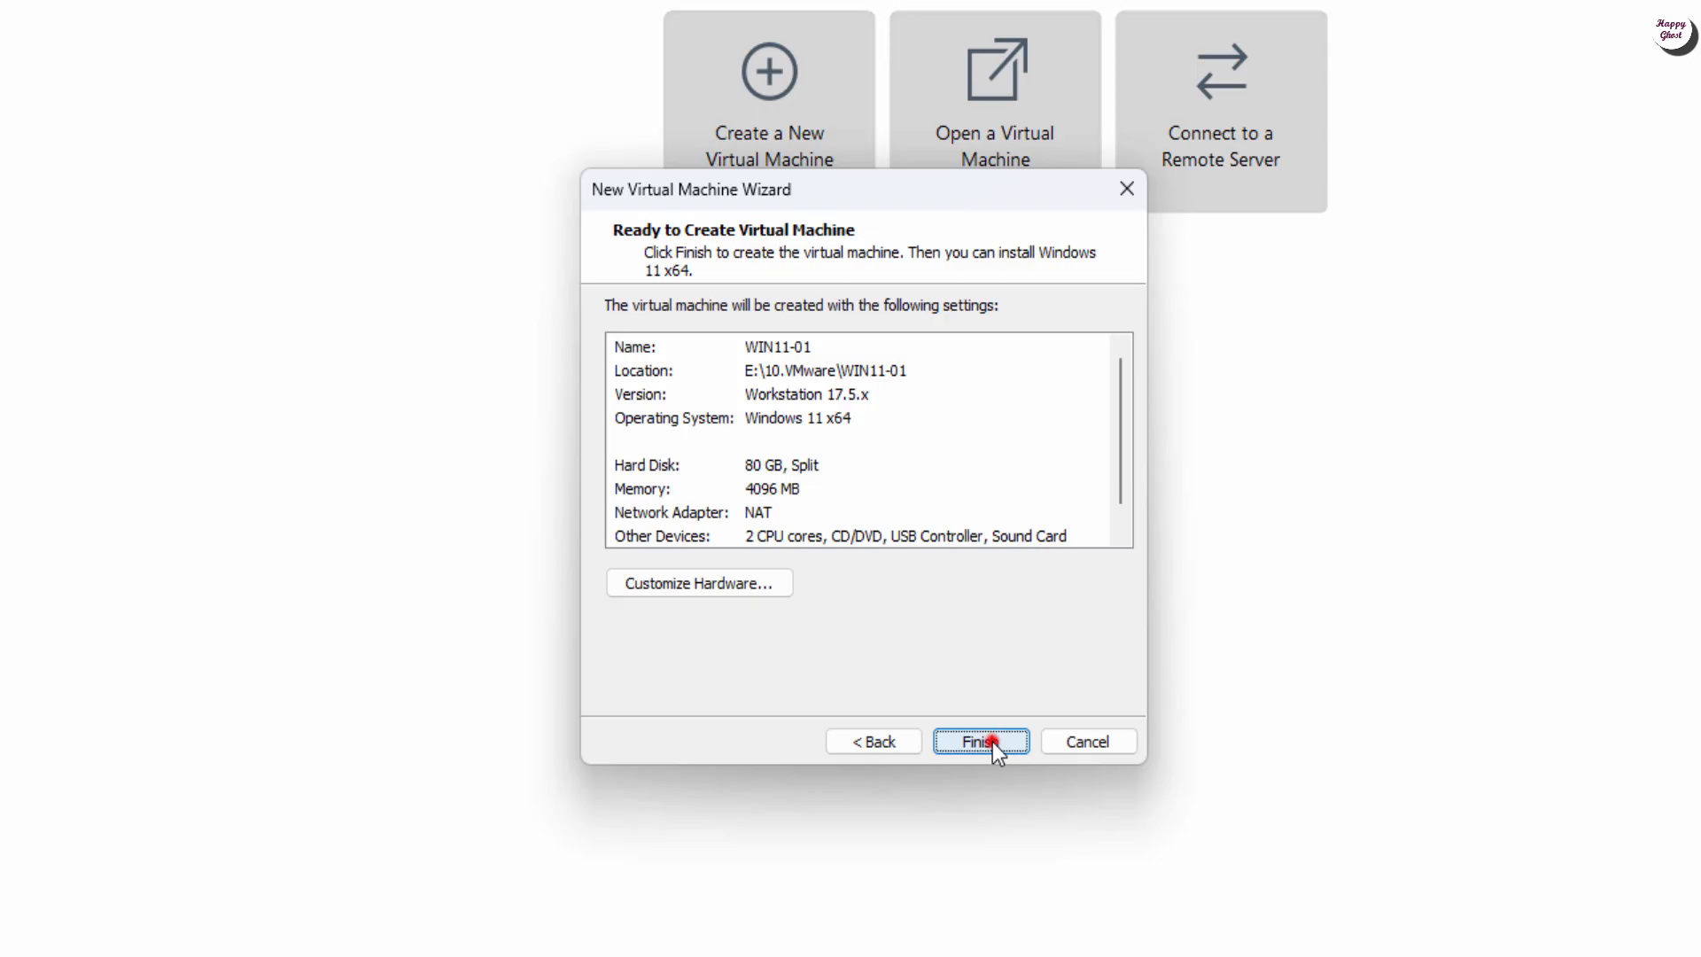
{"action": "left_click", "coordinate": [992, 742]}
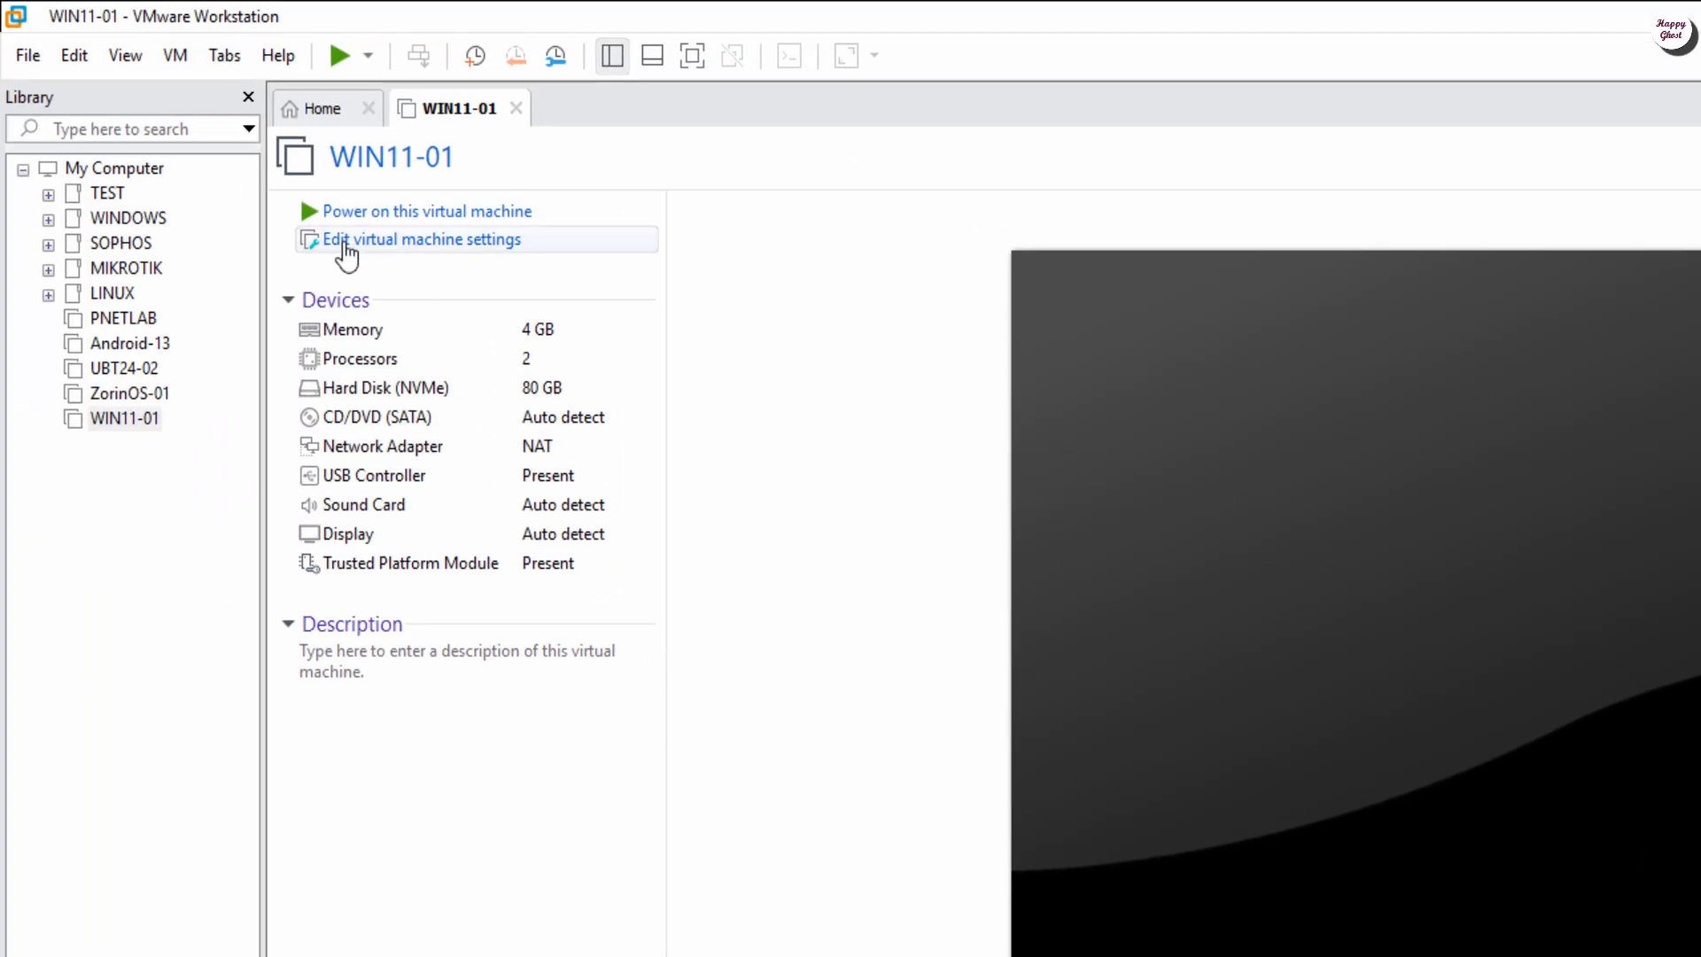
Step: In WIN11-01's virtual machine settings, set memory to 8 GB (8192 MB)
{"action": "left_click", "coordinate": [507, 239]}
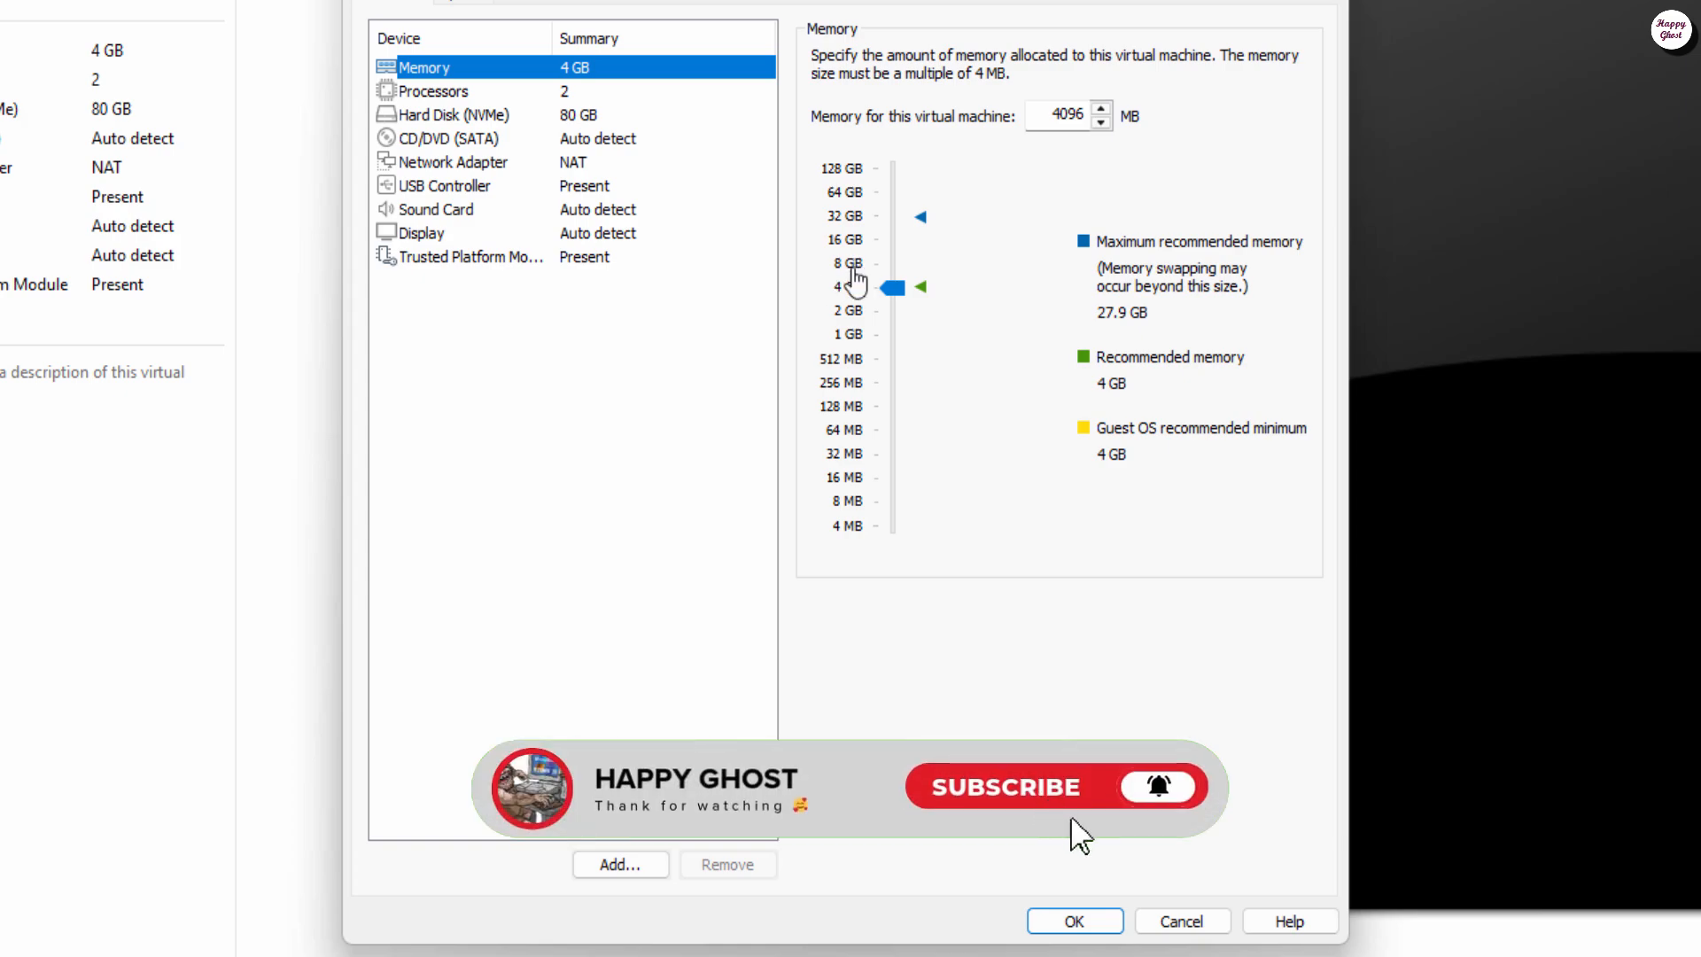
{"action": "left_click", "coordinate": [850, 266]}
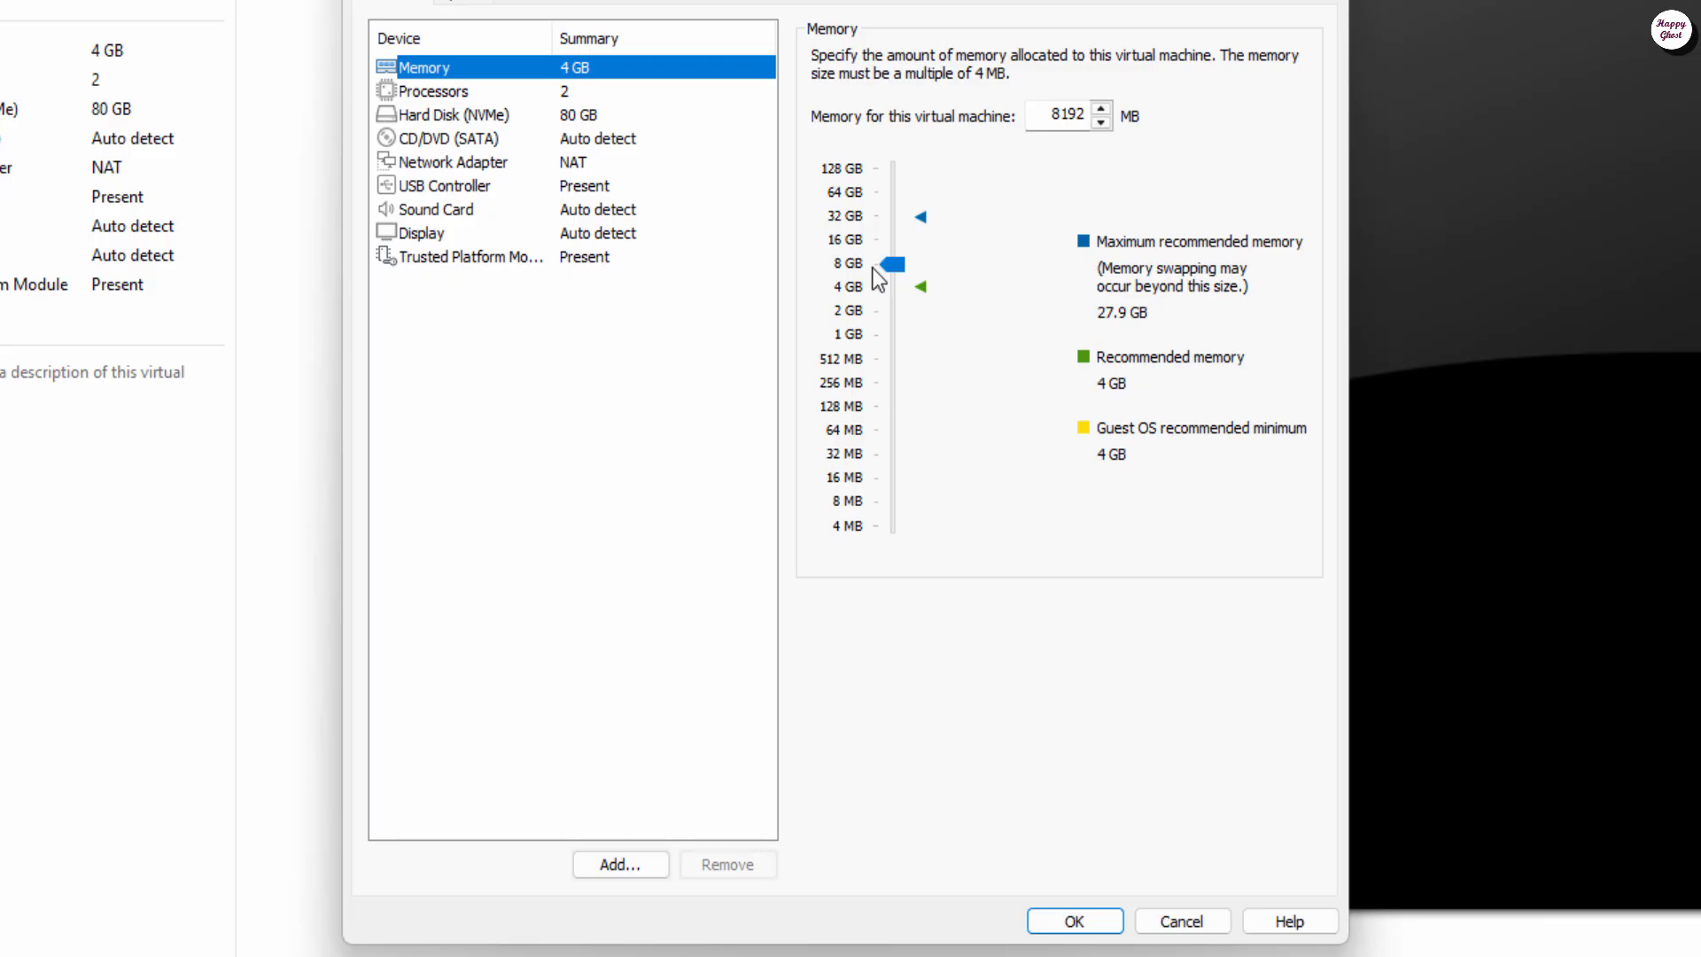
Step: Keep WIN11-01's Processors at 2 processors with 1 core per processor
{"action": "left_click", "coordinate": [417, 94]}
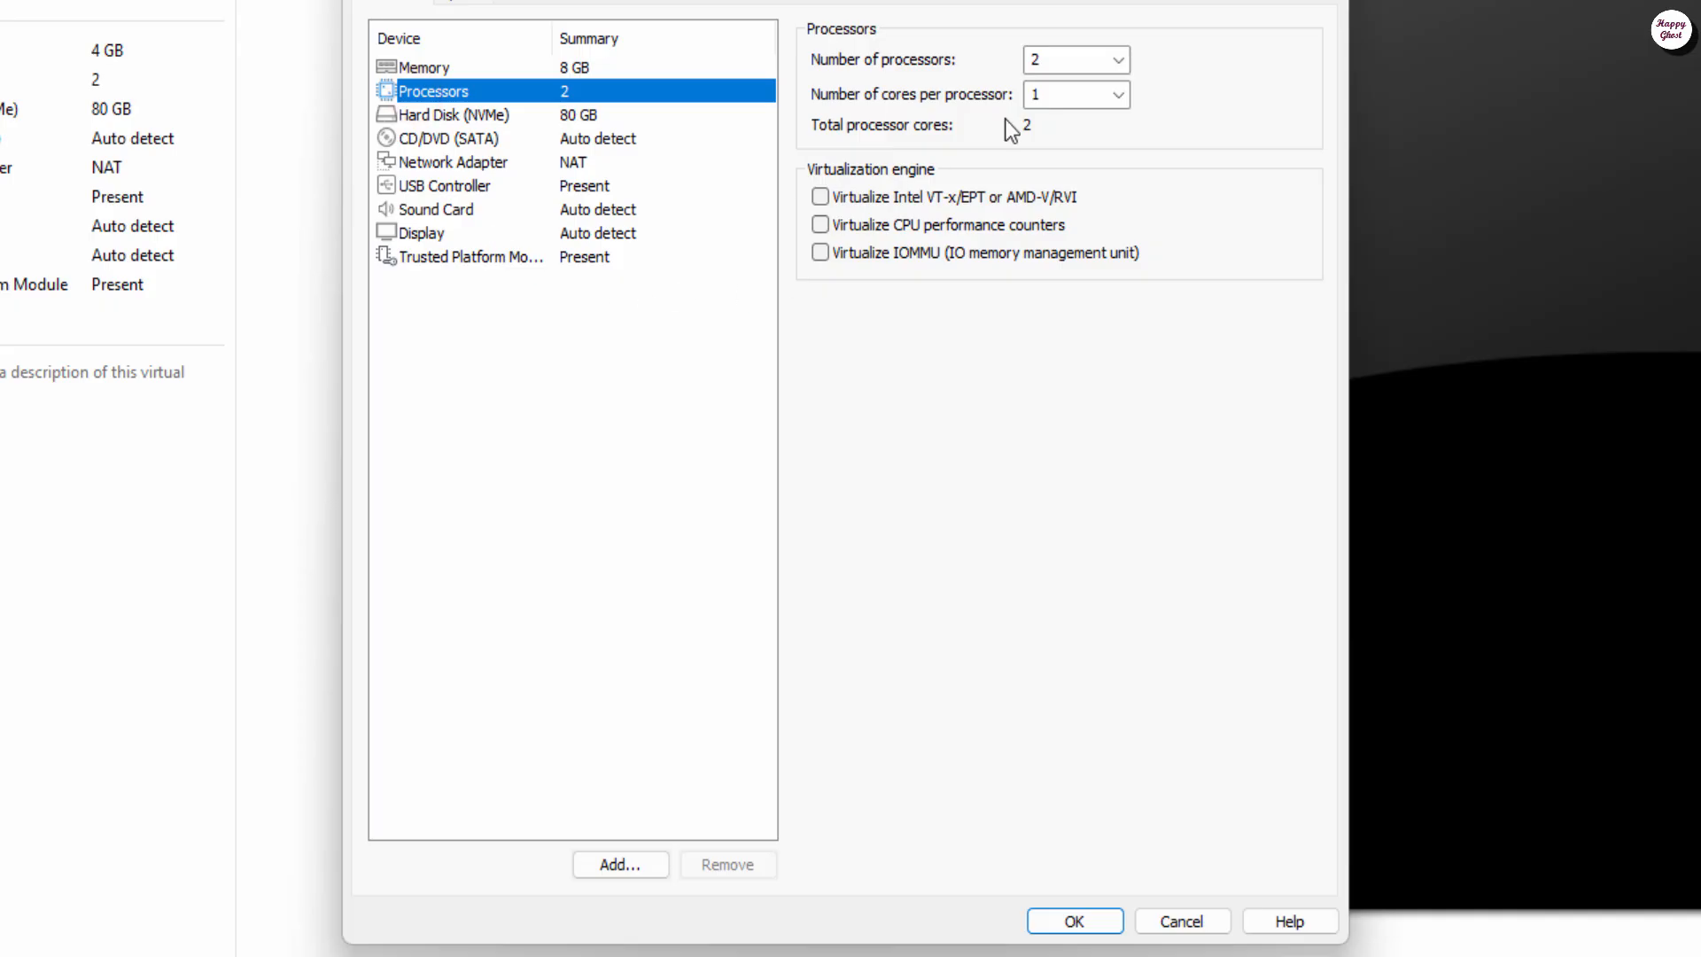
{"action": "left_click", "coordinate": [1125, 98]}
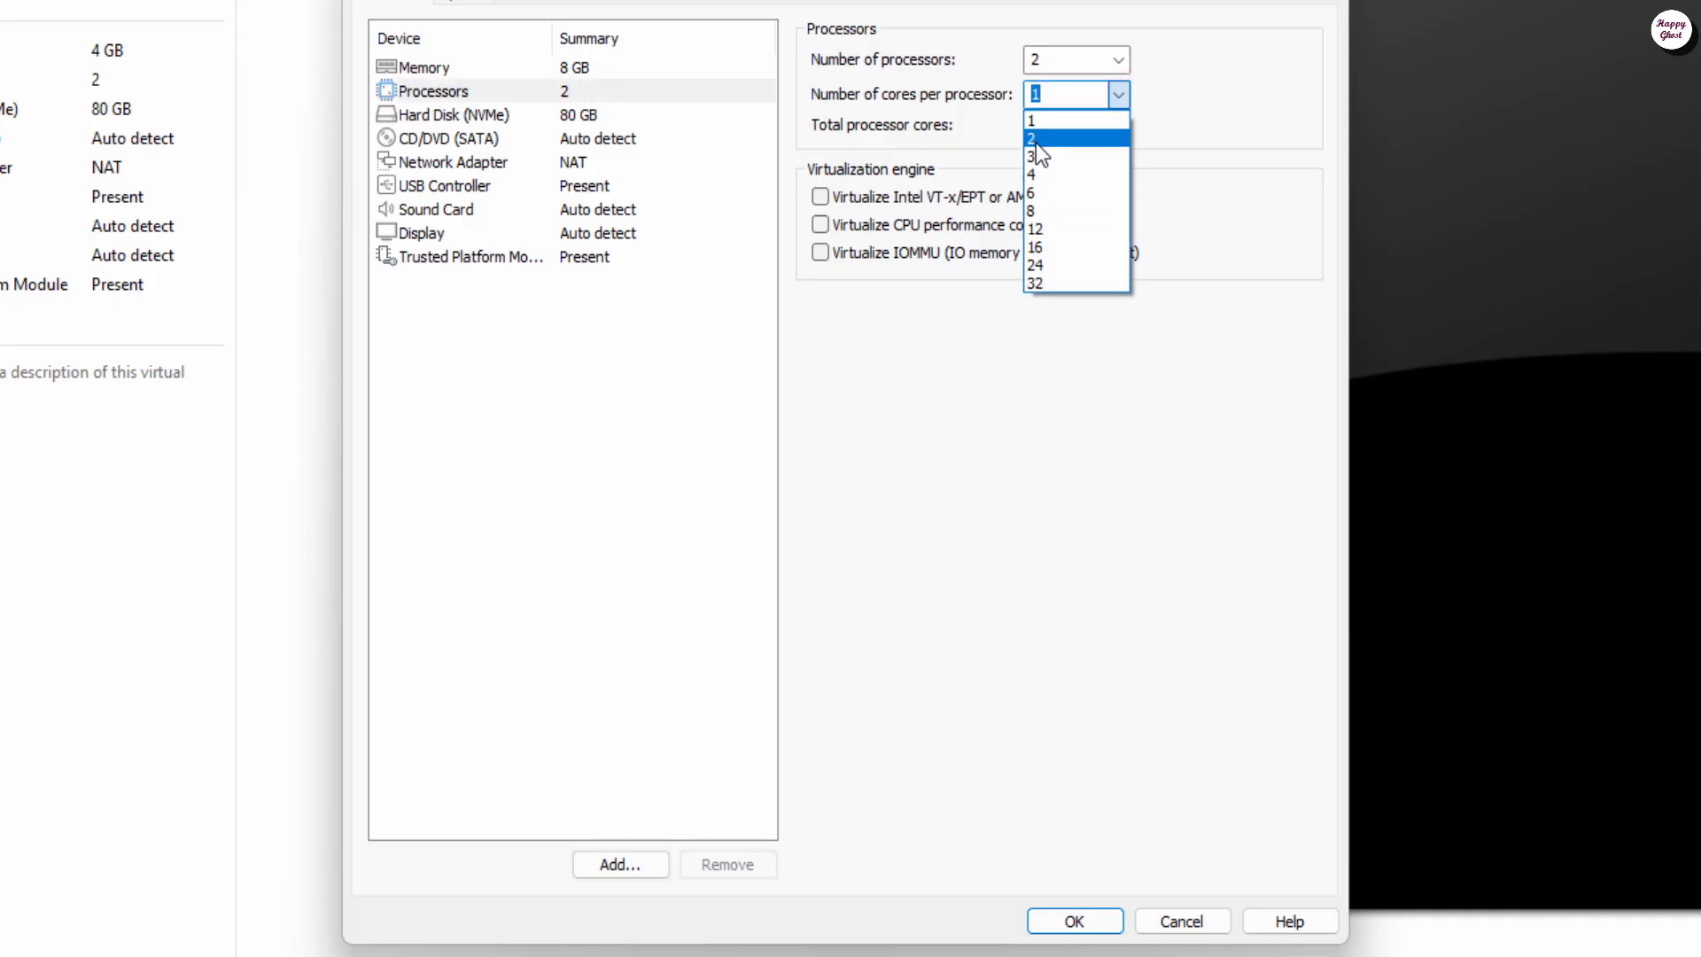
{"action": "left_click", "coordinate": [1035, 140]}
{"action": "left_click", "coordinate": [1119, 98]}
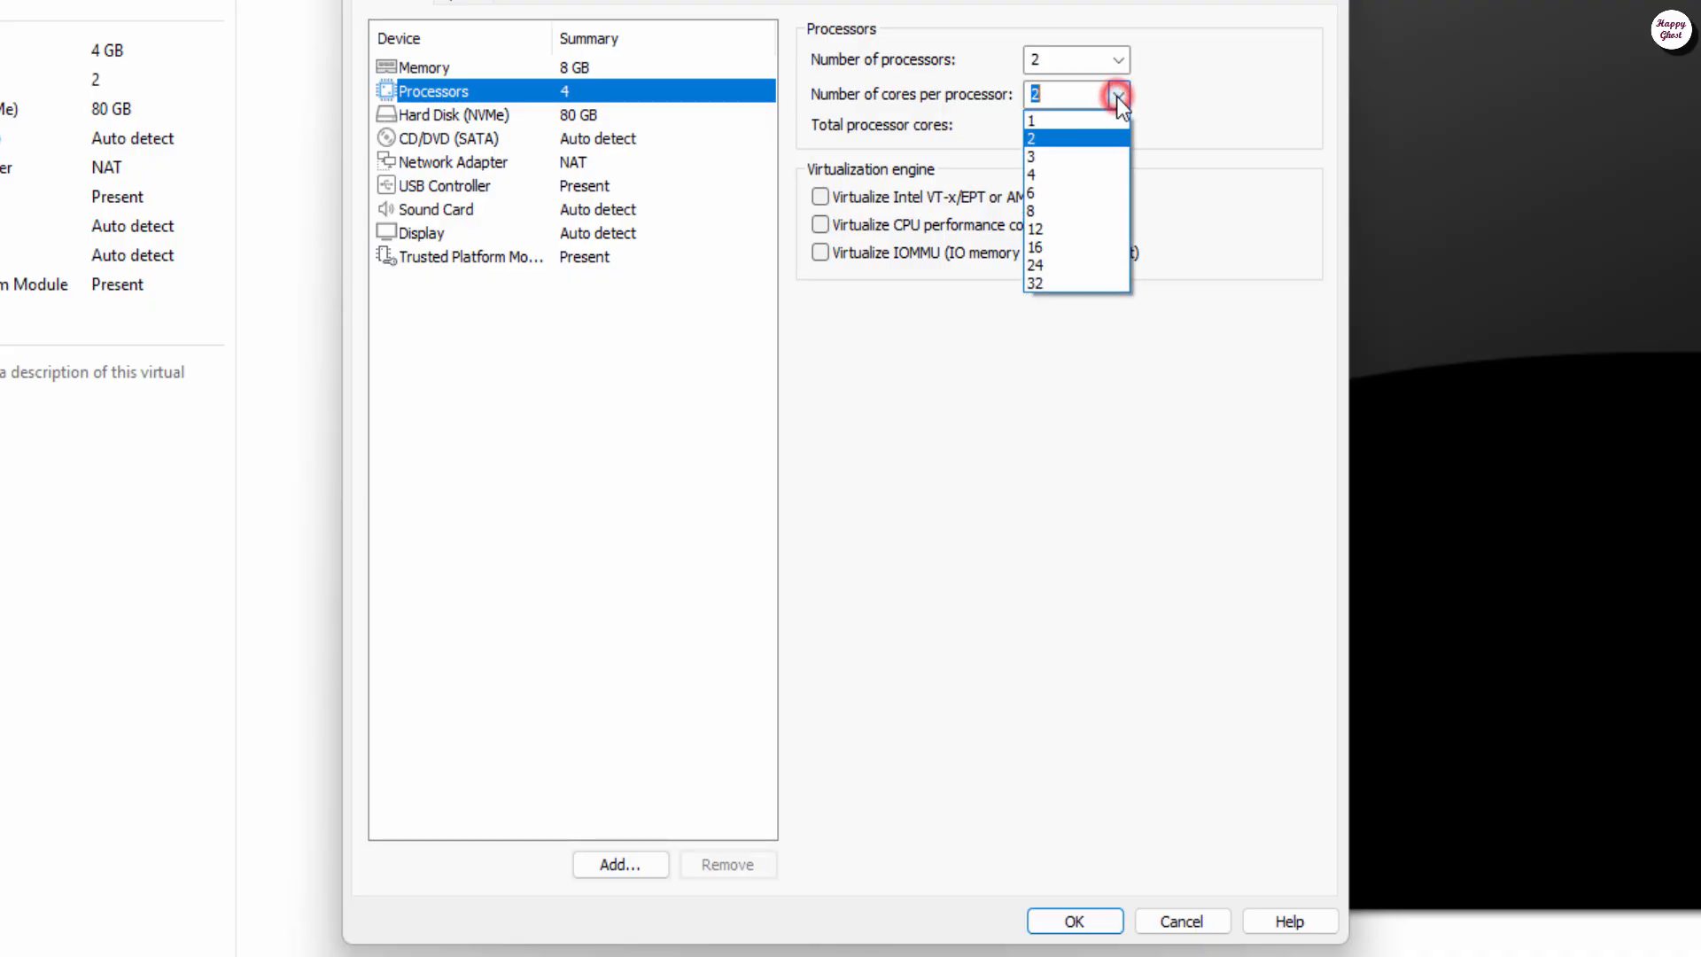
{"action": "left_click", "coordinate": [1066, 121]}
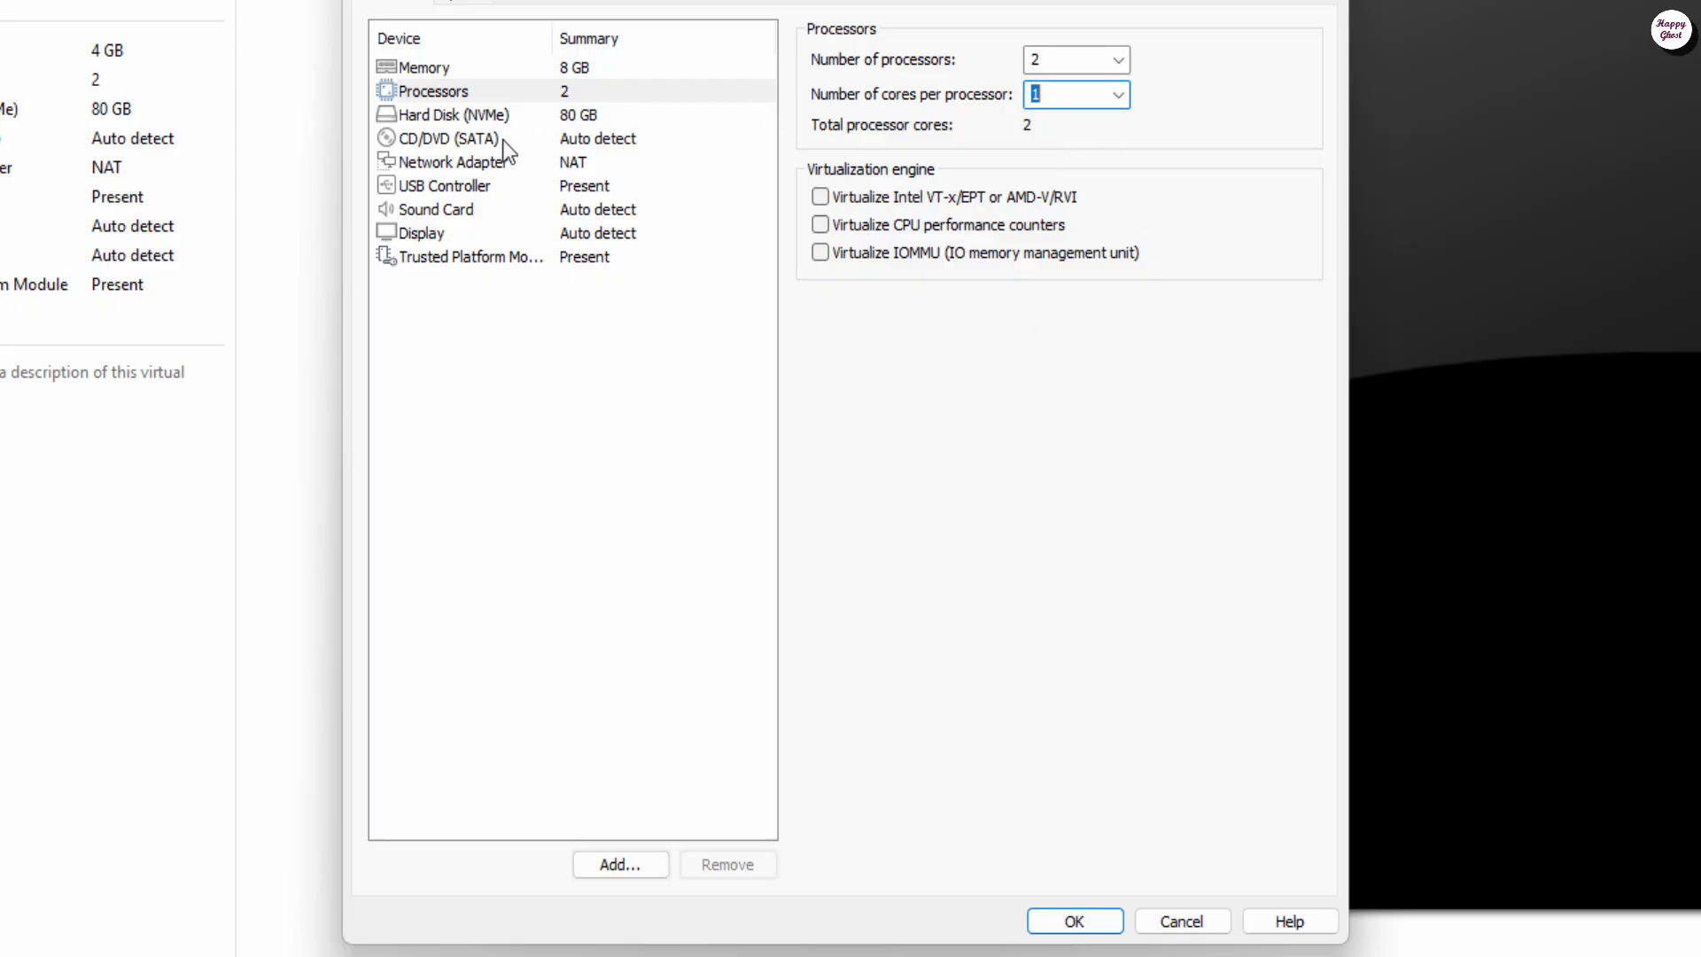
Step: Point the CD/DVD (SATA) drive at Win11_25H2_English_x64.iso on the Desktop
{"action": "left_click", "coordinate": [493, 144]}
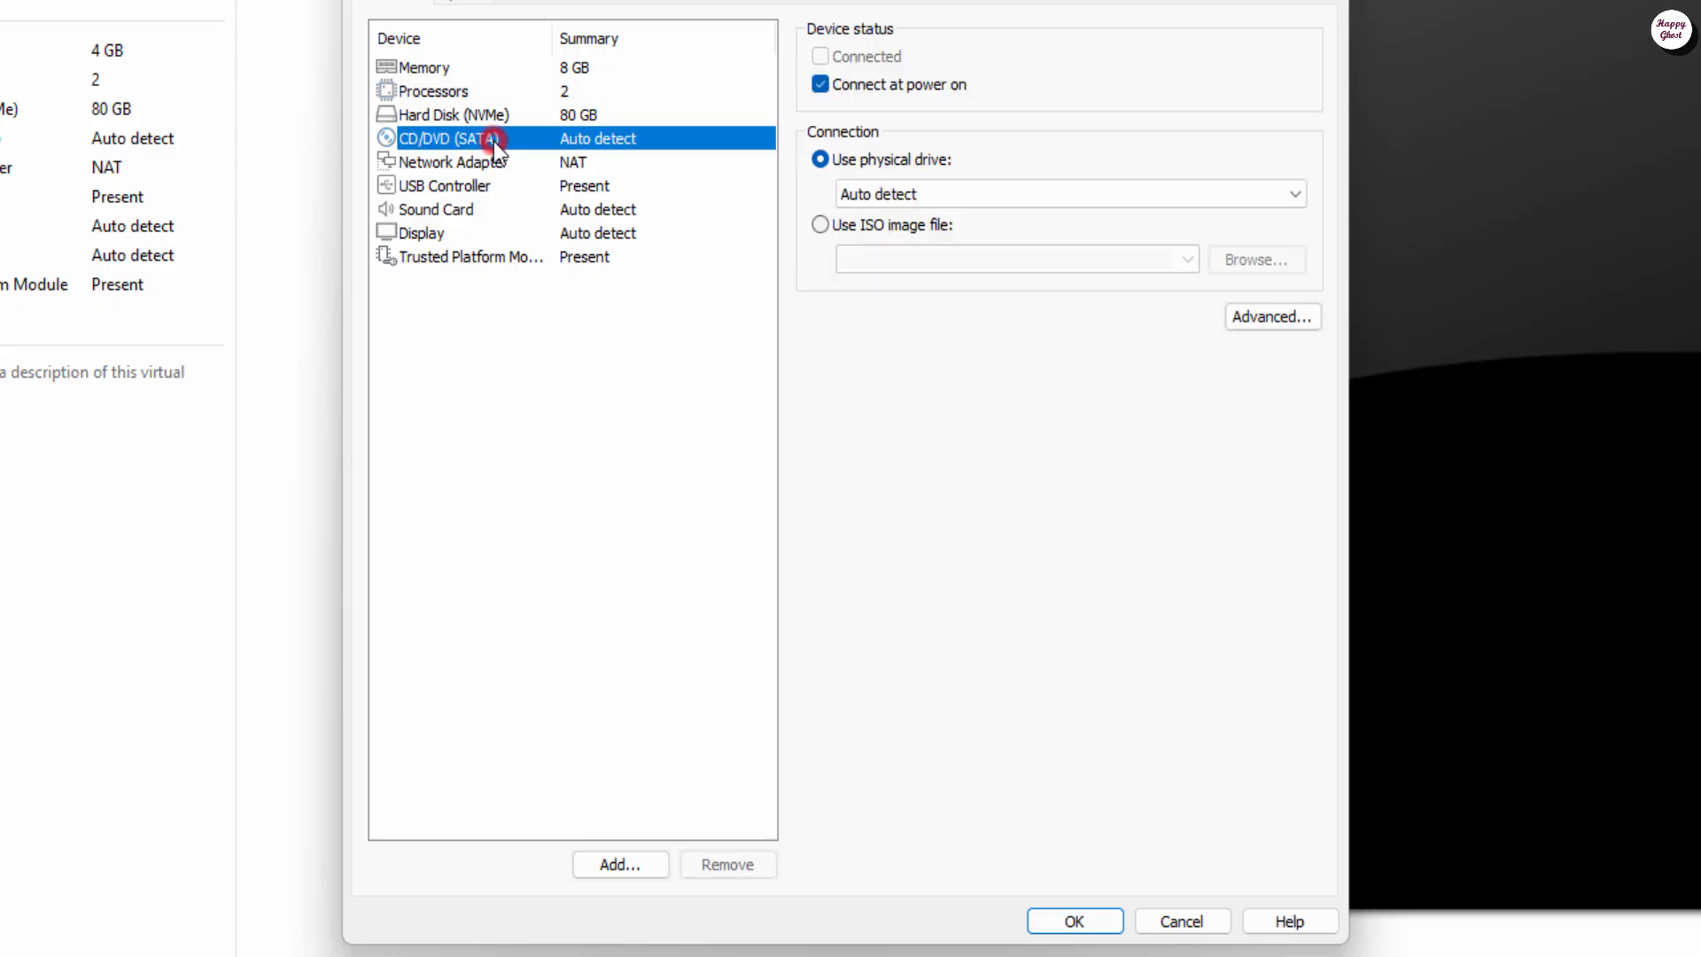
{"action": "left_click", "coordinate": [820, 225]}
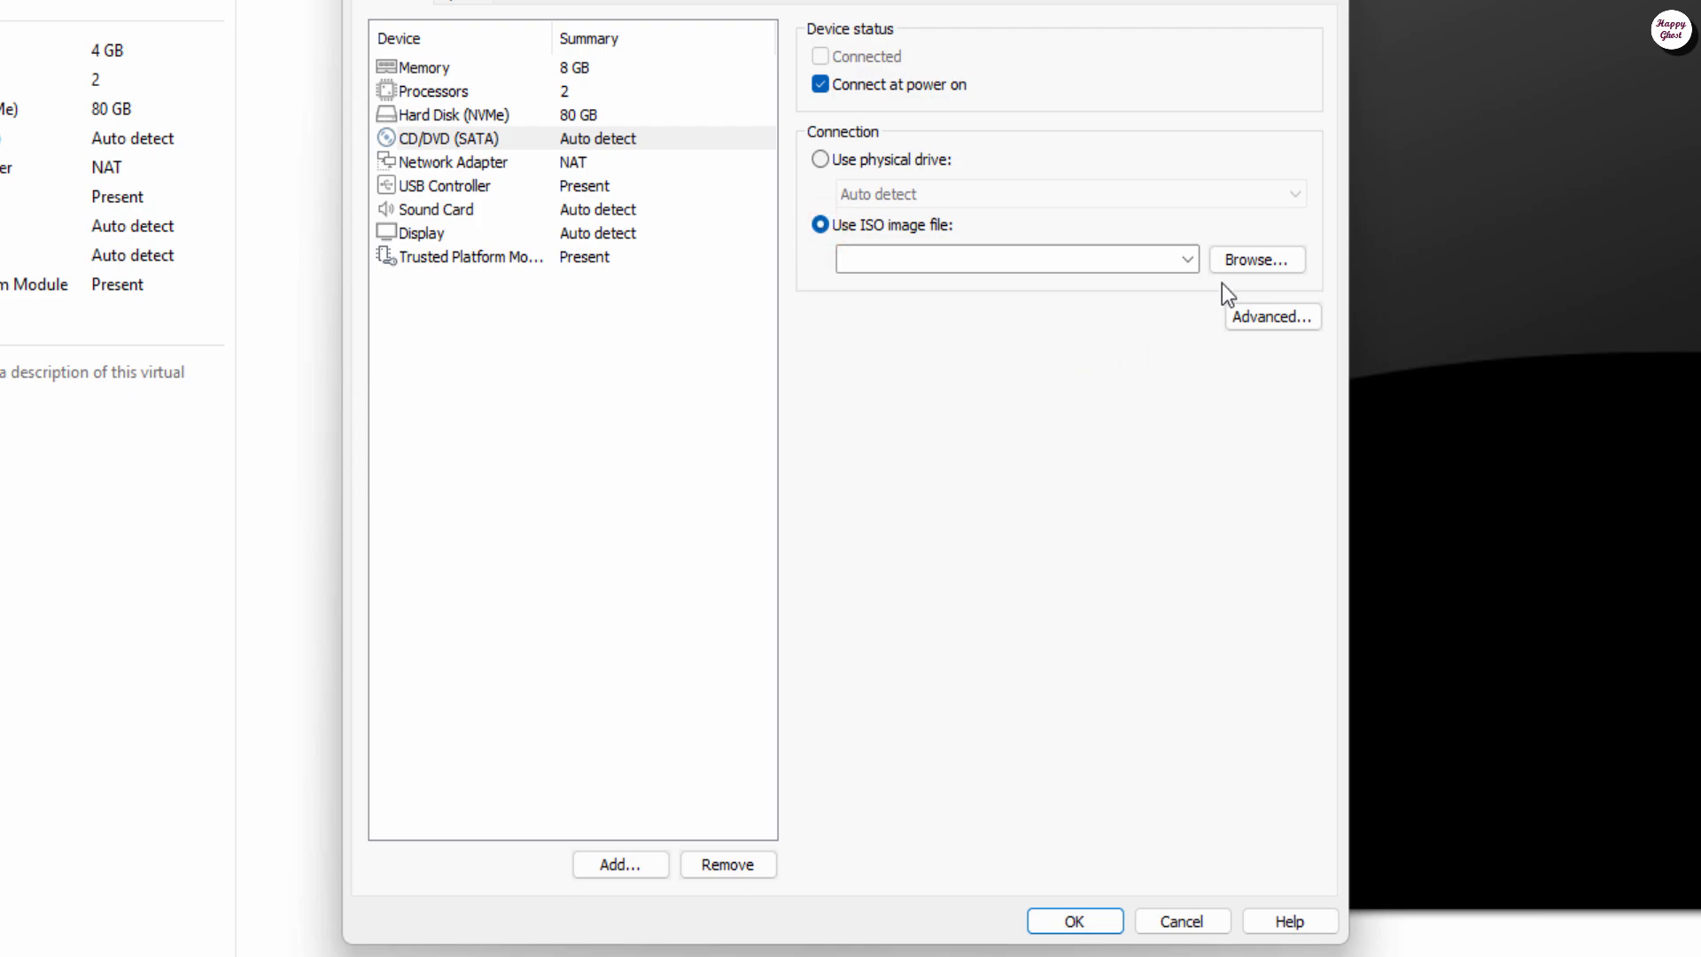
{"action": "left_click", "coordinate": [1236, 260]}
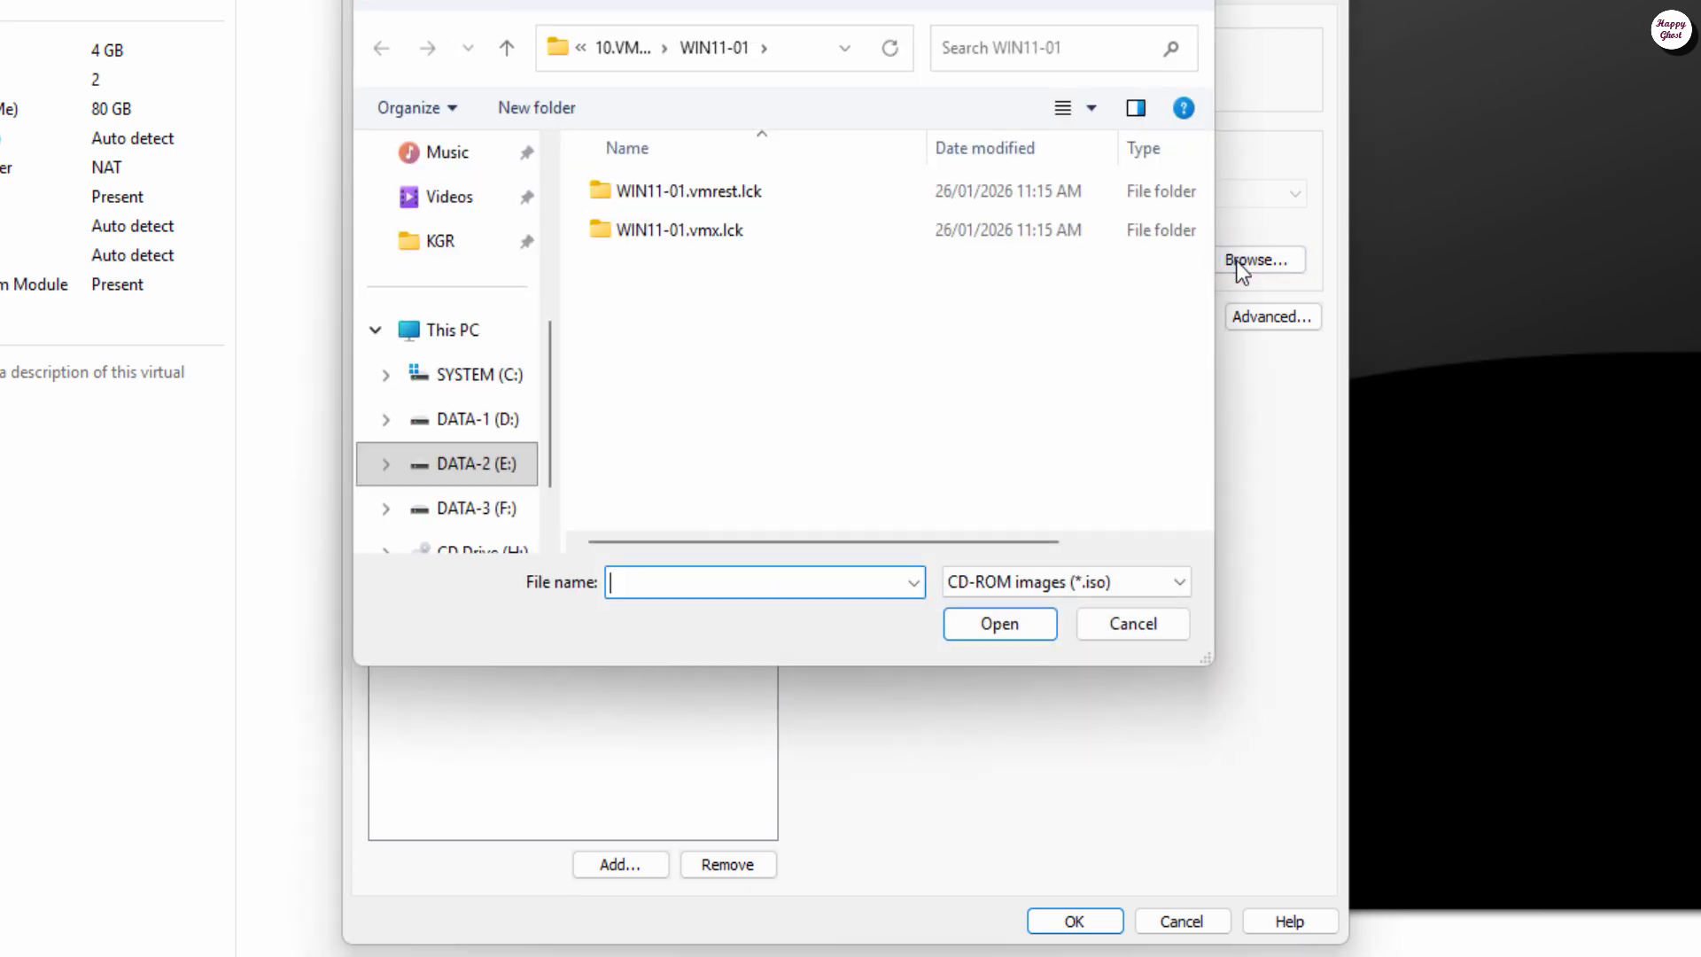
{"action": "scroll", "coordinate": [491, 319], "scroll_direction": "up", "scroll_amount": 2}
{"action": "left_click", "coordinate": [469, 244]}
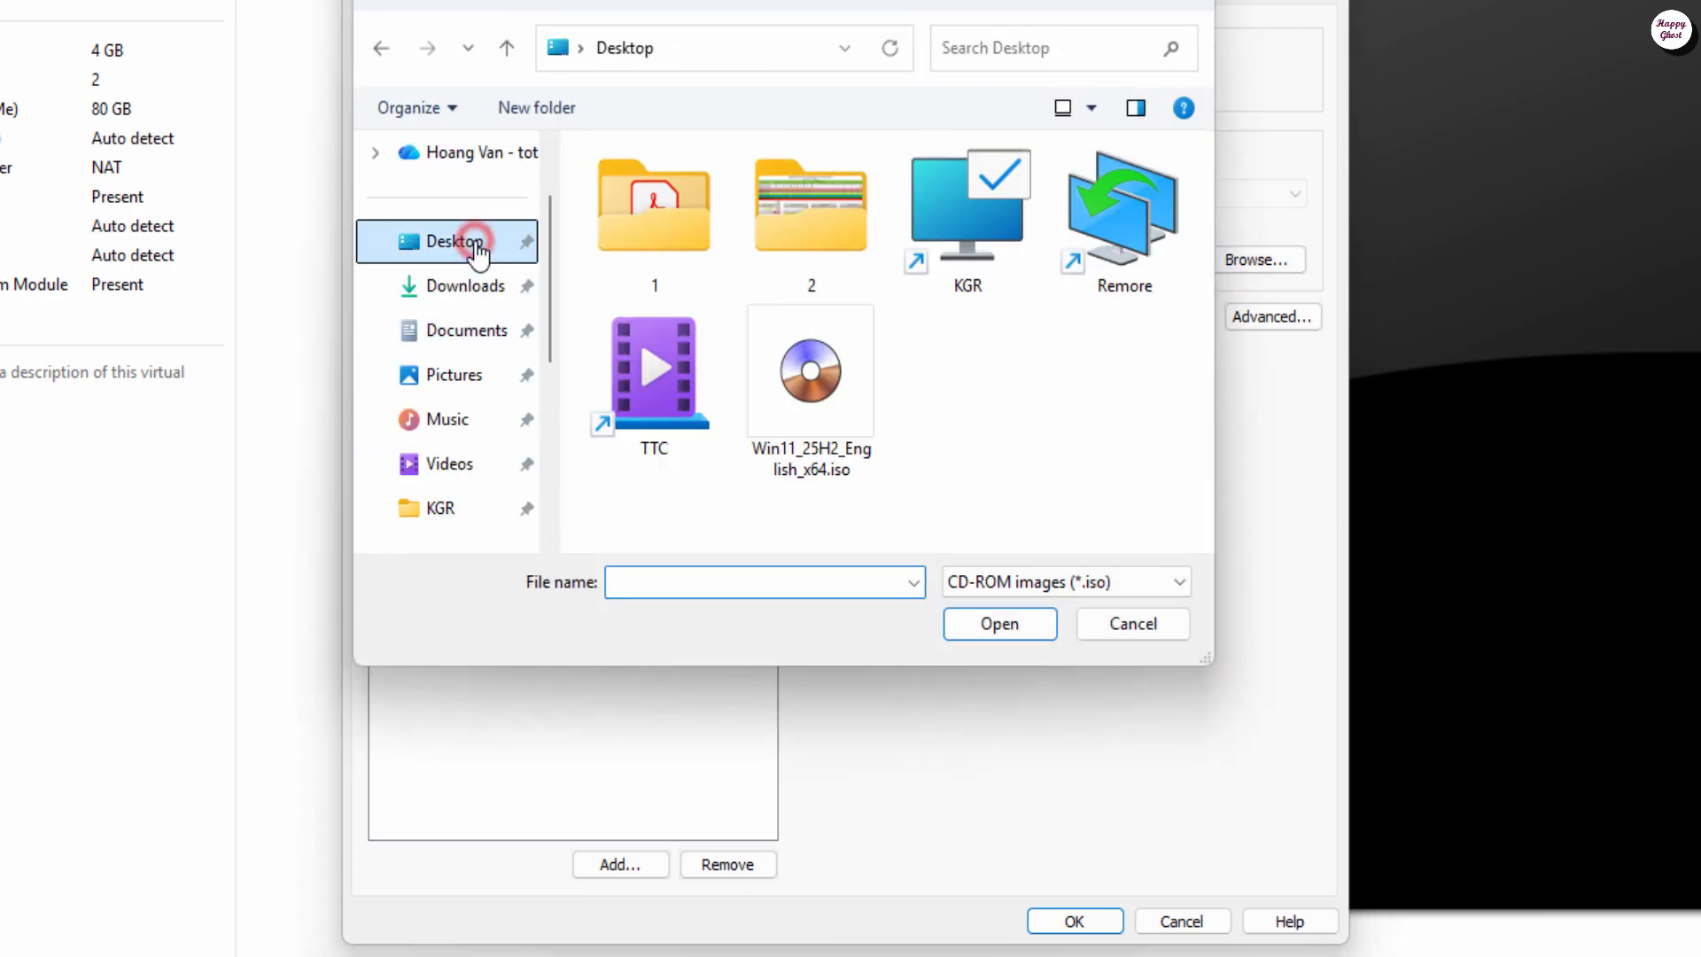
{"action": "left_click", "coordinate": [860, 380]}
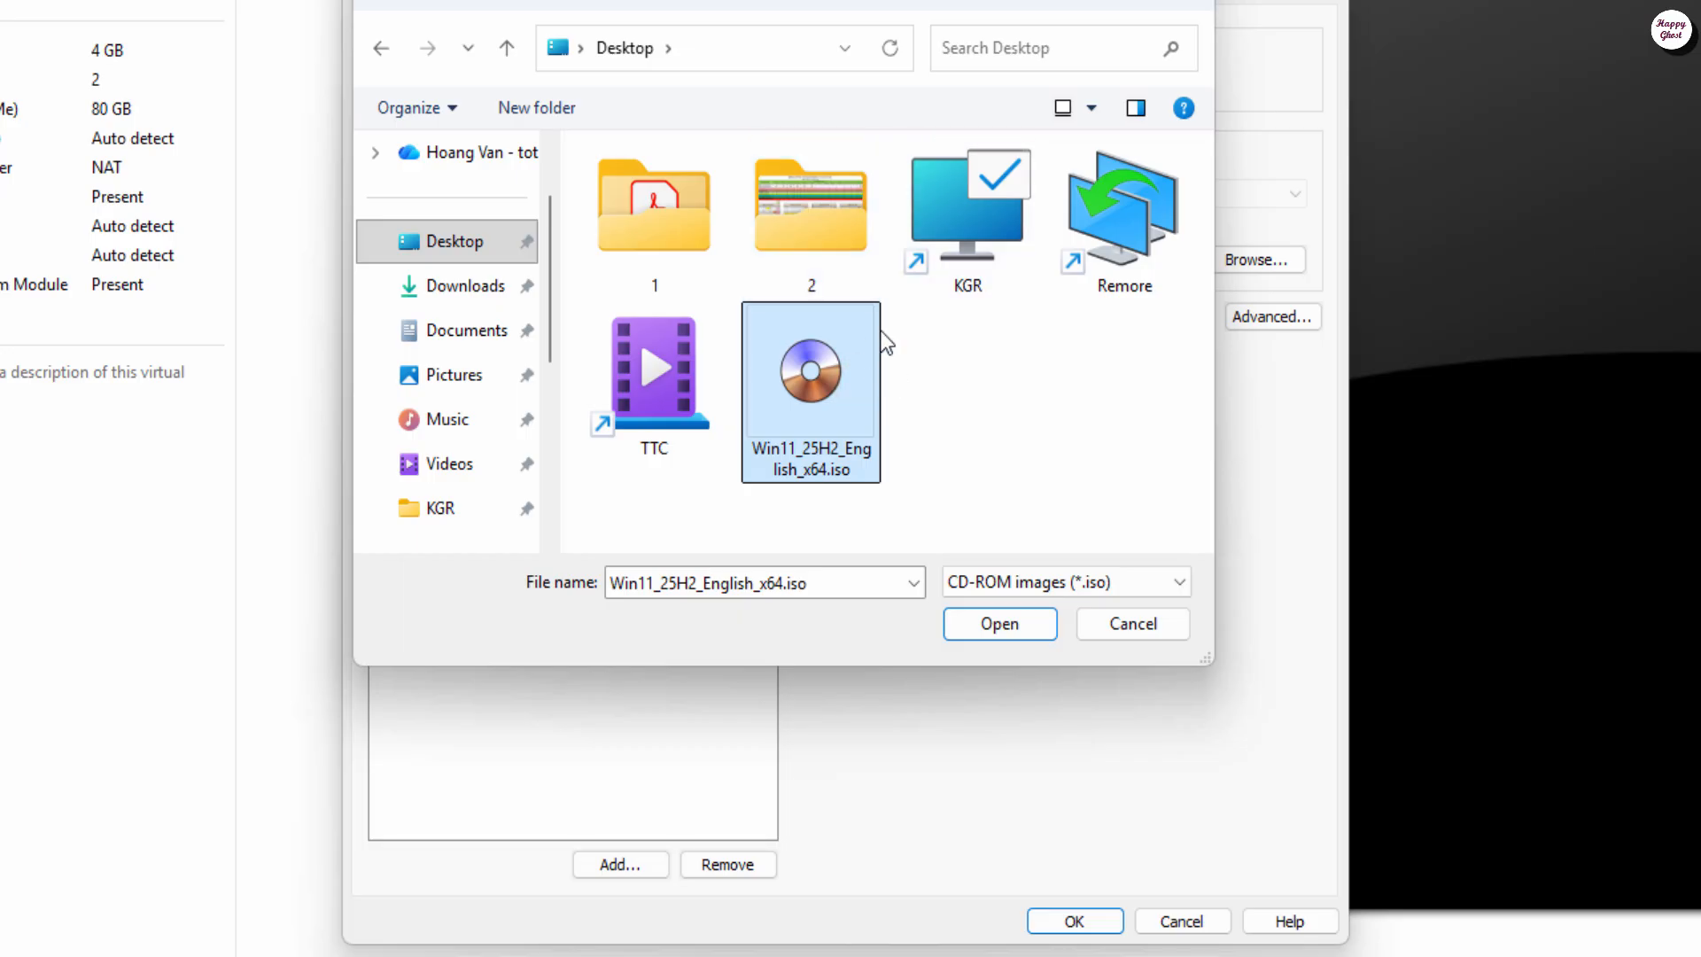
{"action": "left_click", "coordinate": [1023, 618]}
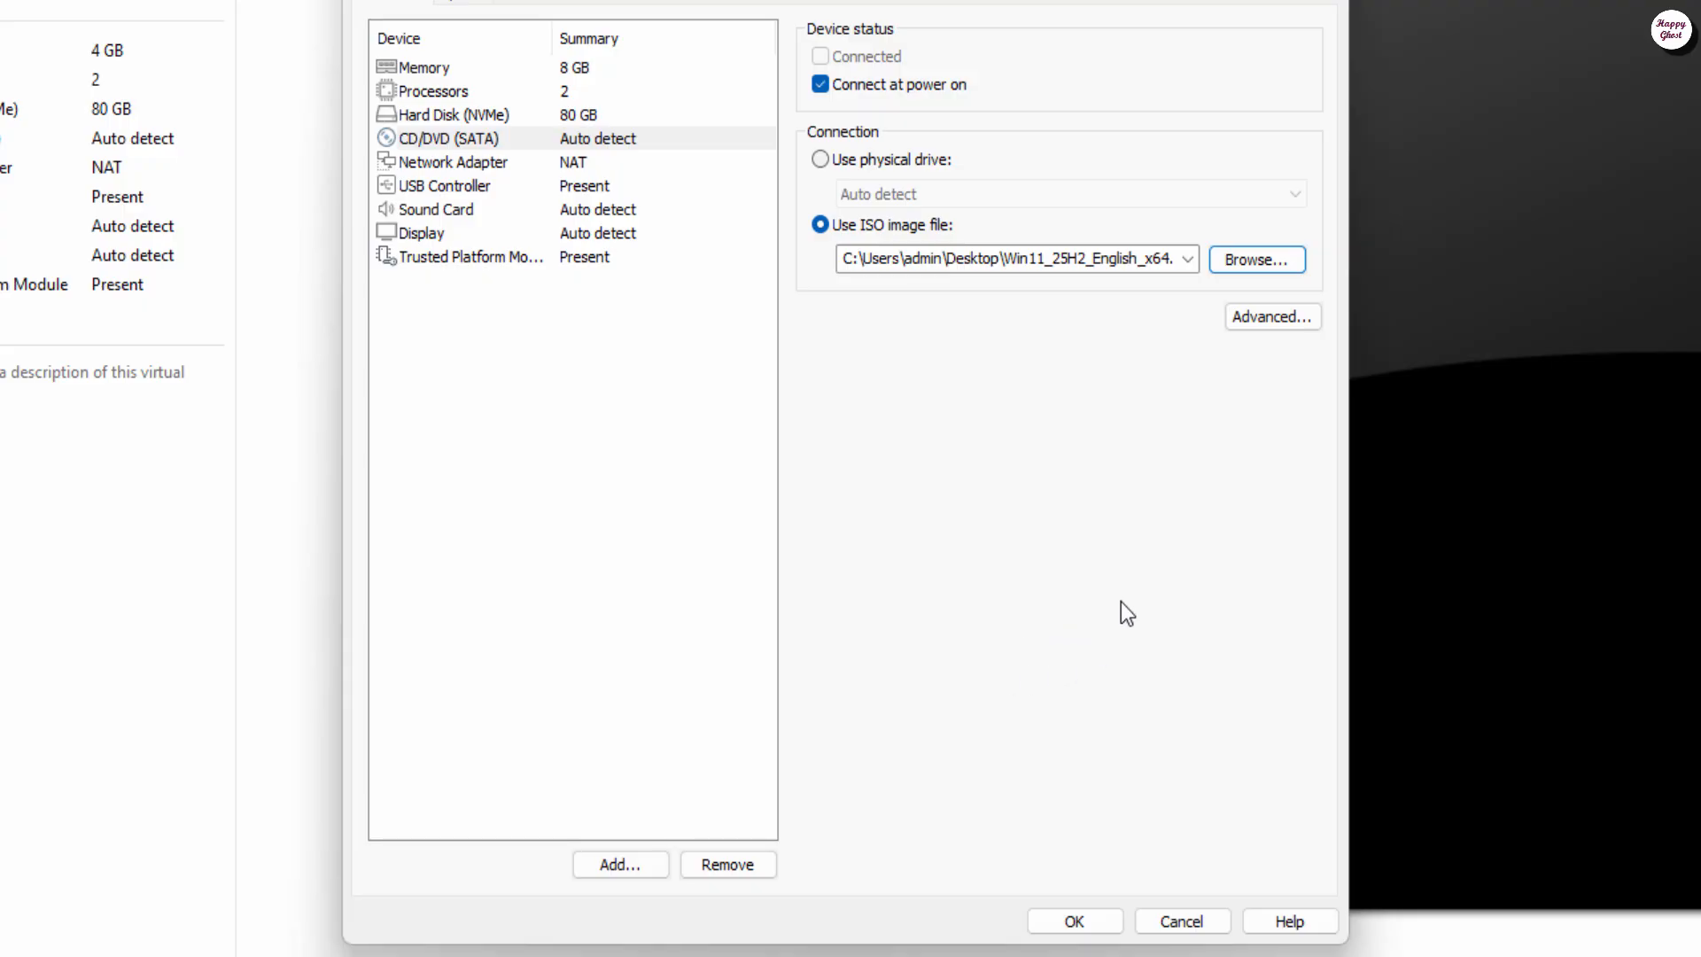
Step: Put the network adapter on Custom VMnet1, not connected at power on, and save with OK
{"action": "left_click", "coordinate": [476, 162]}
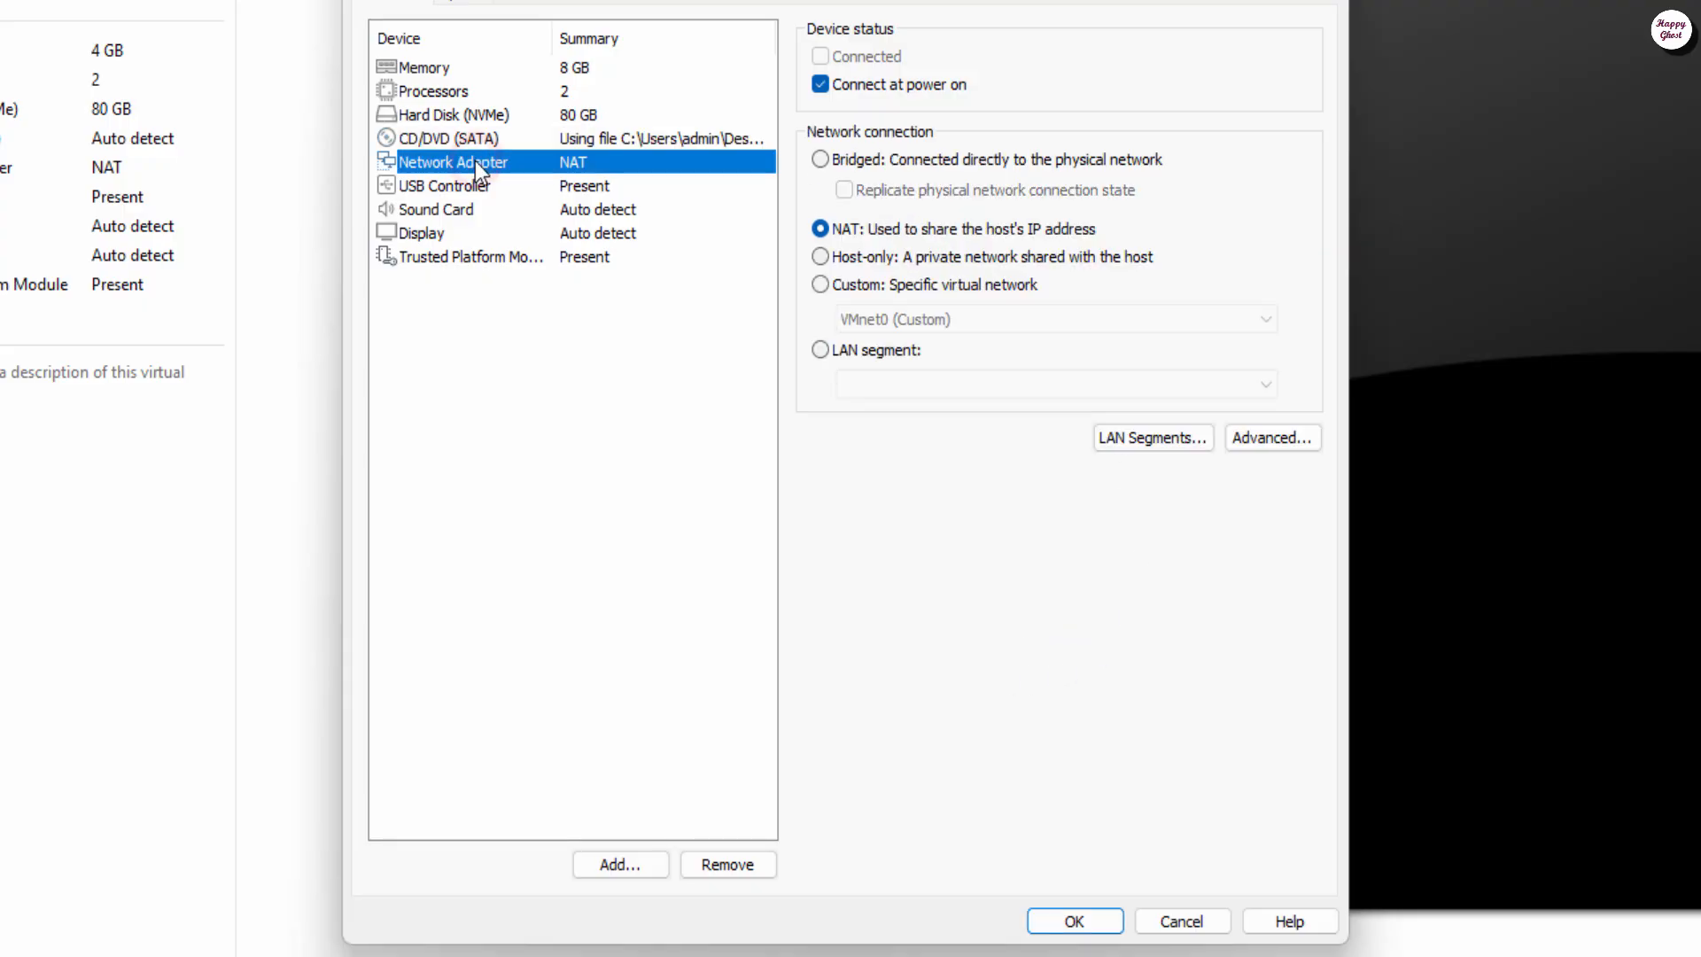
{"action": "left_click", "coordinate": [856, 280]}
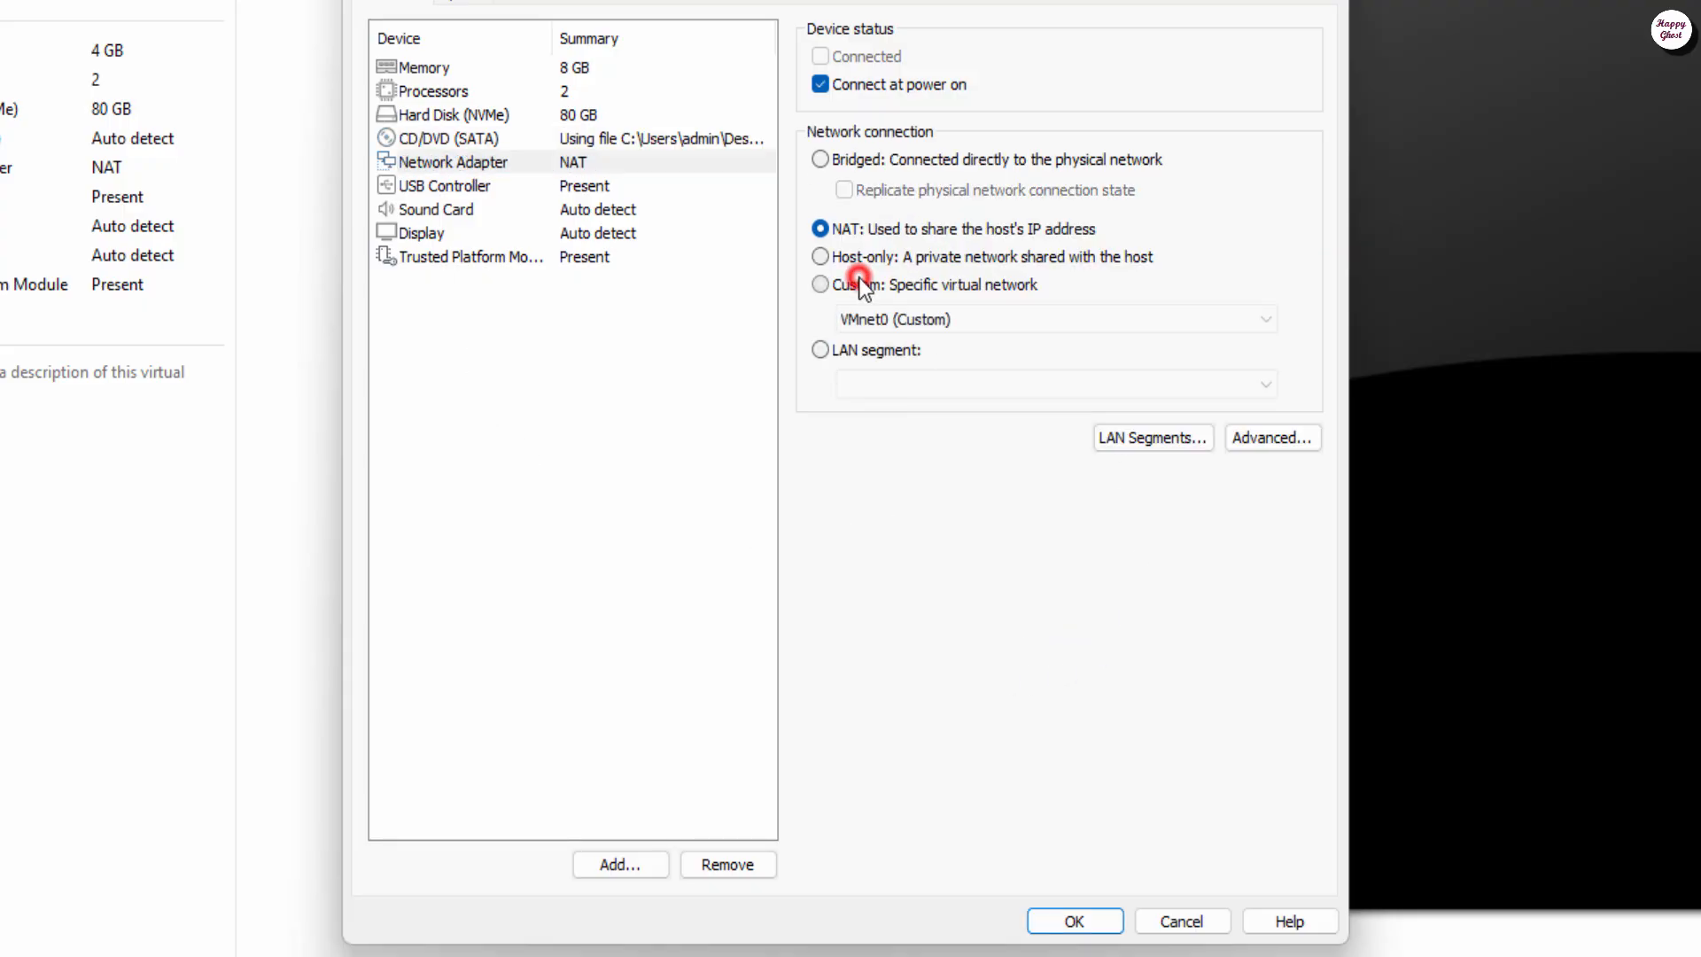
{"action": "left_click", "coordinate": [1029, 318]}
{"action": "left_click", "coordinate": [934, 362]}
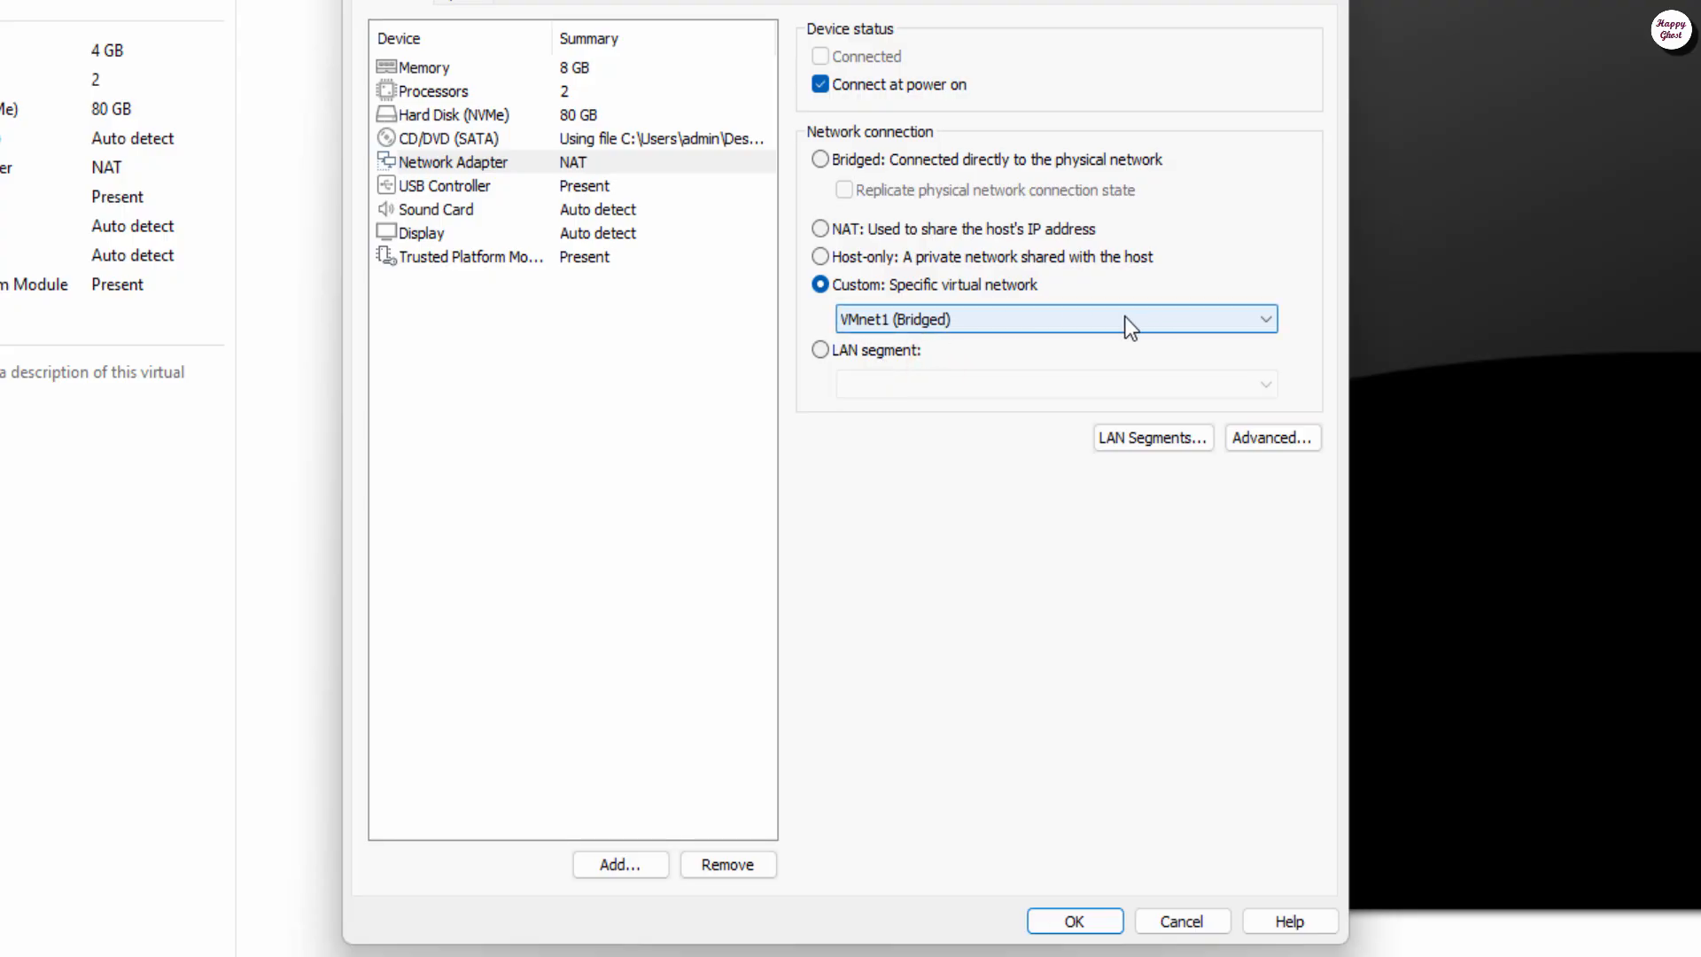
{"action": "left_click", "coordinate": [820, 228]}
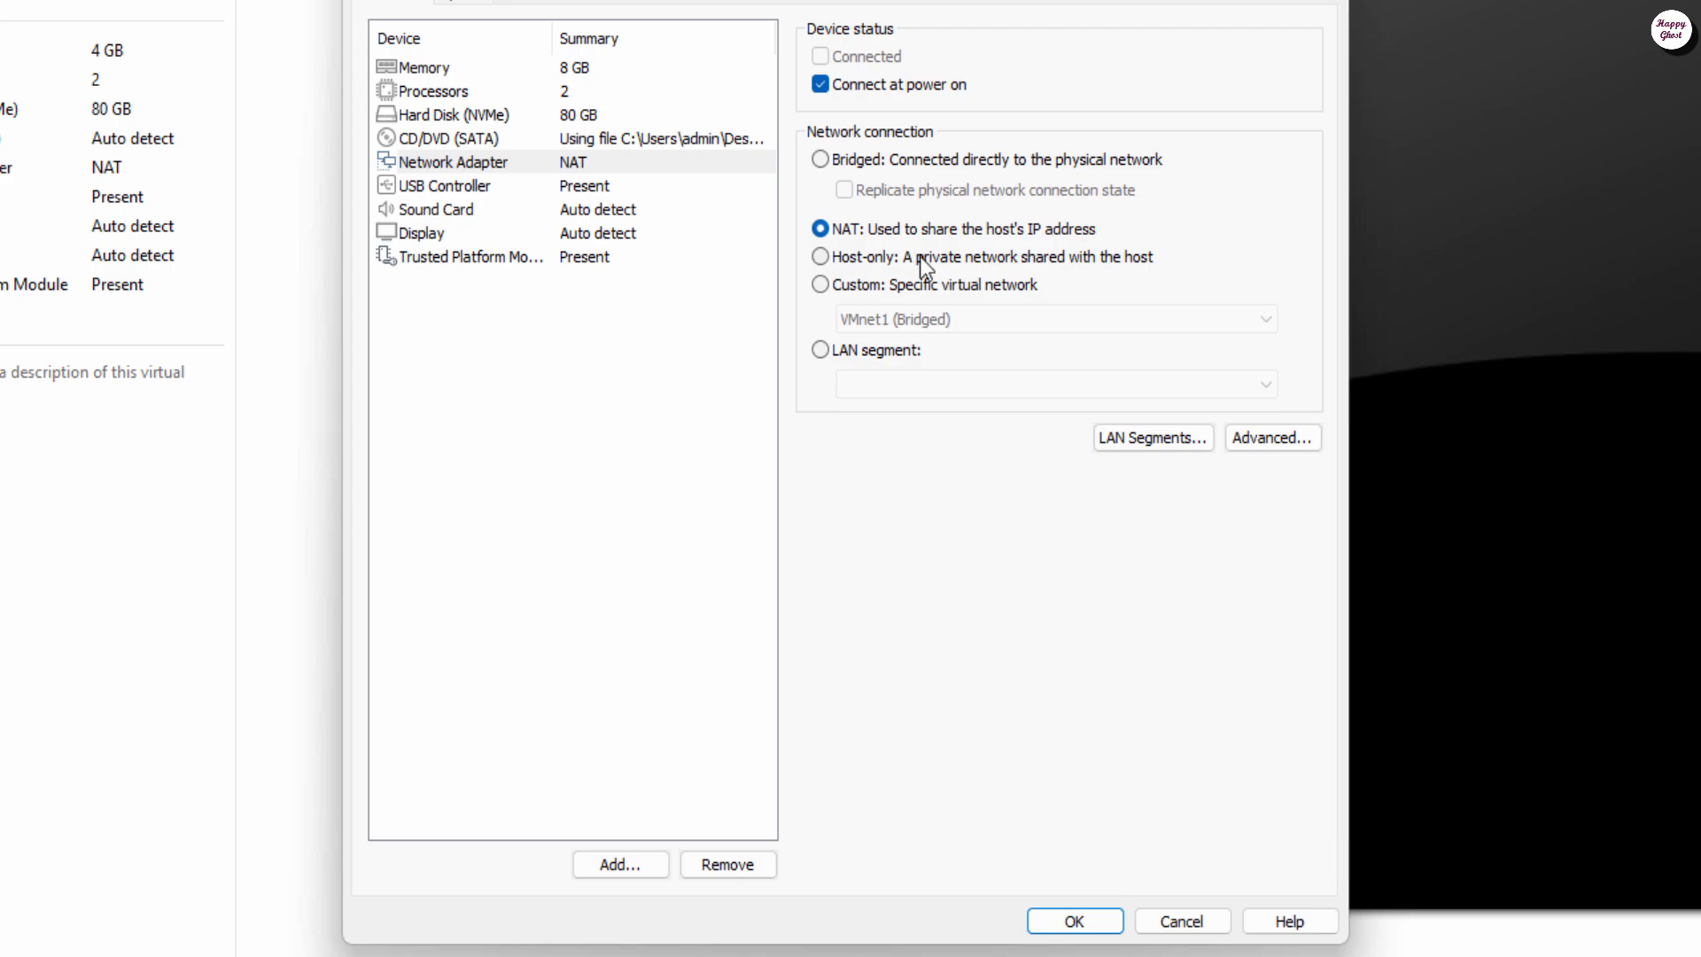
{"action": "left_click", "coordinate": [870, 278]}
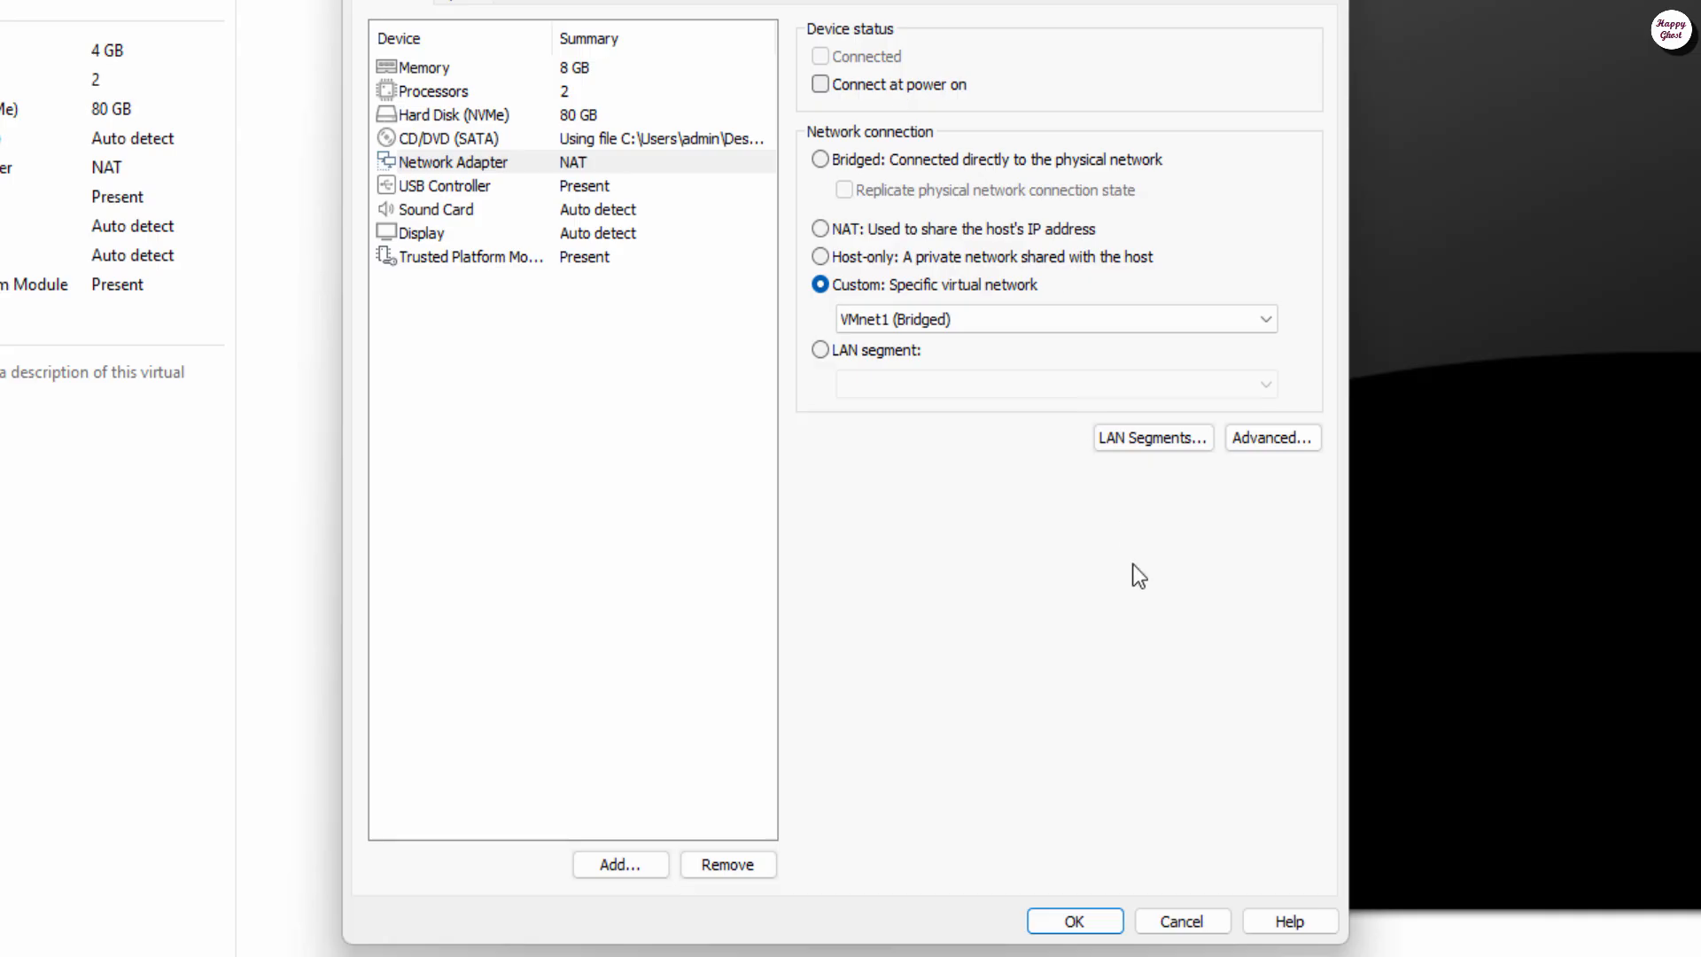
{"action": "left_click", "coordinate": [1064, 921]}
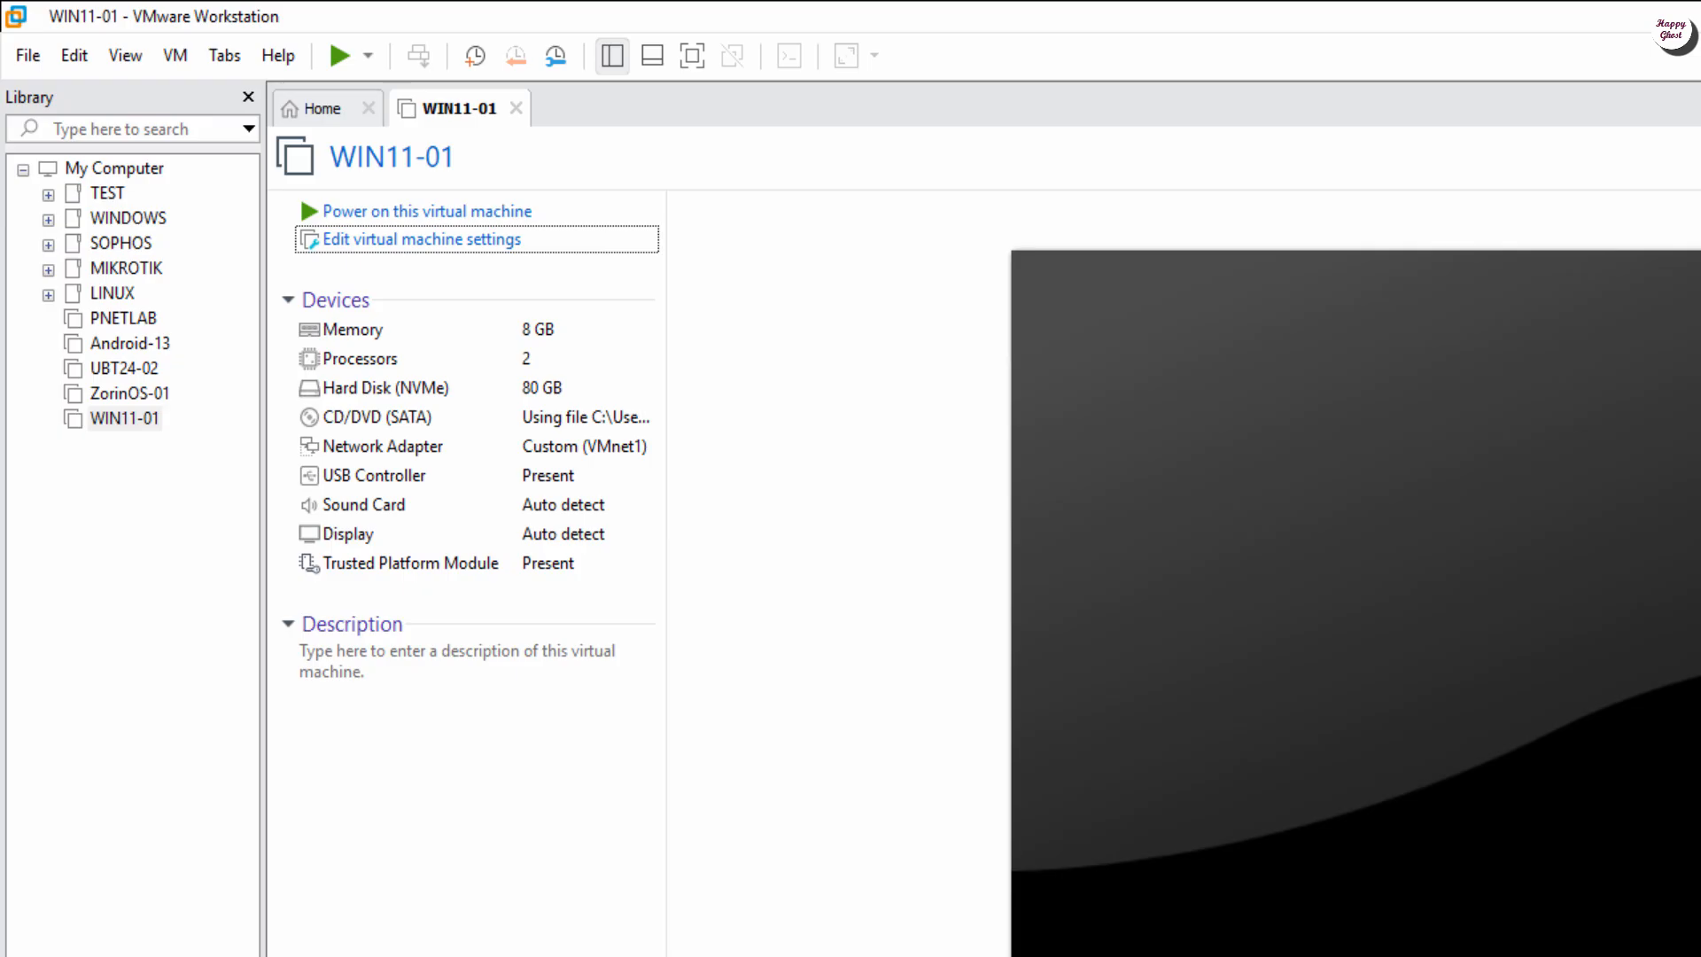
Step: Power on WIN11-01 and boot it from the installation DVD into Windows 11 Setup
{"action": "left_click", "coordinate": [415, 213]}
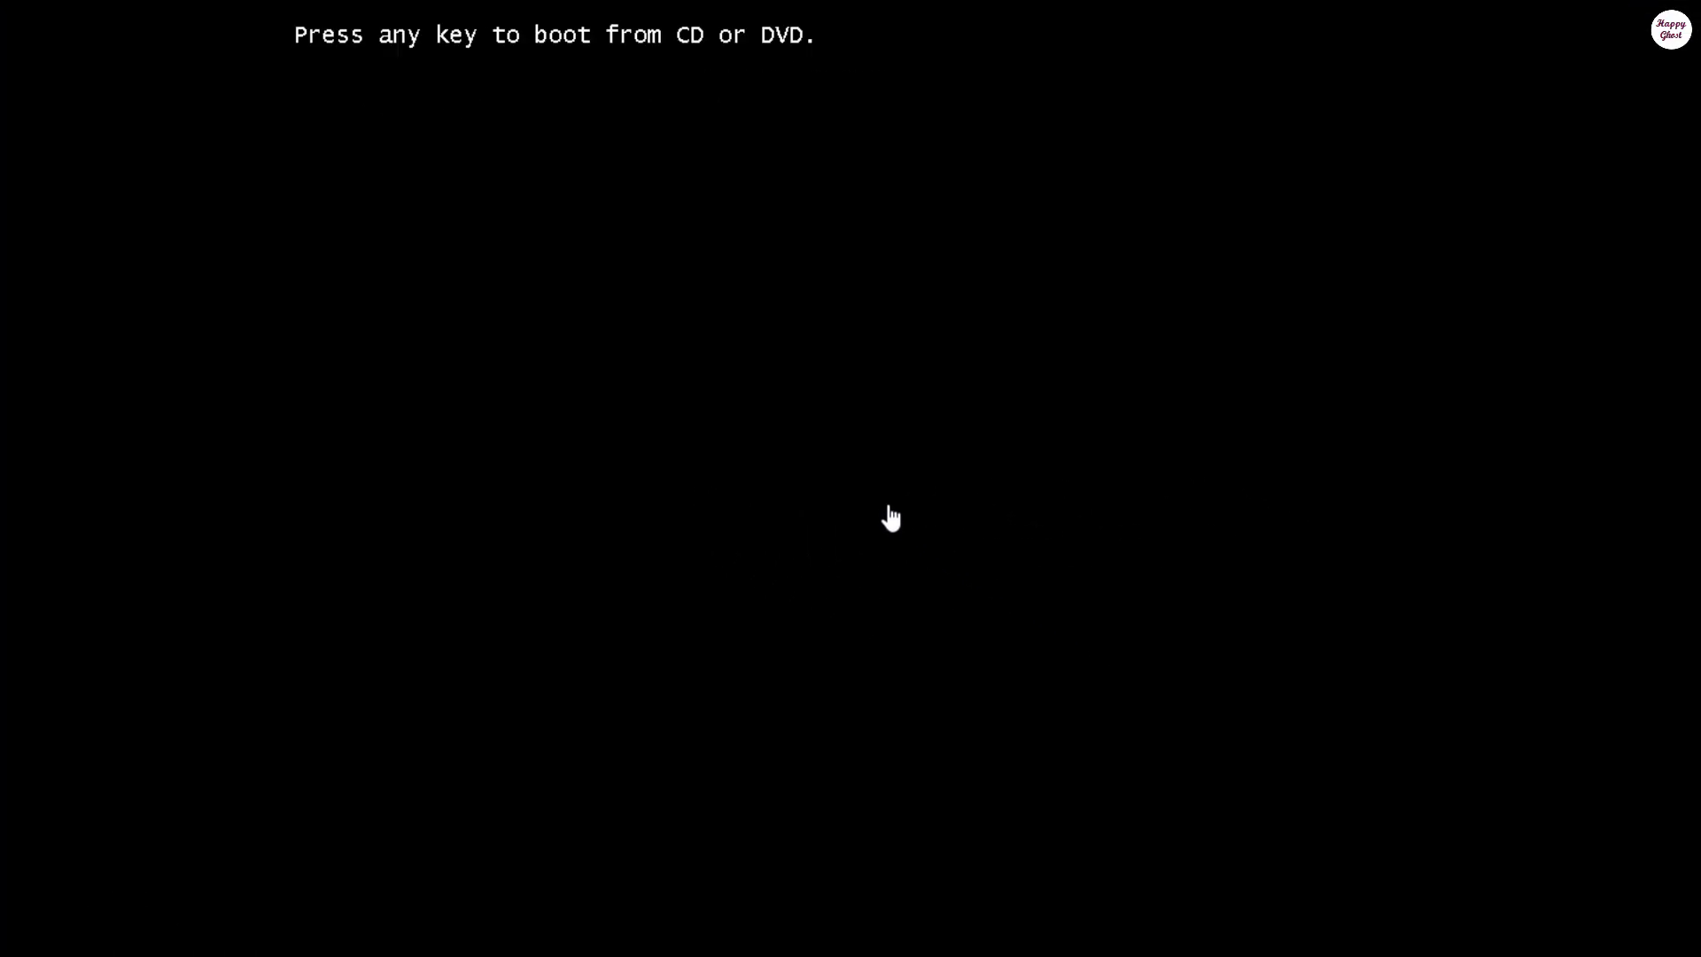
{"action": "left_click", "coordinate": [881, 490]}
{"action": "key", "text": "Return"}
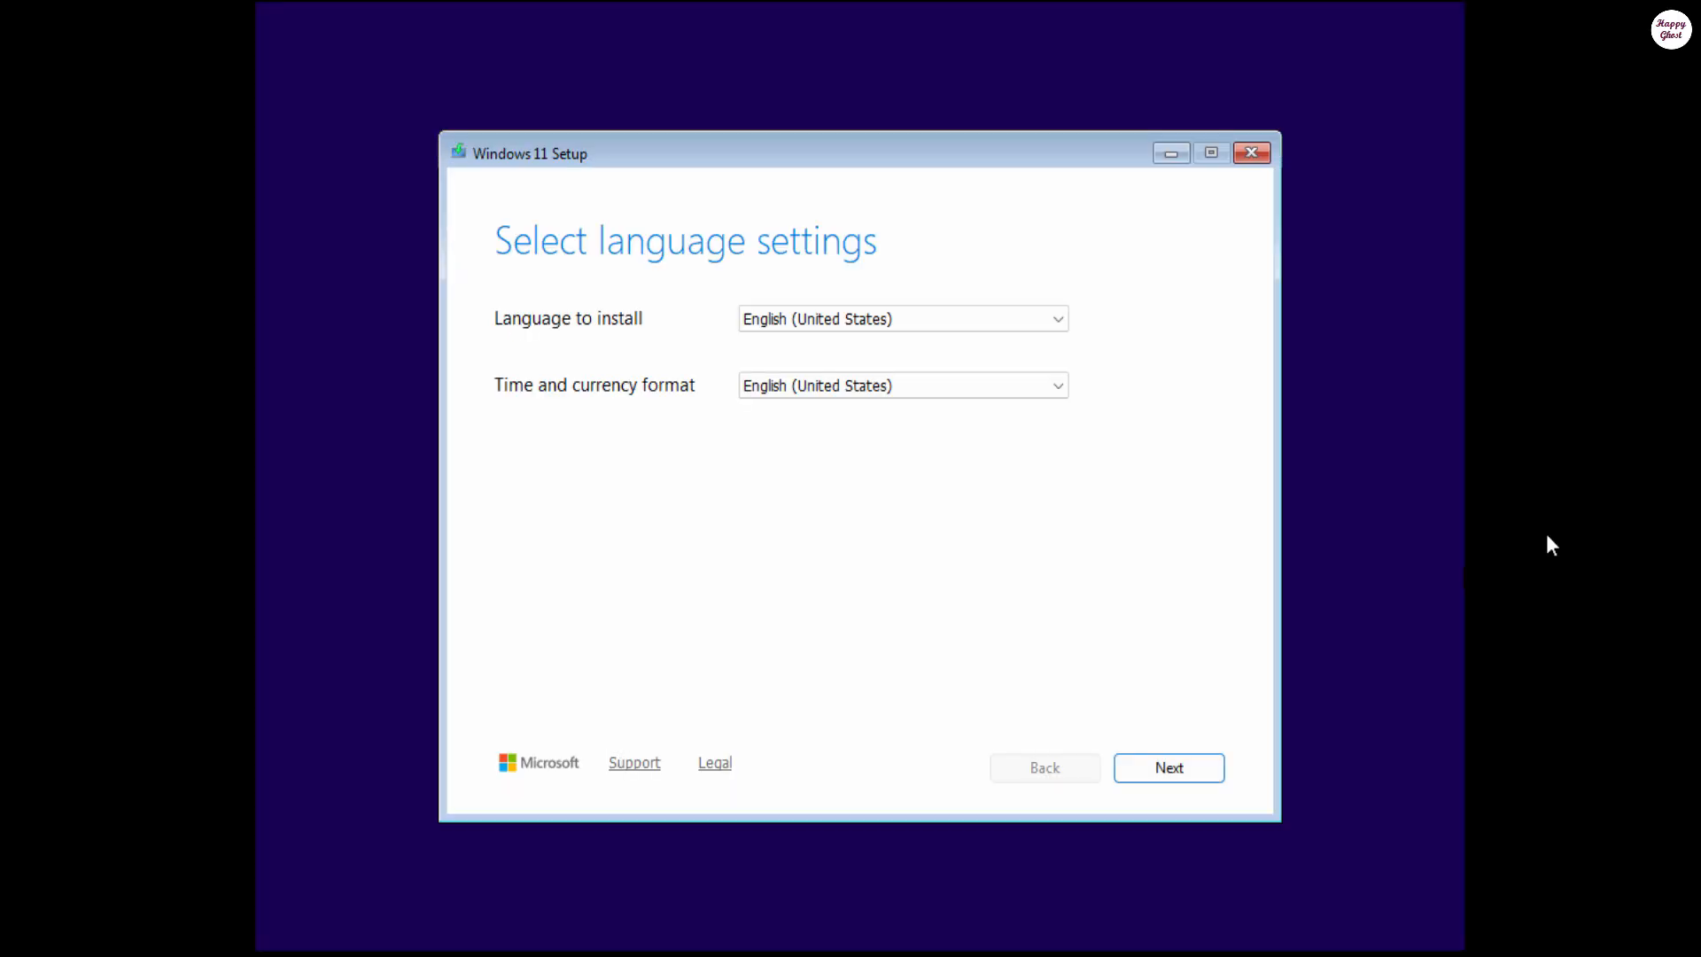
Step: Keep English (United States) and the US keyboard, choose Install Windows 11, and accept deletion
{"action": "left_click", "coordinate": [898, 454]}
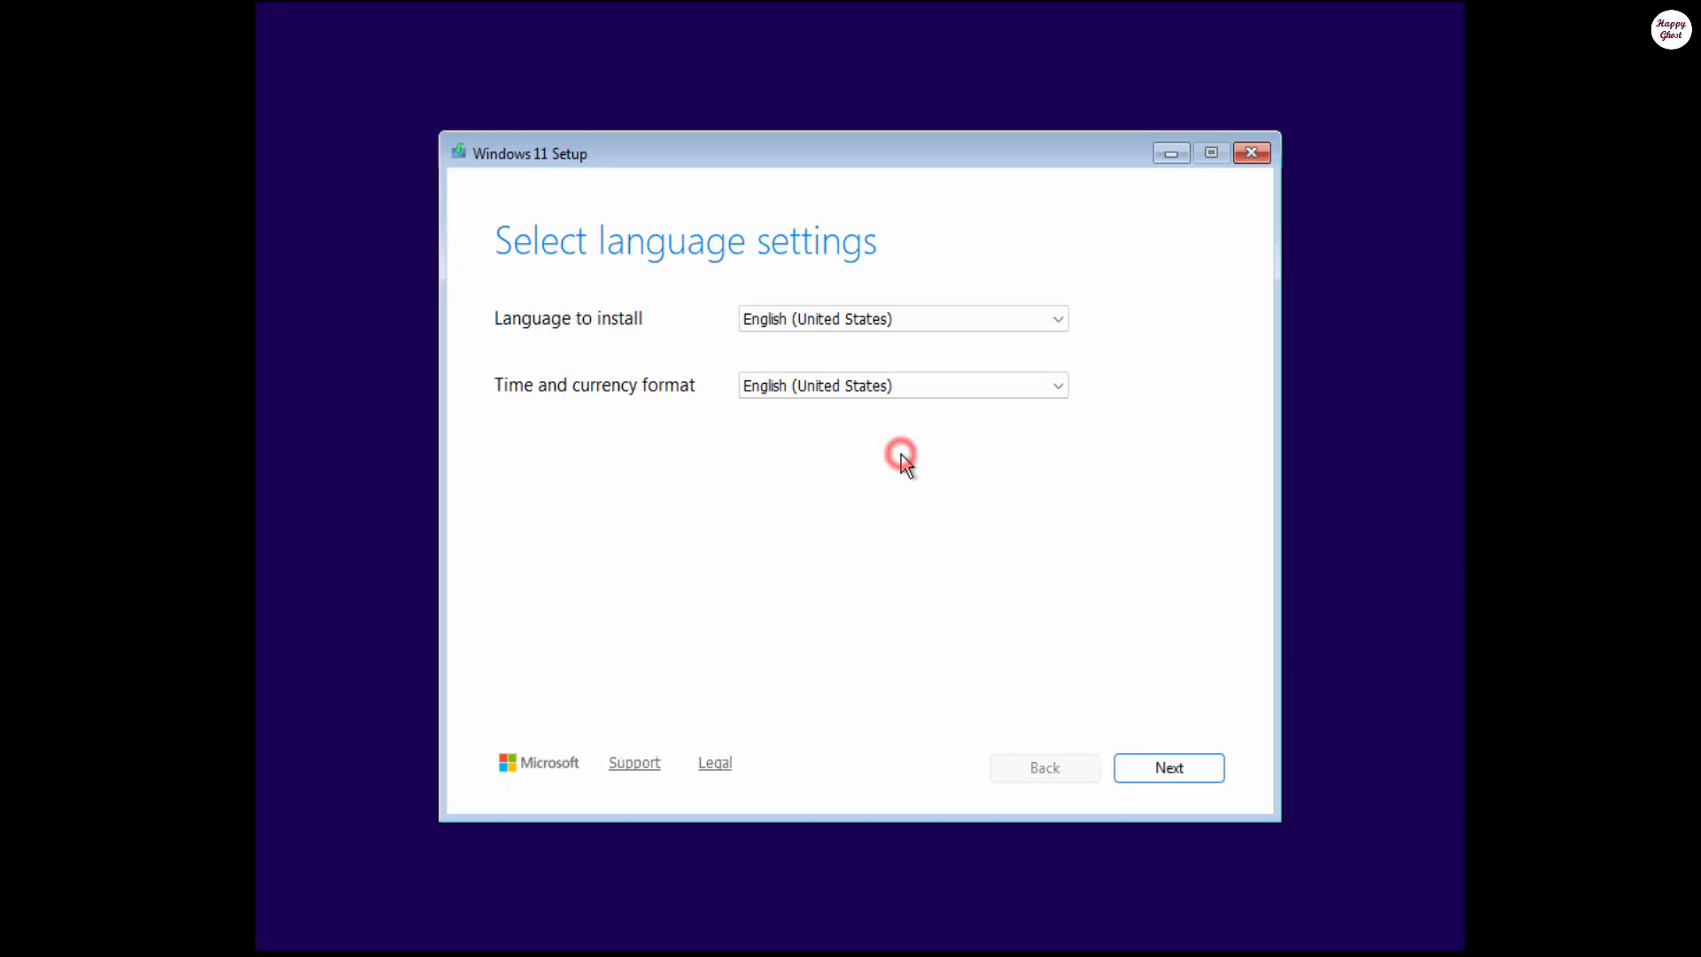
{"action": "left_click", "coordinate": [1202, 784]}
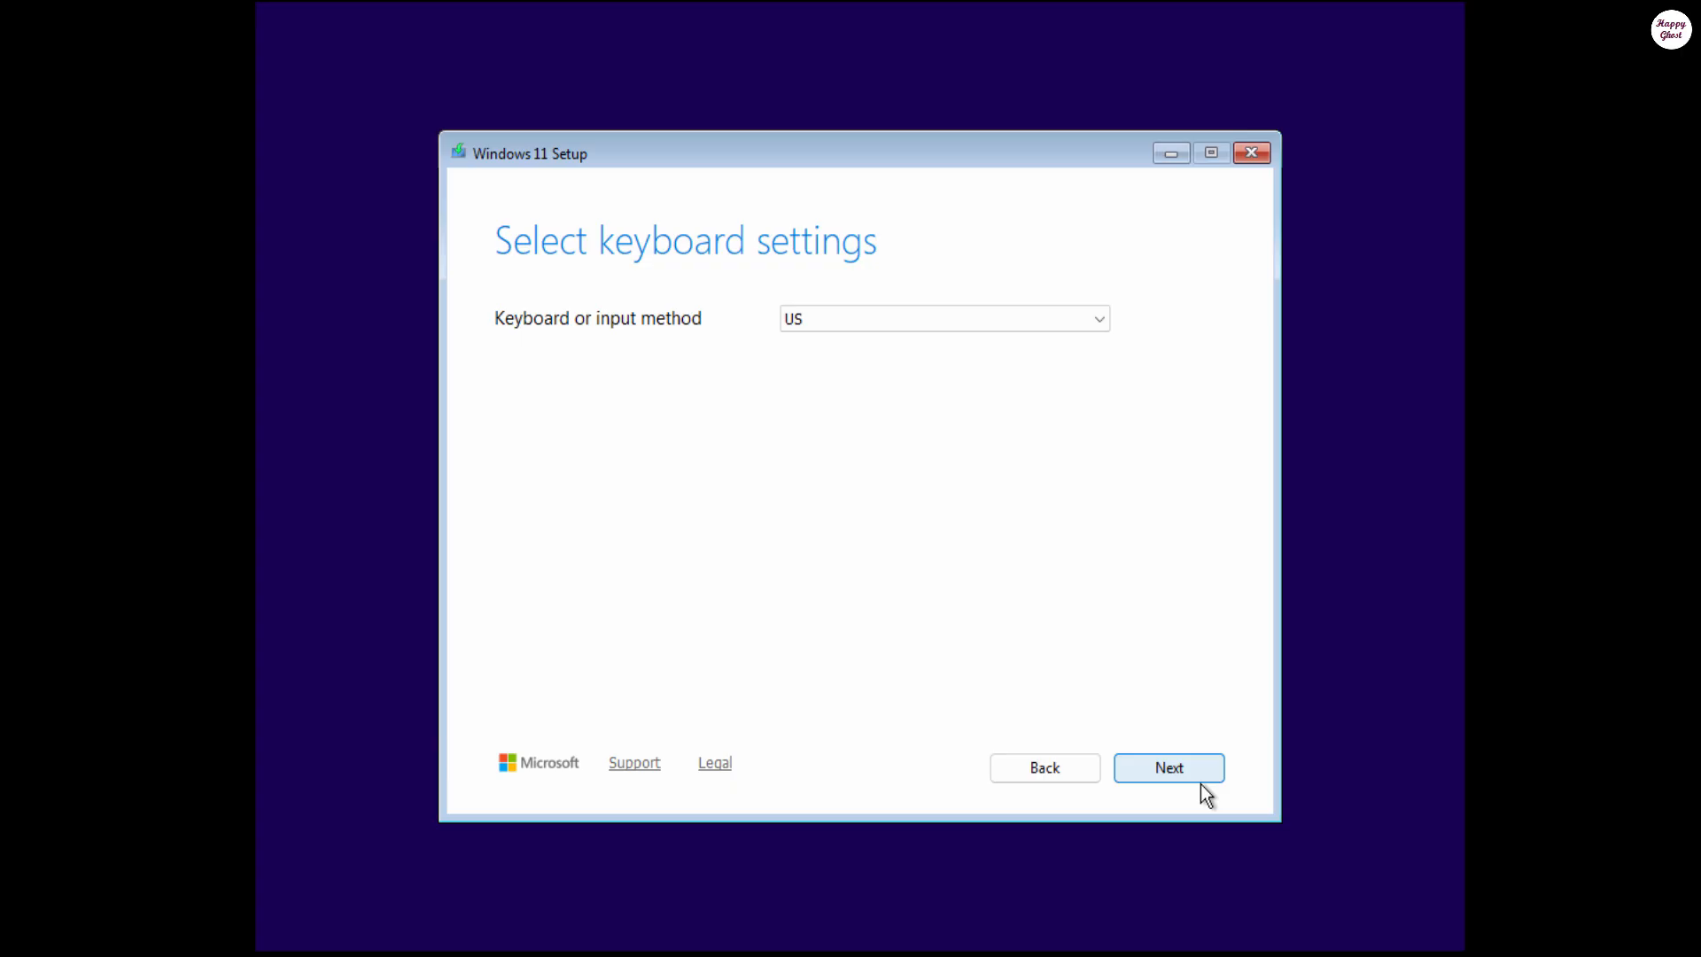
{"action": "left_click", "coordinate": [1200, 783]}
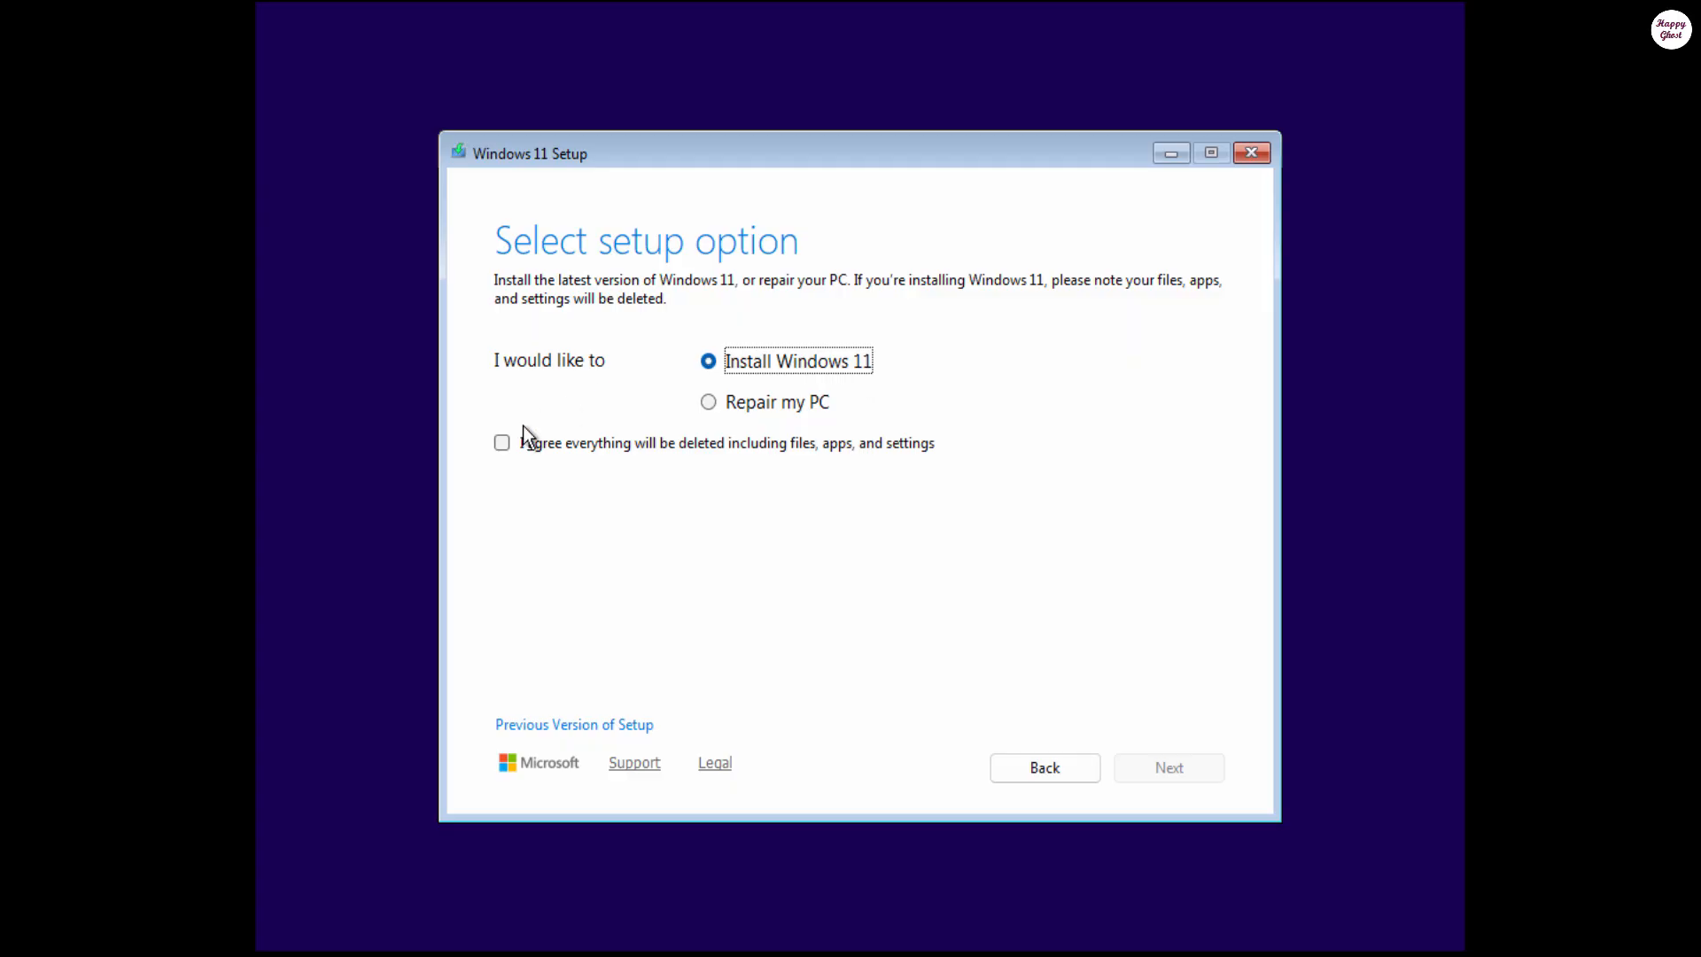
{"action": "left_click", "coordinate": [500, 445]}
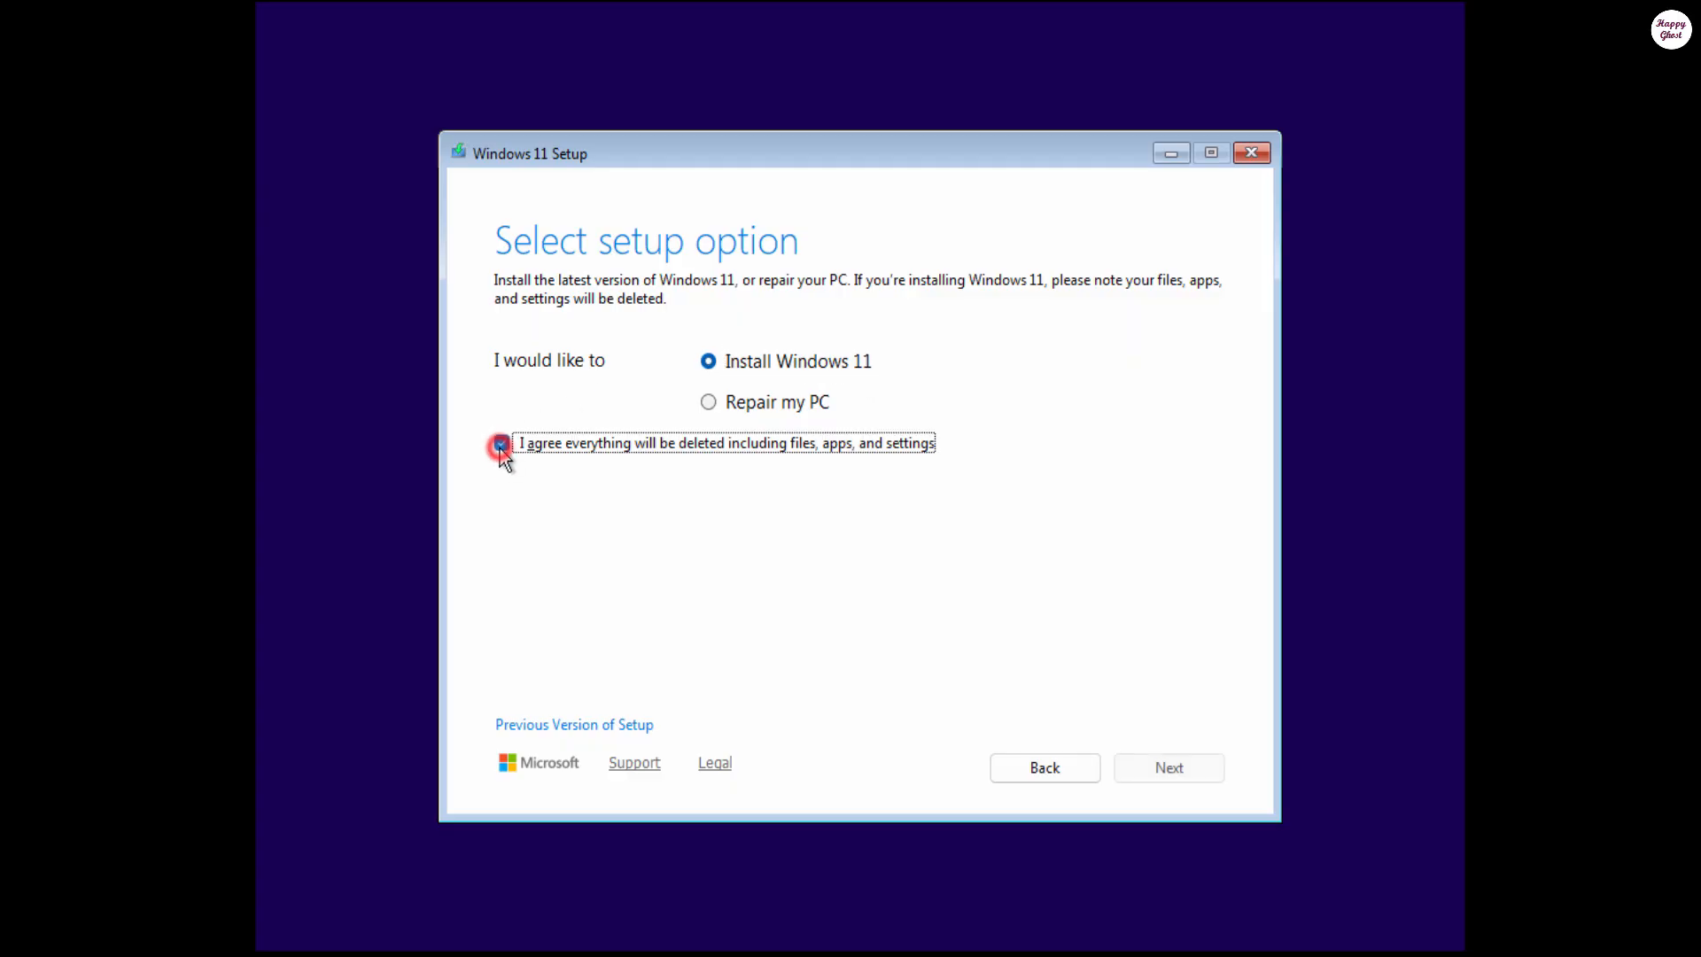
{"action": "left_click", "coordinate": [1201, 781]}
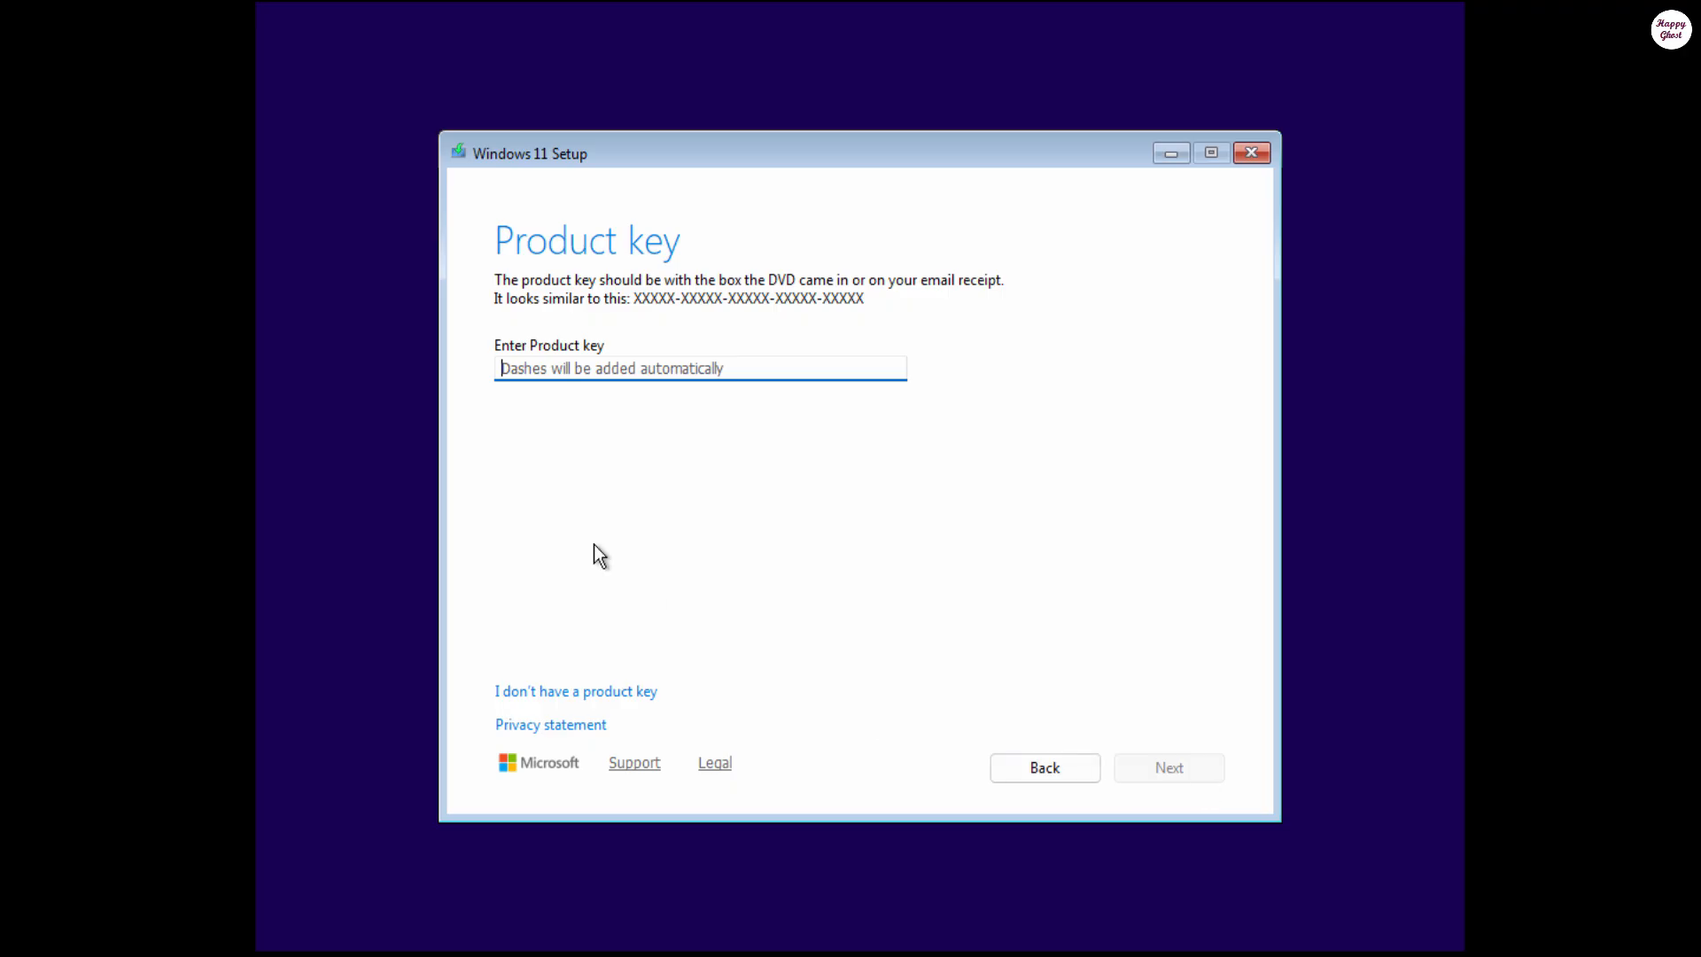
Step: Choose 'I don't have a product key', then pick Windows 11 Pro from the edition list and continue
{"action": "left_click", "coordinate": [493, 347]}
{"action": "left_click", "coordinate": [588, 704]}
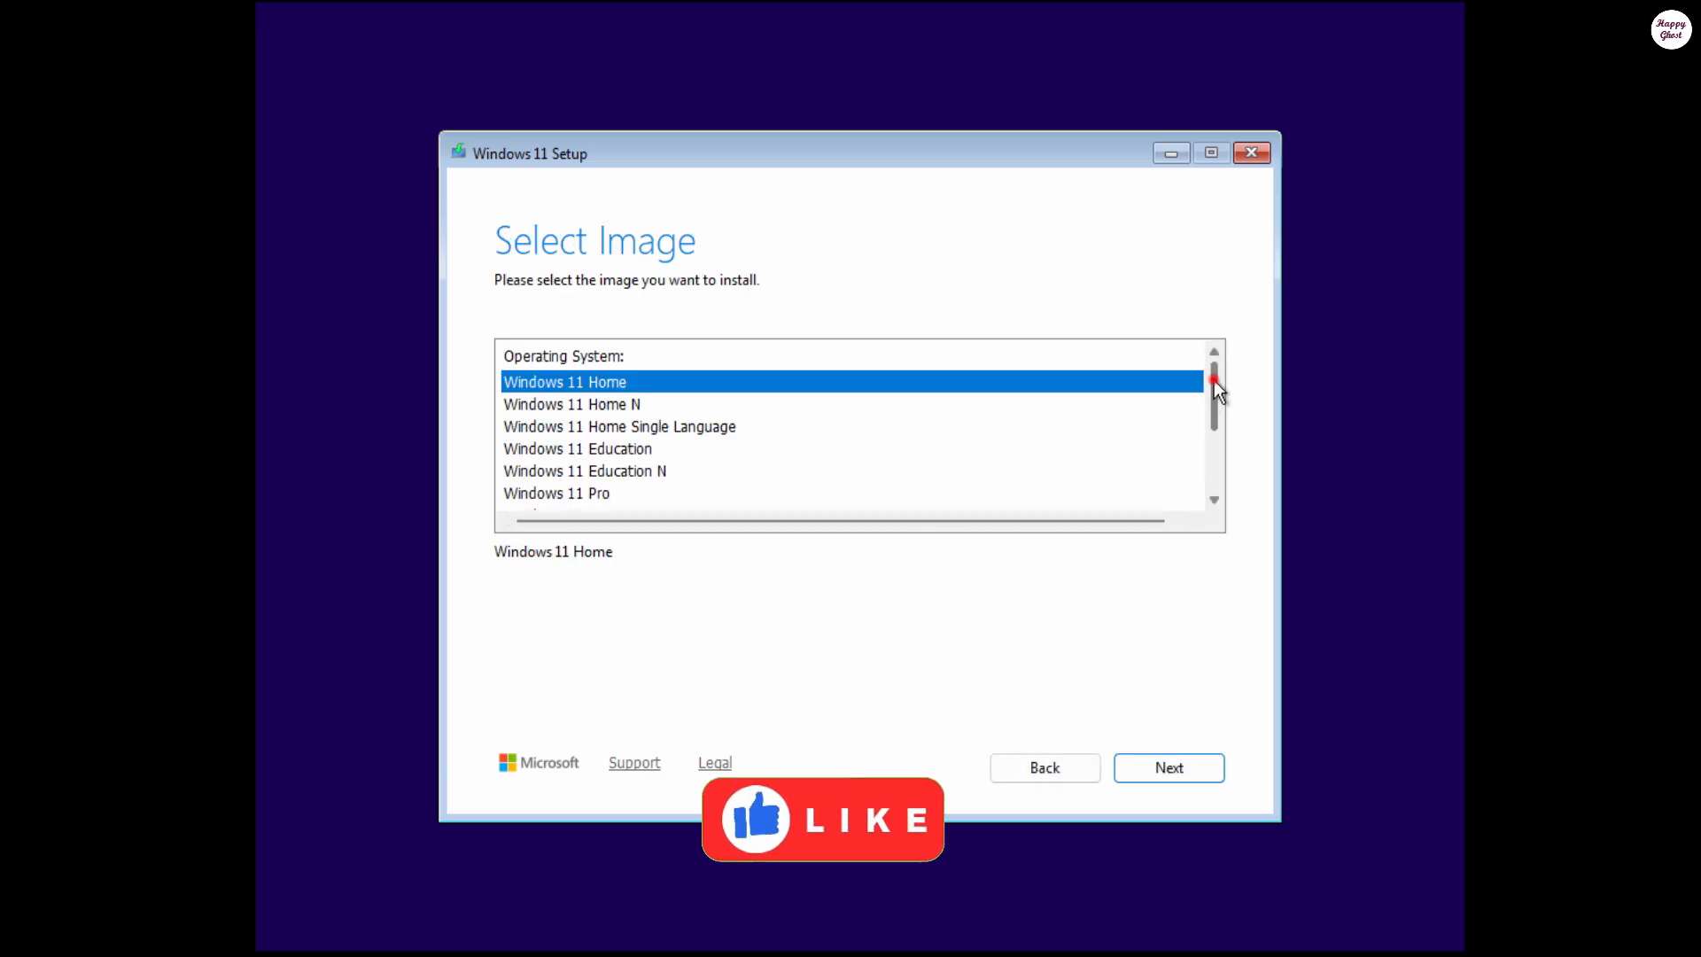
{"action": "mouse_move", "coordinate": [1213, 380]}
{"action": "left_mouse_down"}
{"action": "mouse_move", "coordinate": [1208, 476]}
{"action": "mouse_move", "coordinate": [1192, 359]}
{"action": "left_mouse_up"}
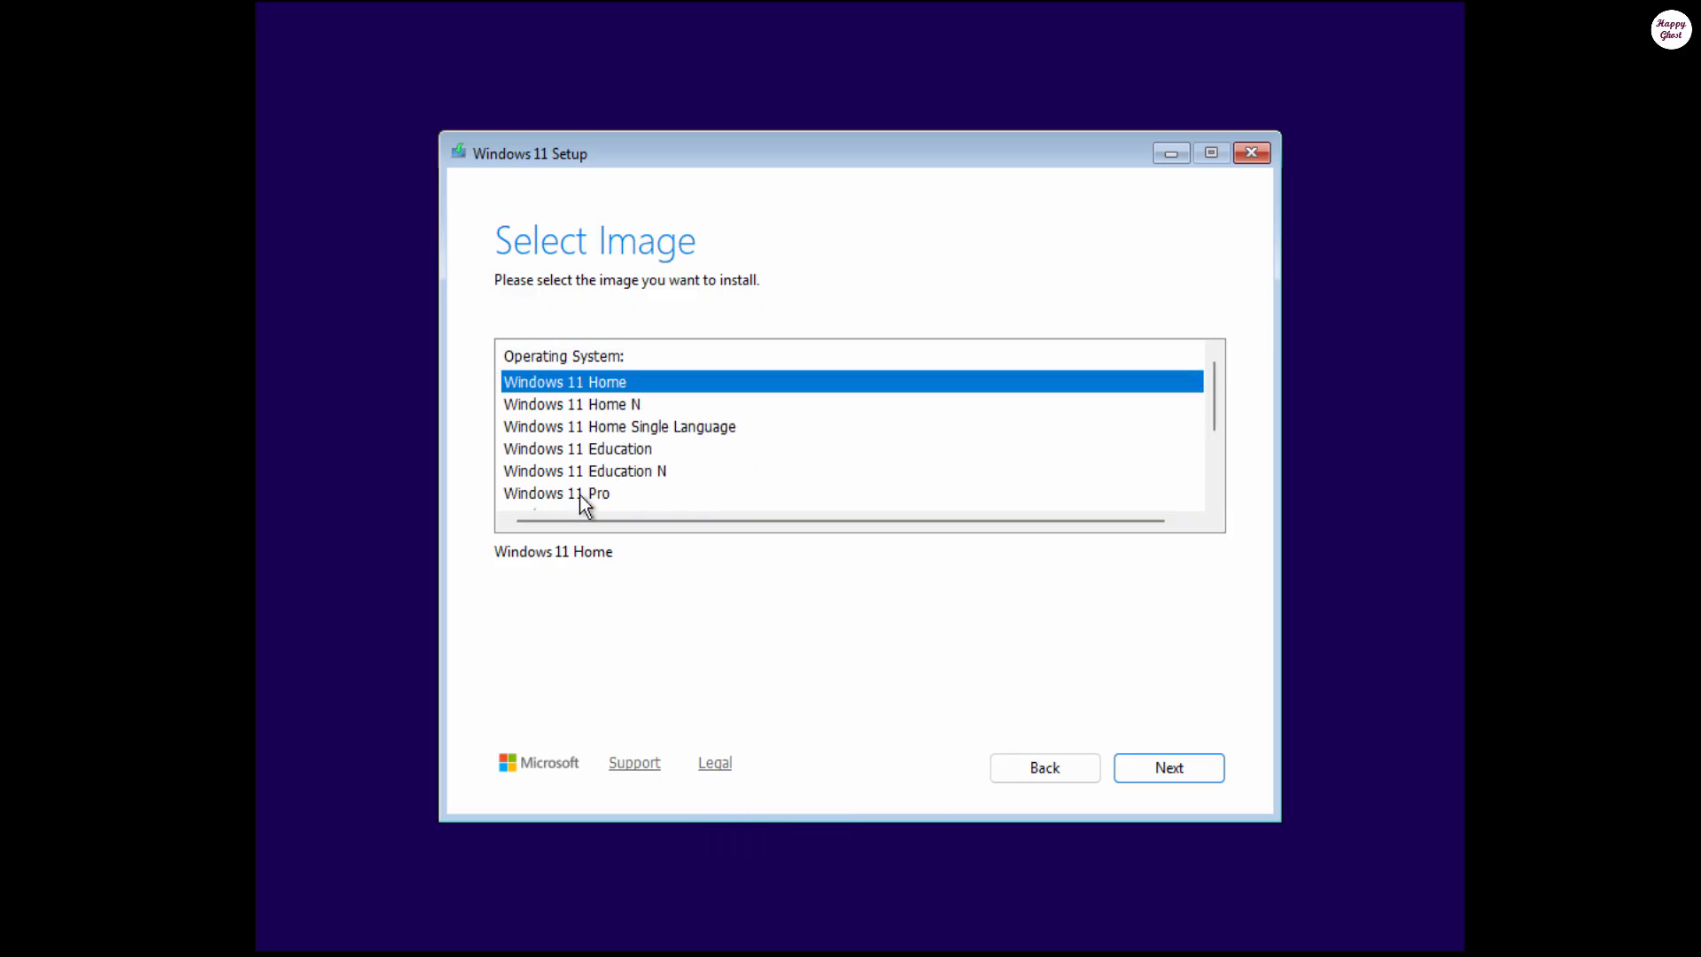
{"action": "scroll", "coordinate": [580, 494], "scroll_direction": "down", "scroll_amount": 2}
{"action": "left_click", "coordinate": [573, 427]}
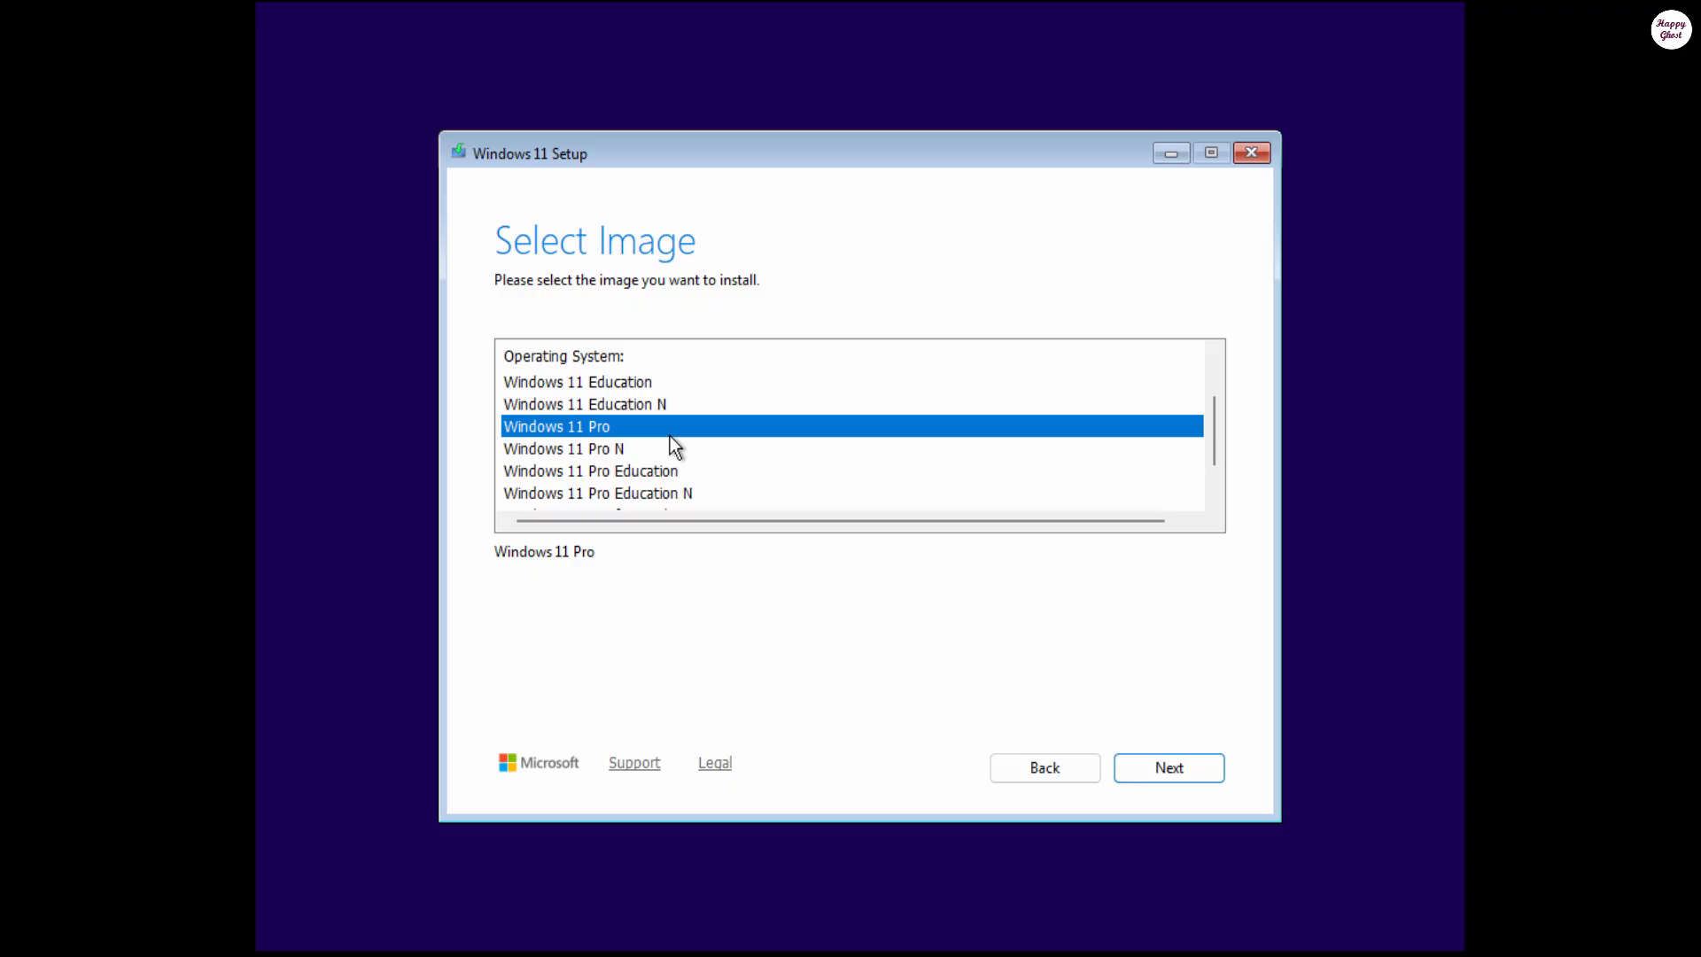
{"action": "left_click", "coordinate": [1166, 767]}
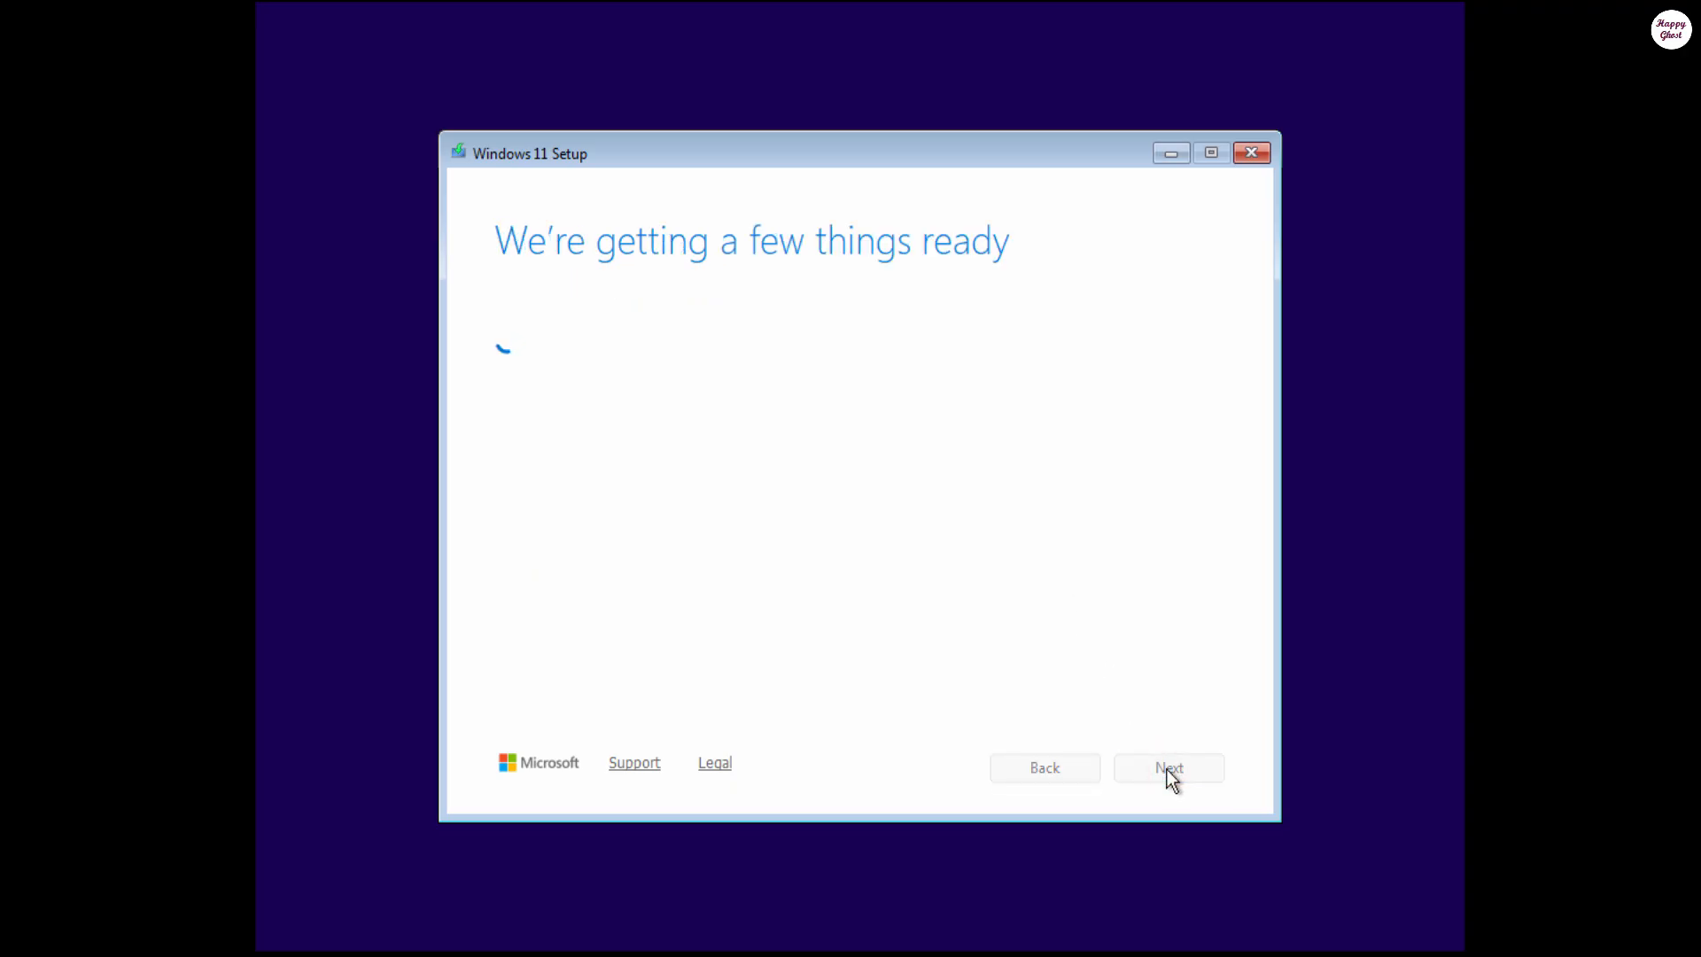
Step: Accept the license terms, select Disk 0's 80 GB unallocated space, and click Install
{"action": "left_click", "coordinate": [1166, 767]}
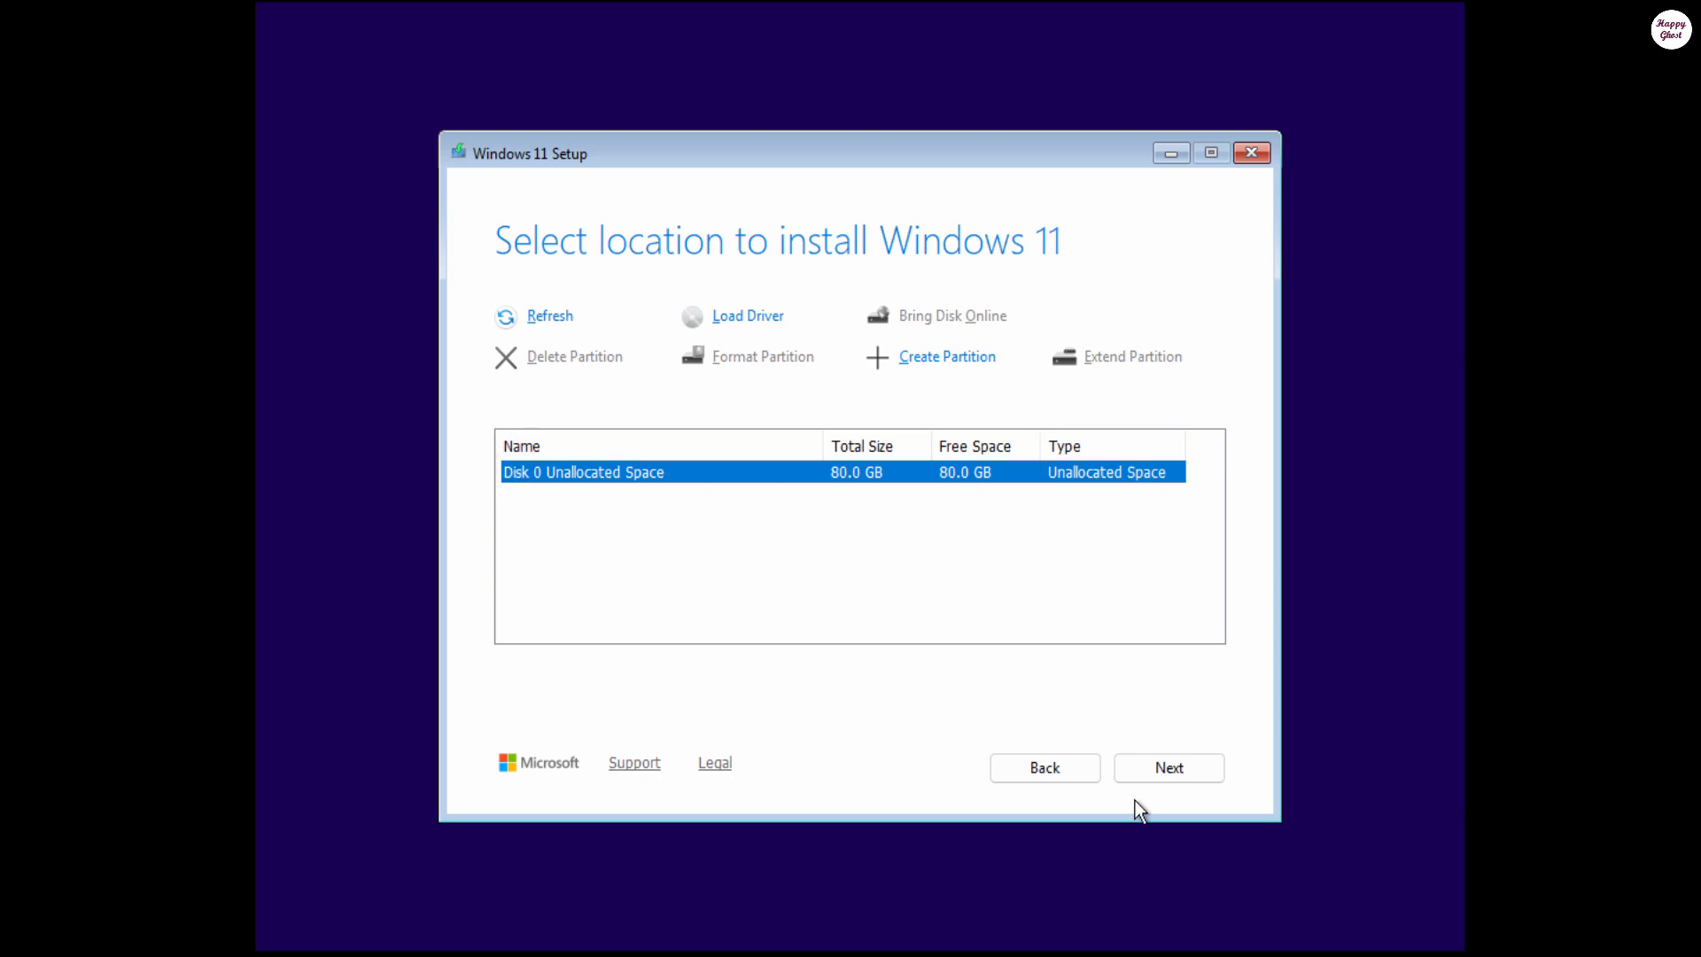
{"action": "left_click", "coordinate": [1189, 758]}
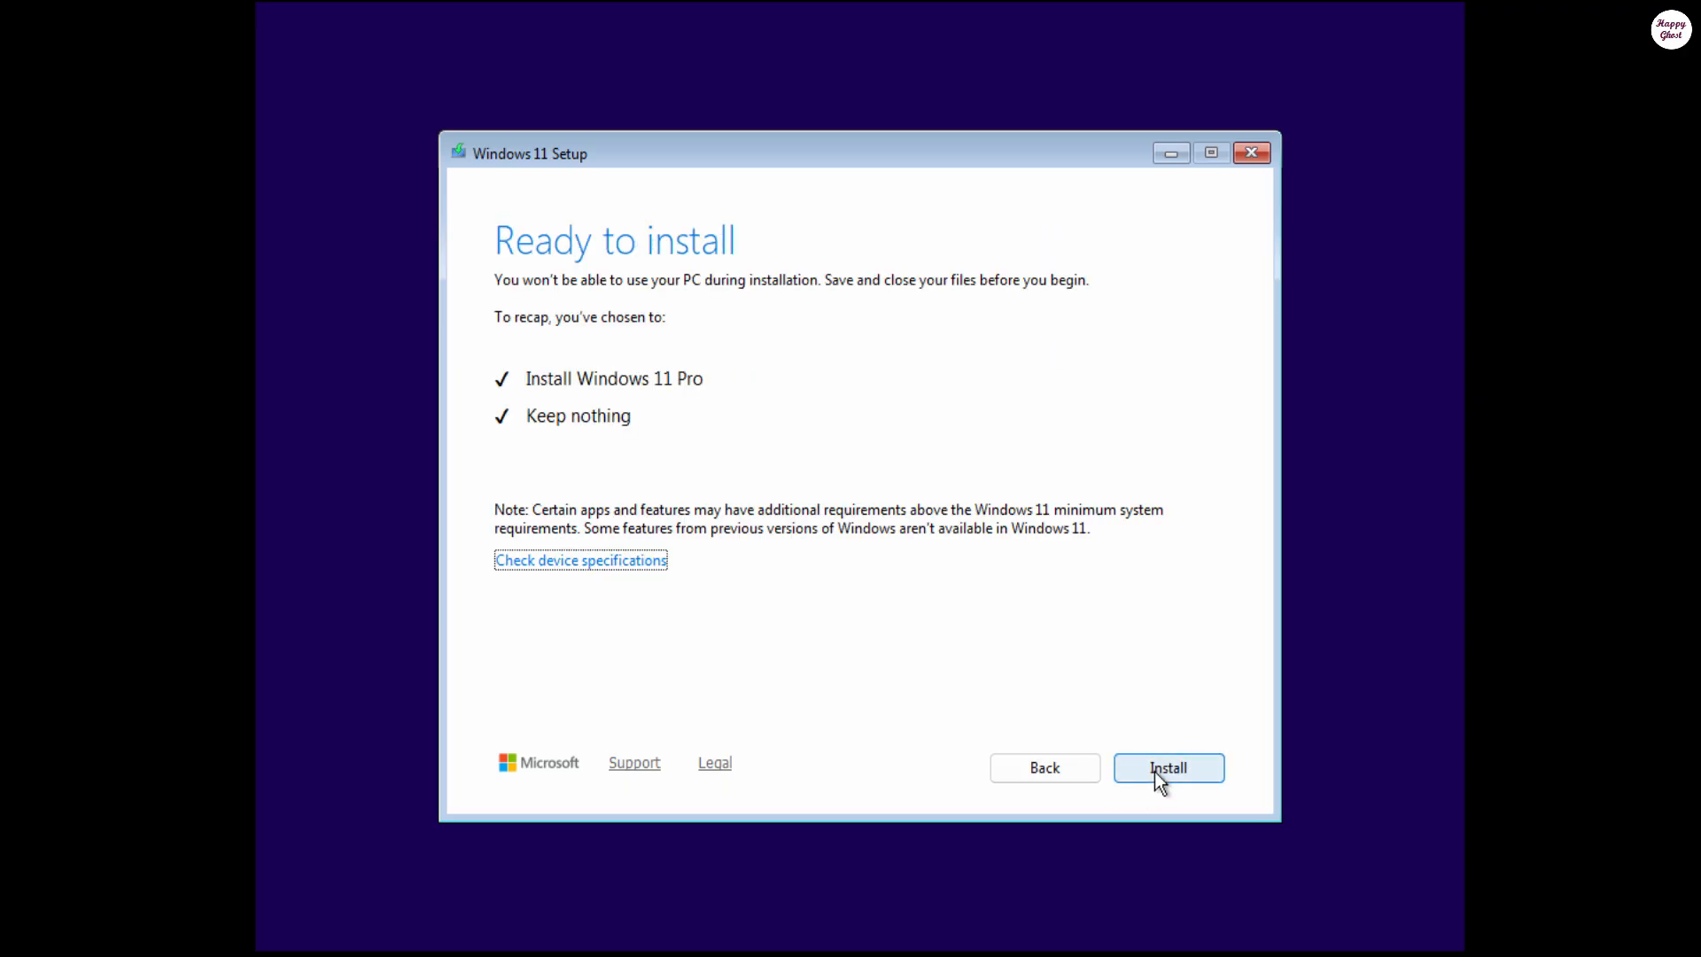
{"action": "left_click", "coordinate": [1155, 772]}
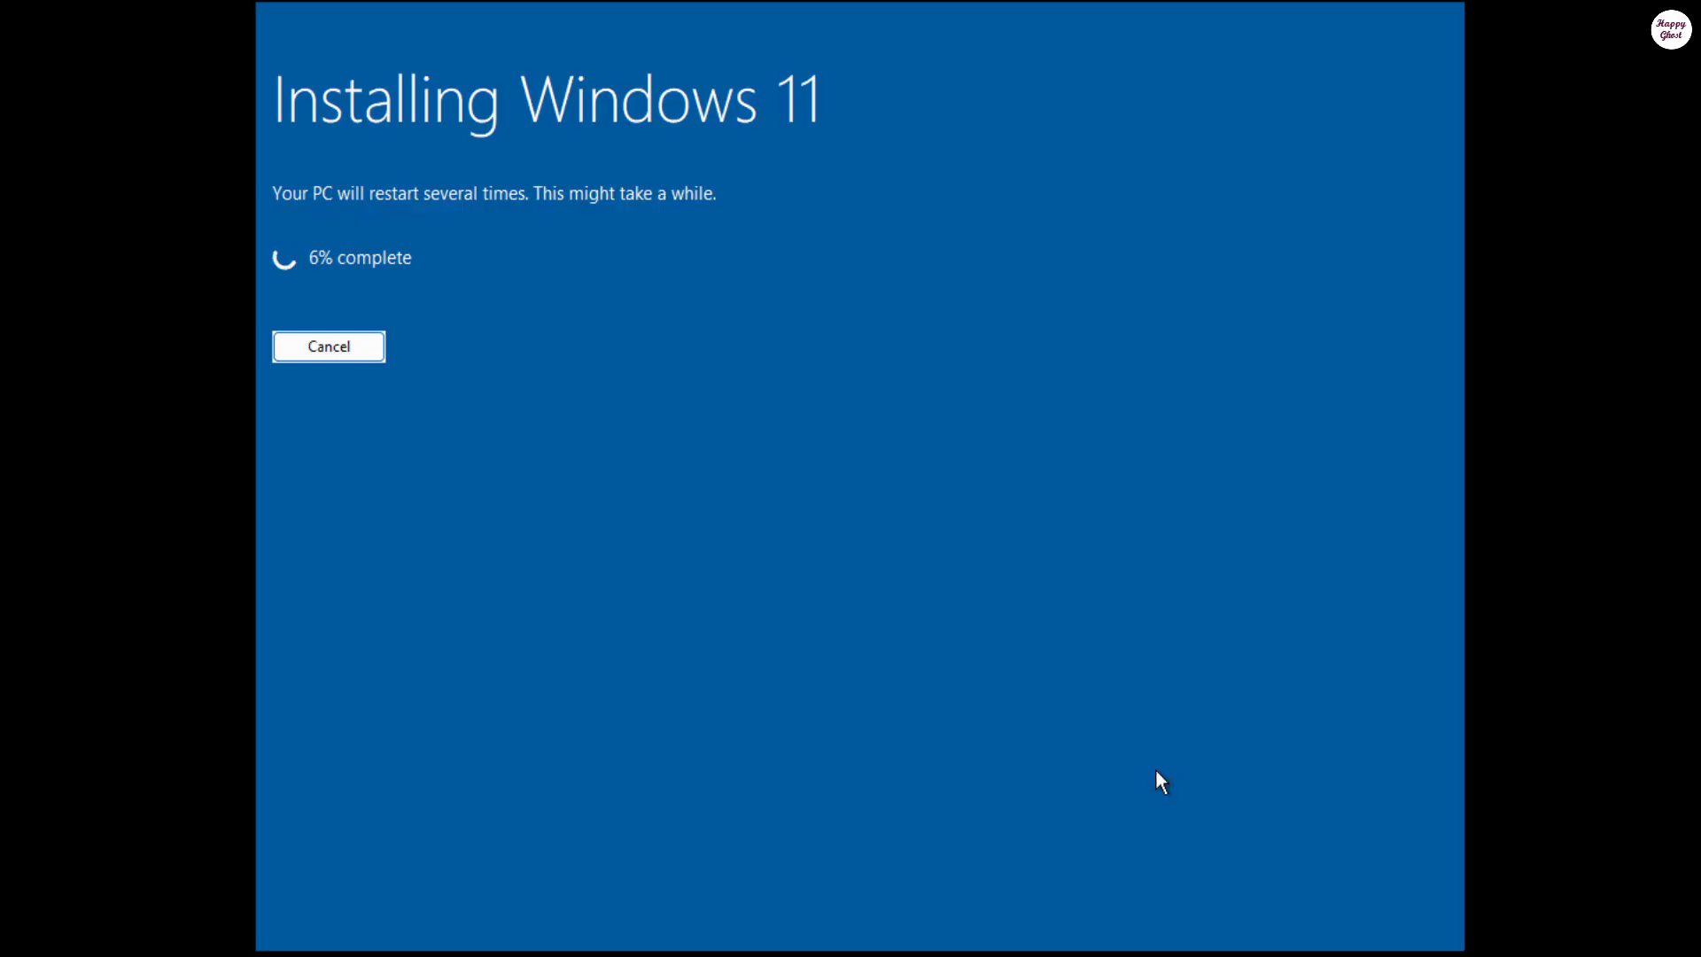
Step: Let Installing Windows 11 finish and the VM restart into out-of-box setup
{"action": "left_click", "coordinate": [1155, 771]}
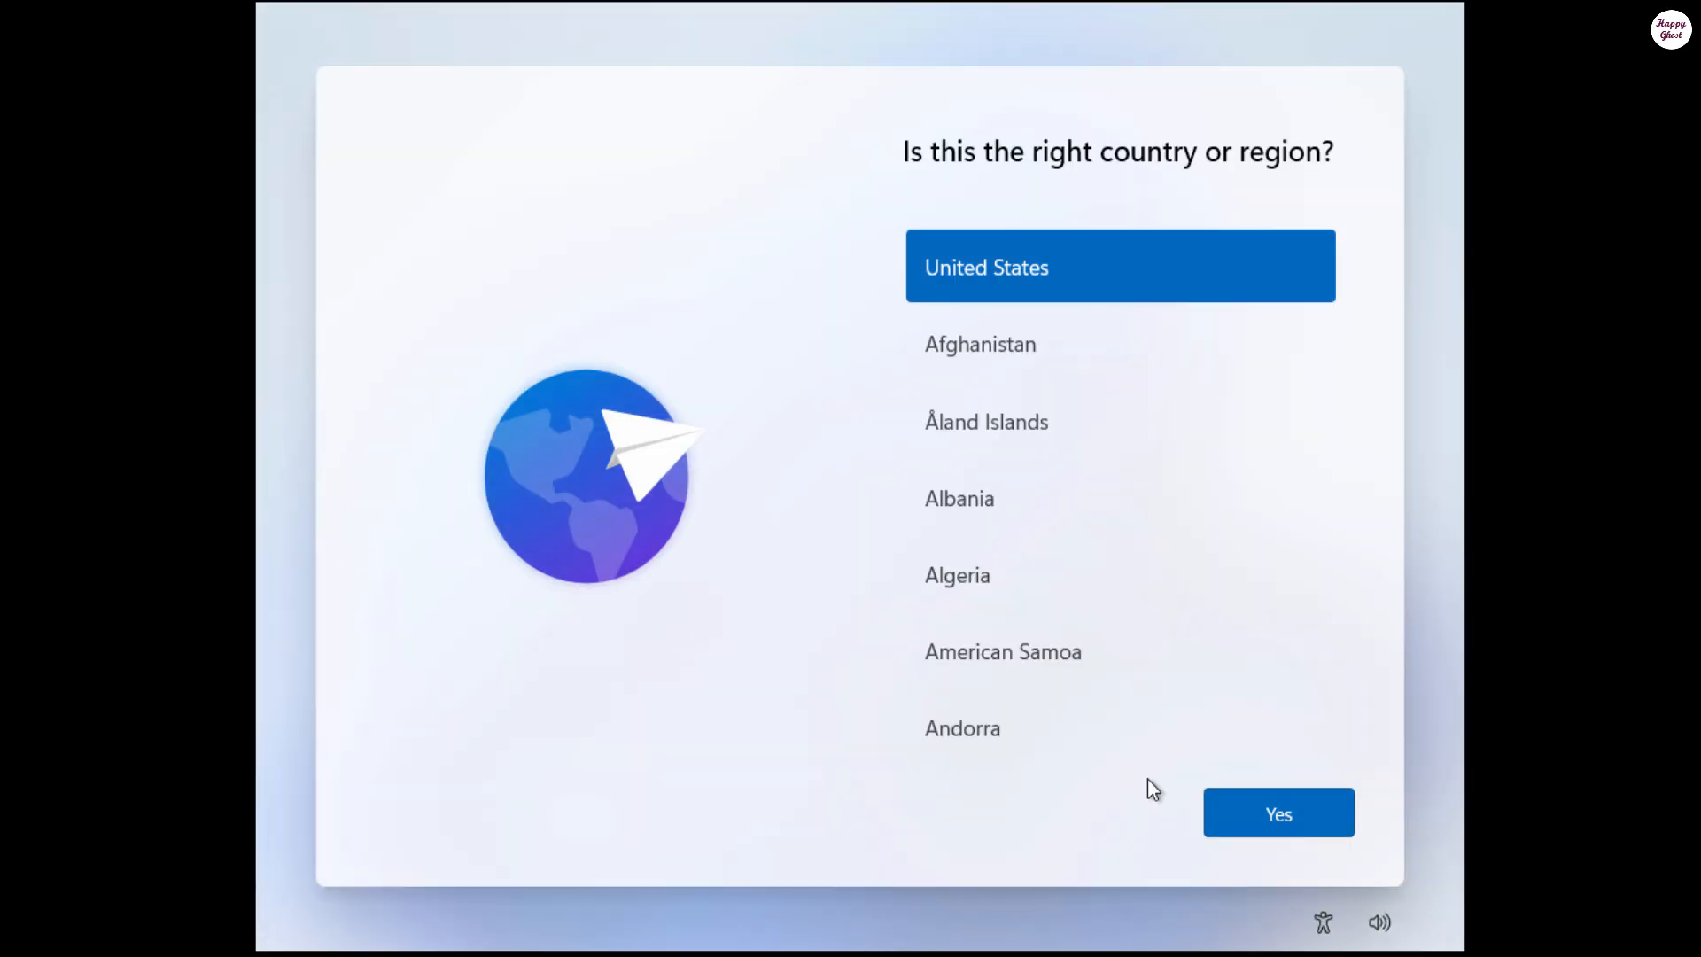
Step: Confirm United States and the US keyboard, skip a second layout, then open a command prompt with Shift+F10
{"action": "left_click", "coordinate": [1256, 805]}
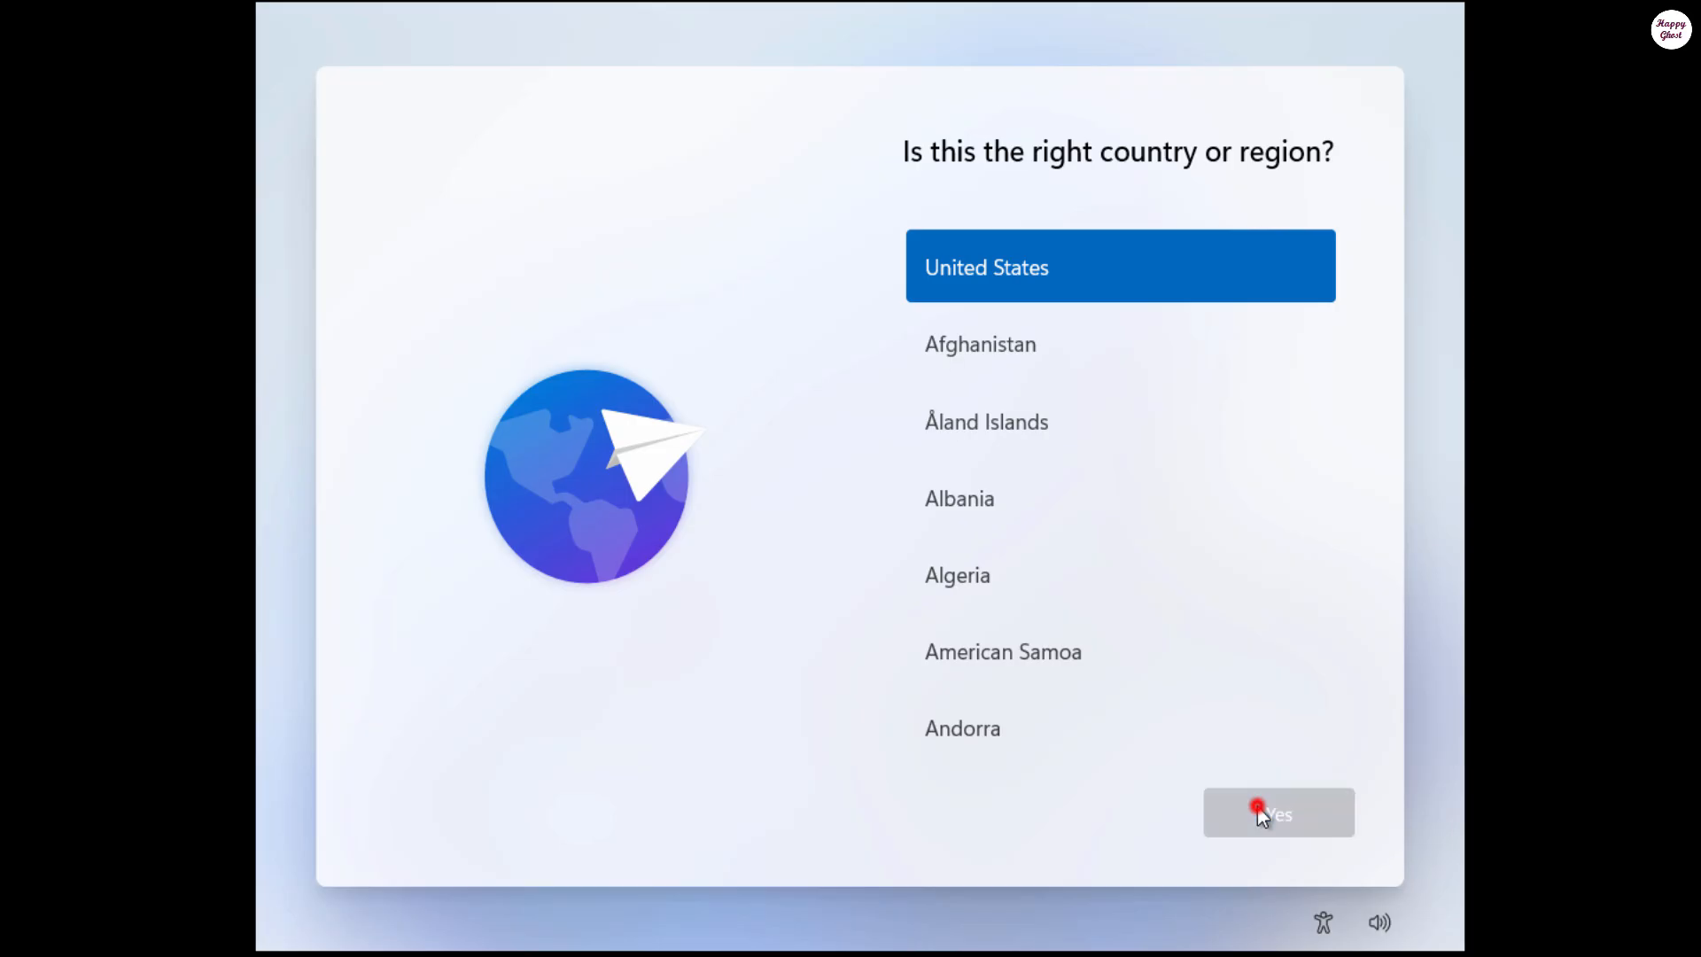
{"action": "left_click", "coordinate": [1259, 807]}
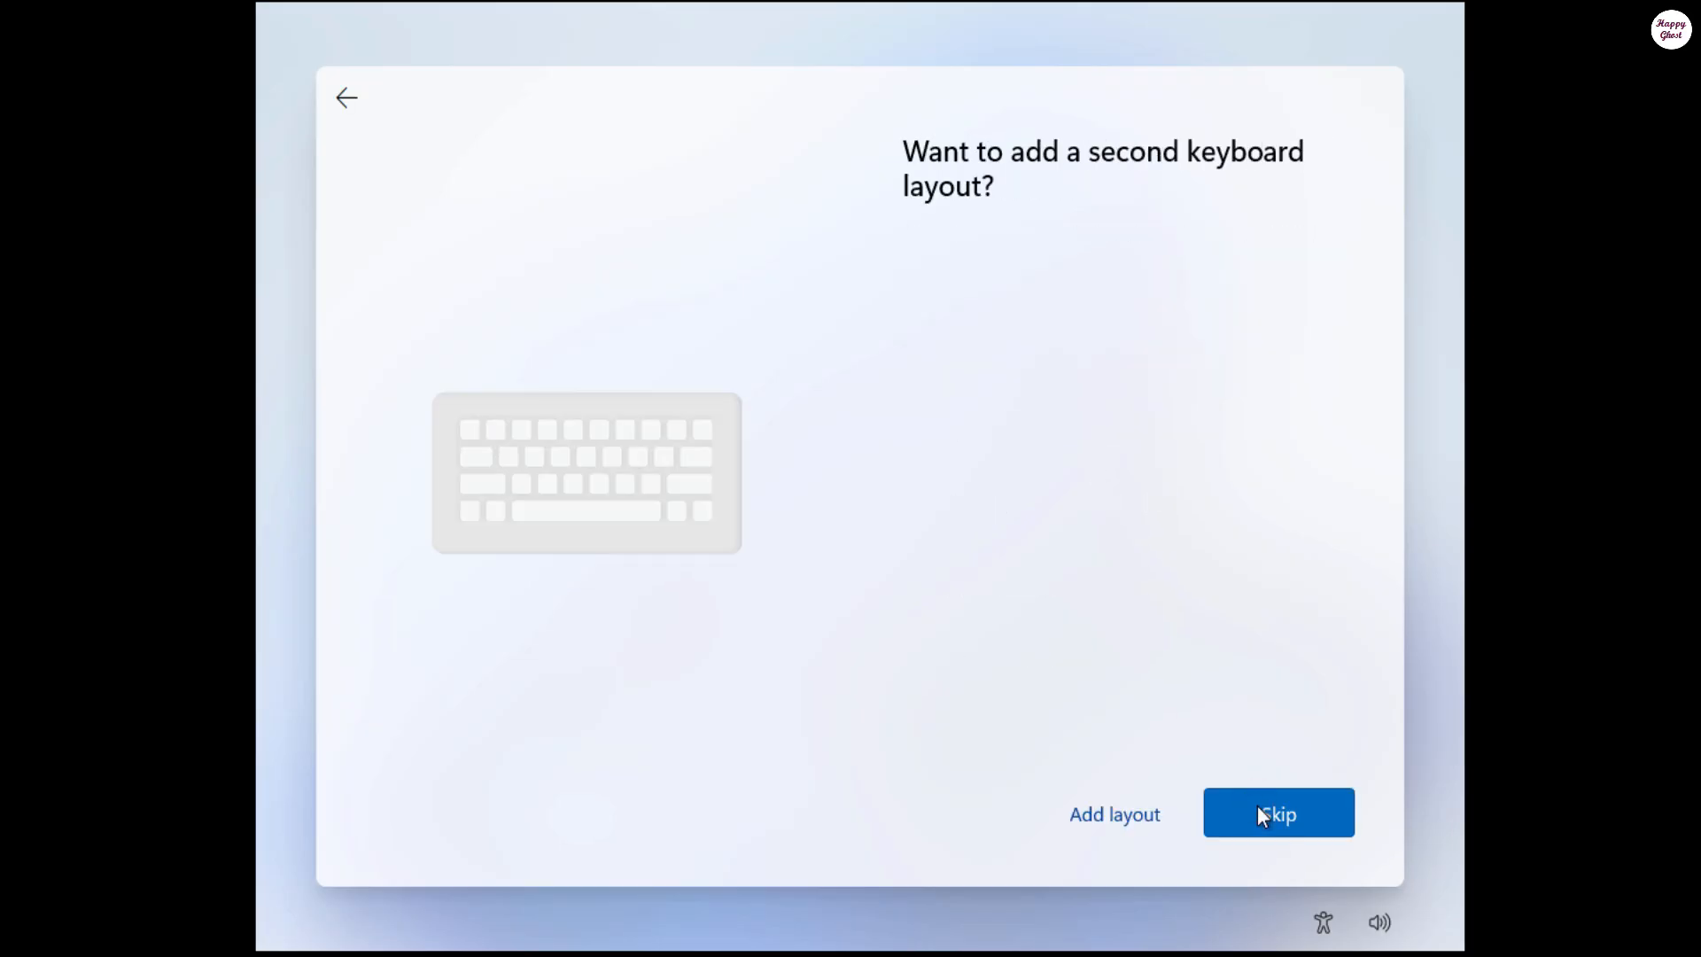
{"action": "left_click", "coordinate": [1258, 809]}
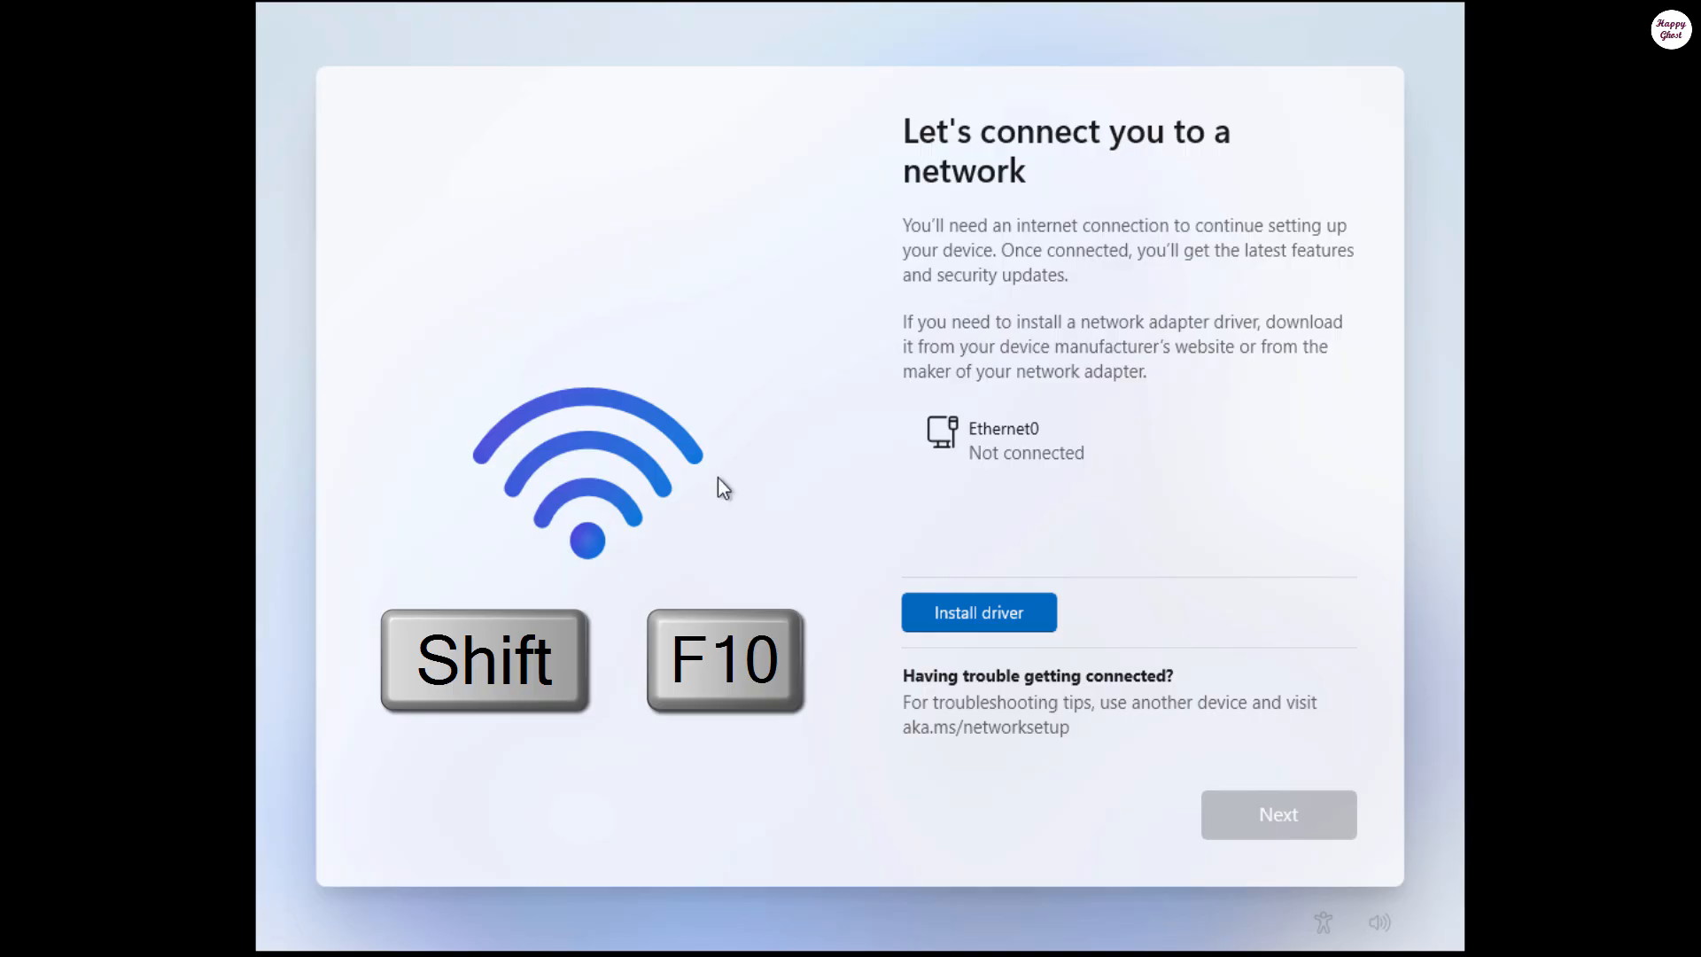
{"action": "key", "text": "shift+F10"}
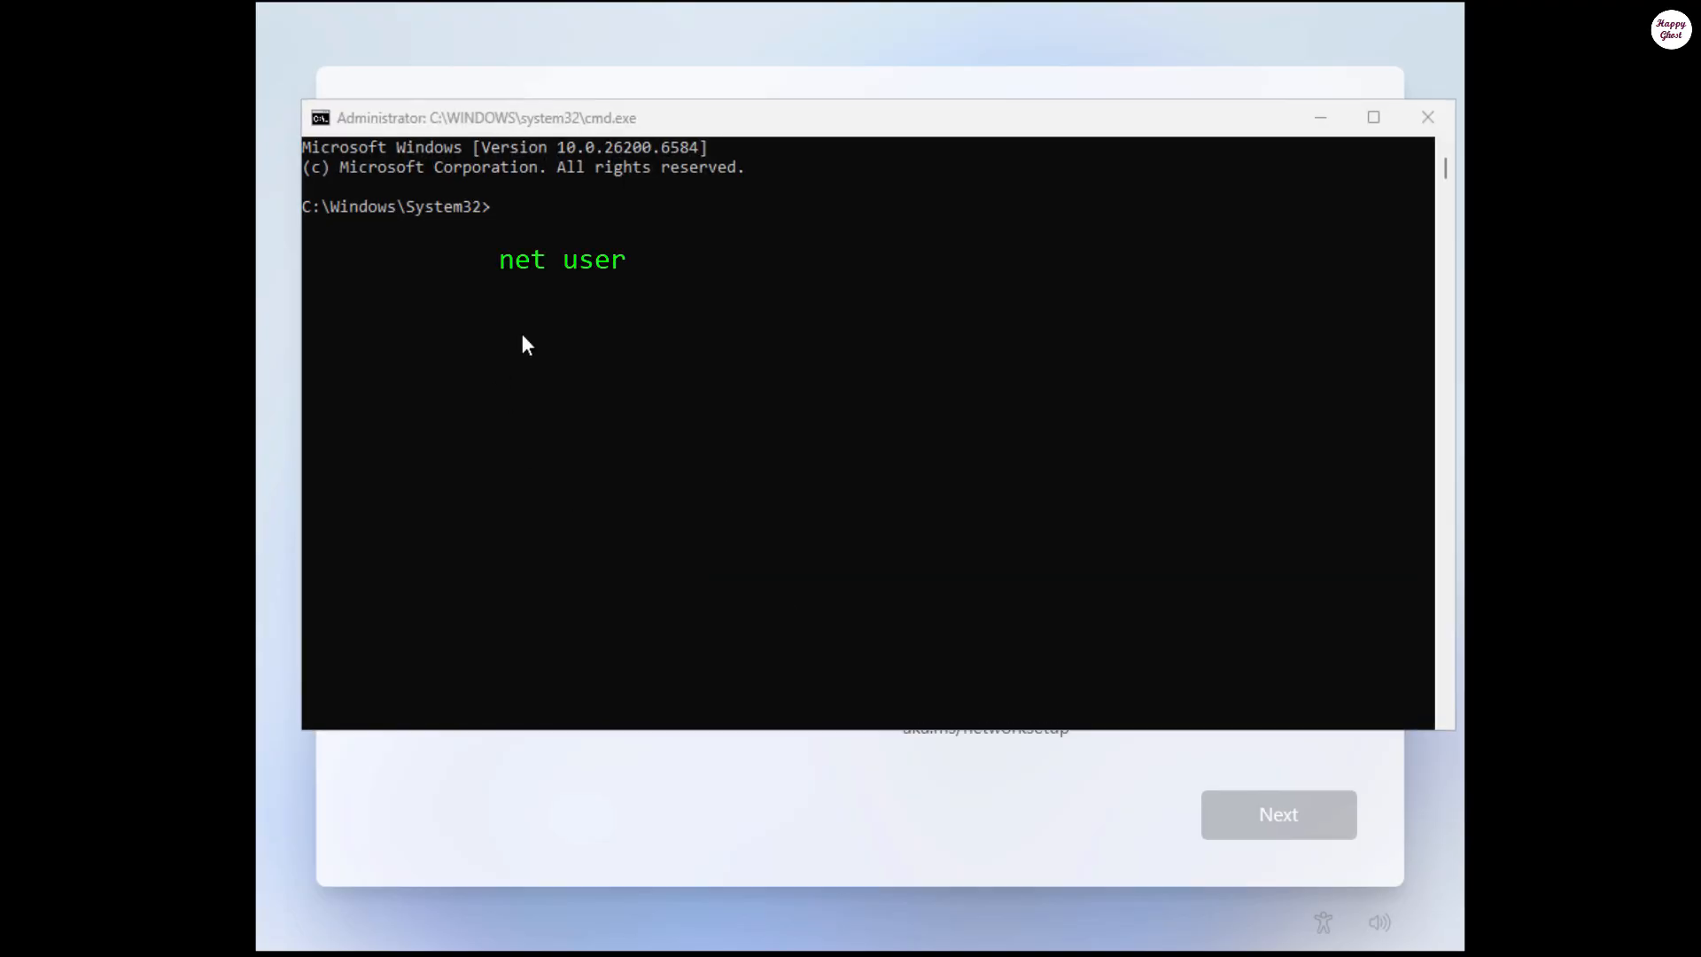
Step: Run 'net user', delete defaultuser0 with 'net user defaultuser0 /delete', then type a net user /add command for a new local account and password
{"action": "left_click", "coordinate": [855, 358]}
{"action": "type", "text": "net user"}
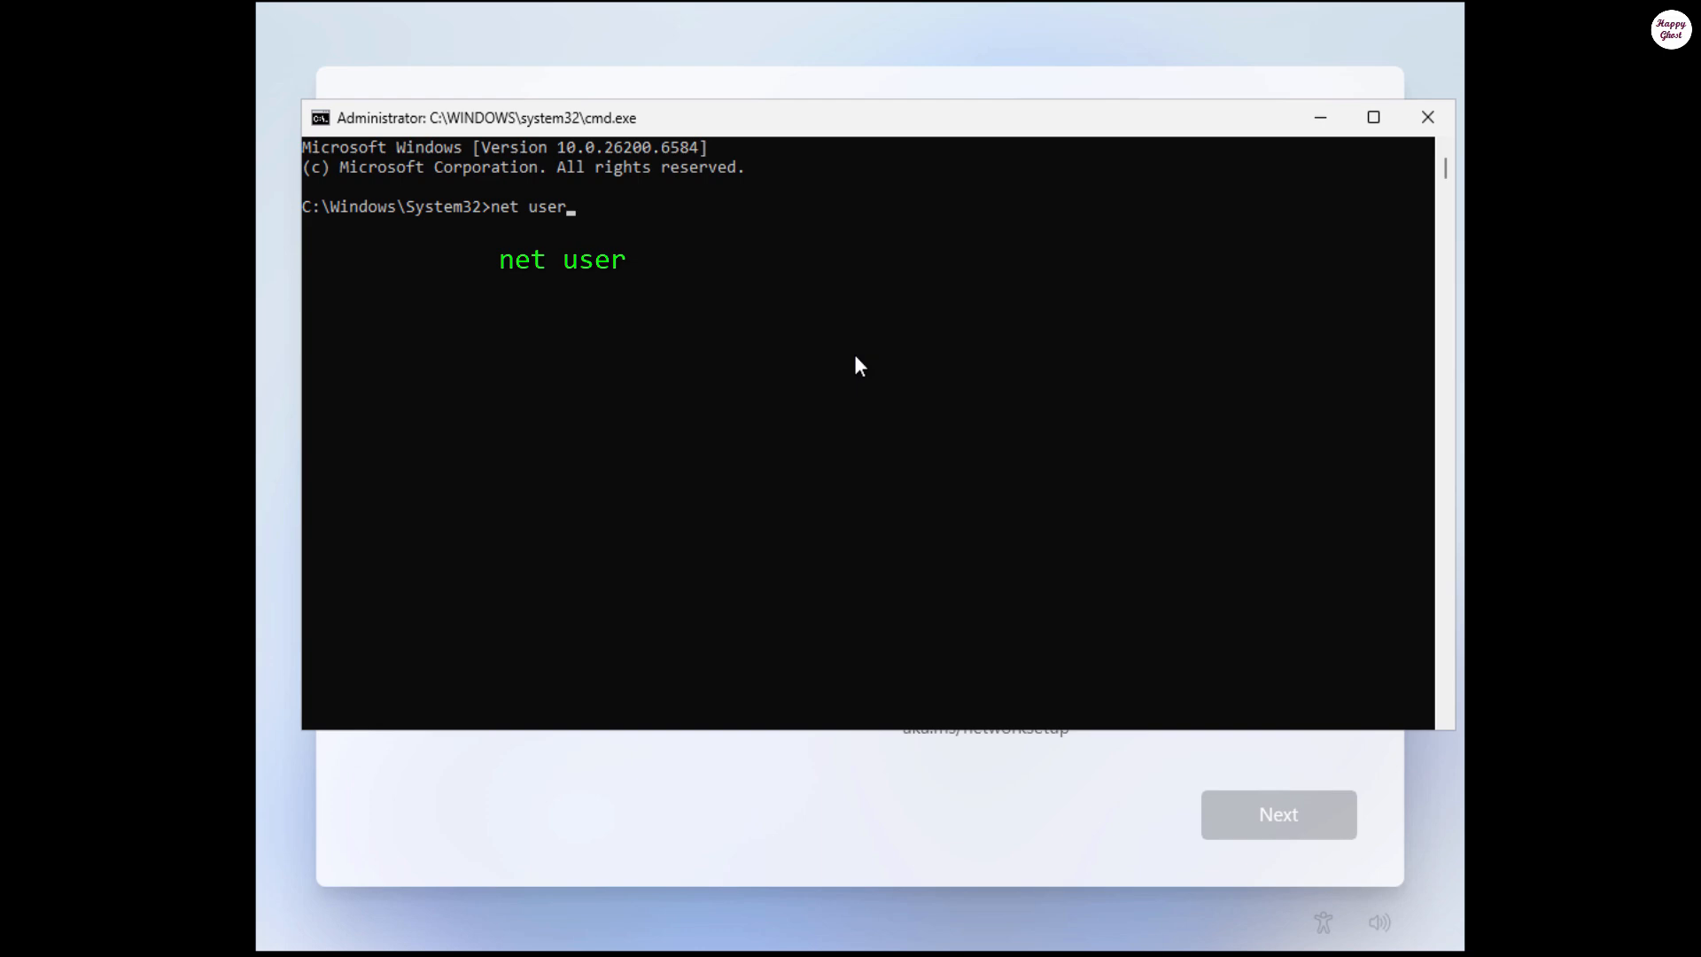
{"action": "key", "text": "Return"}
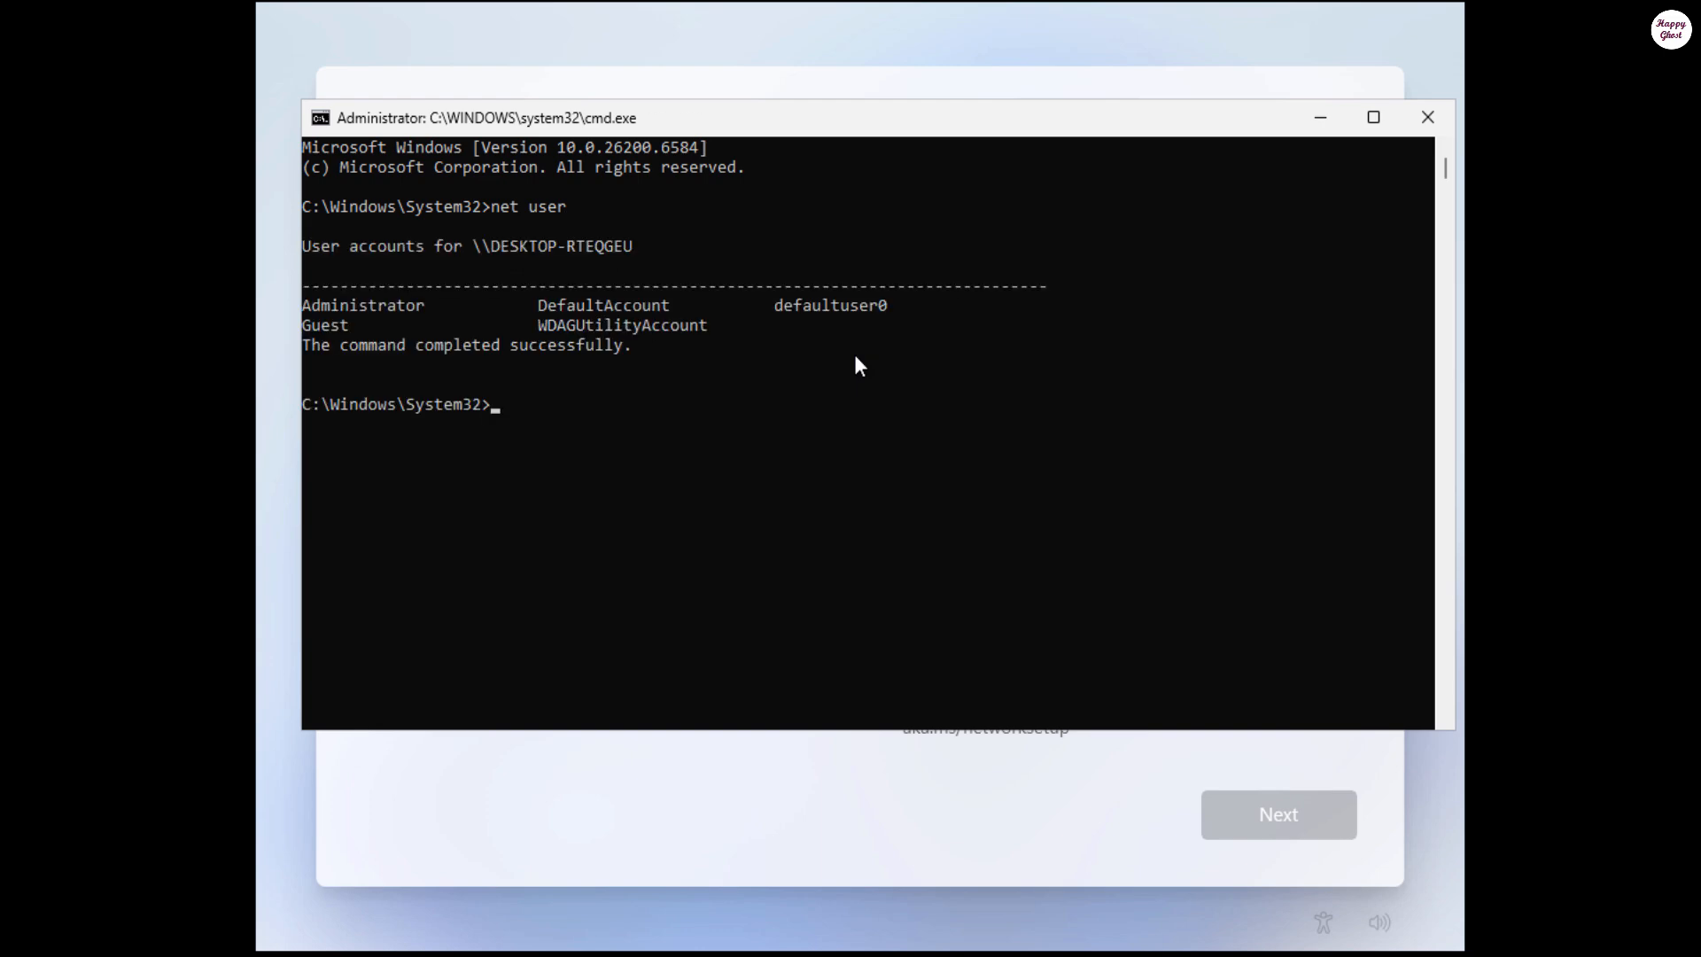
{"action": "type", "text": "n"}
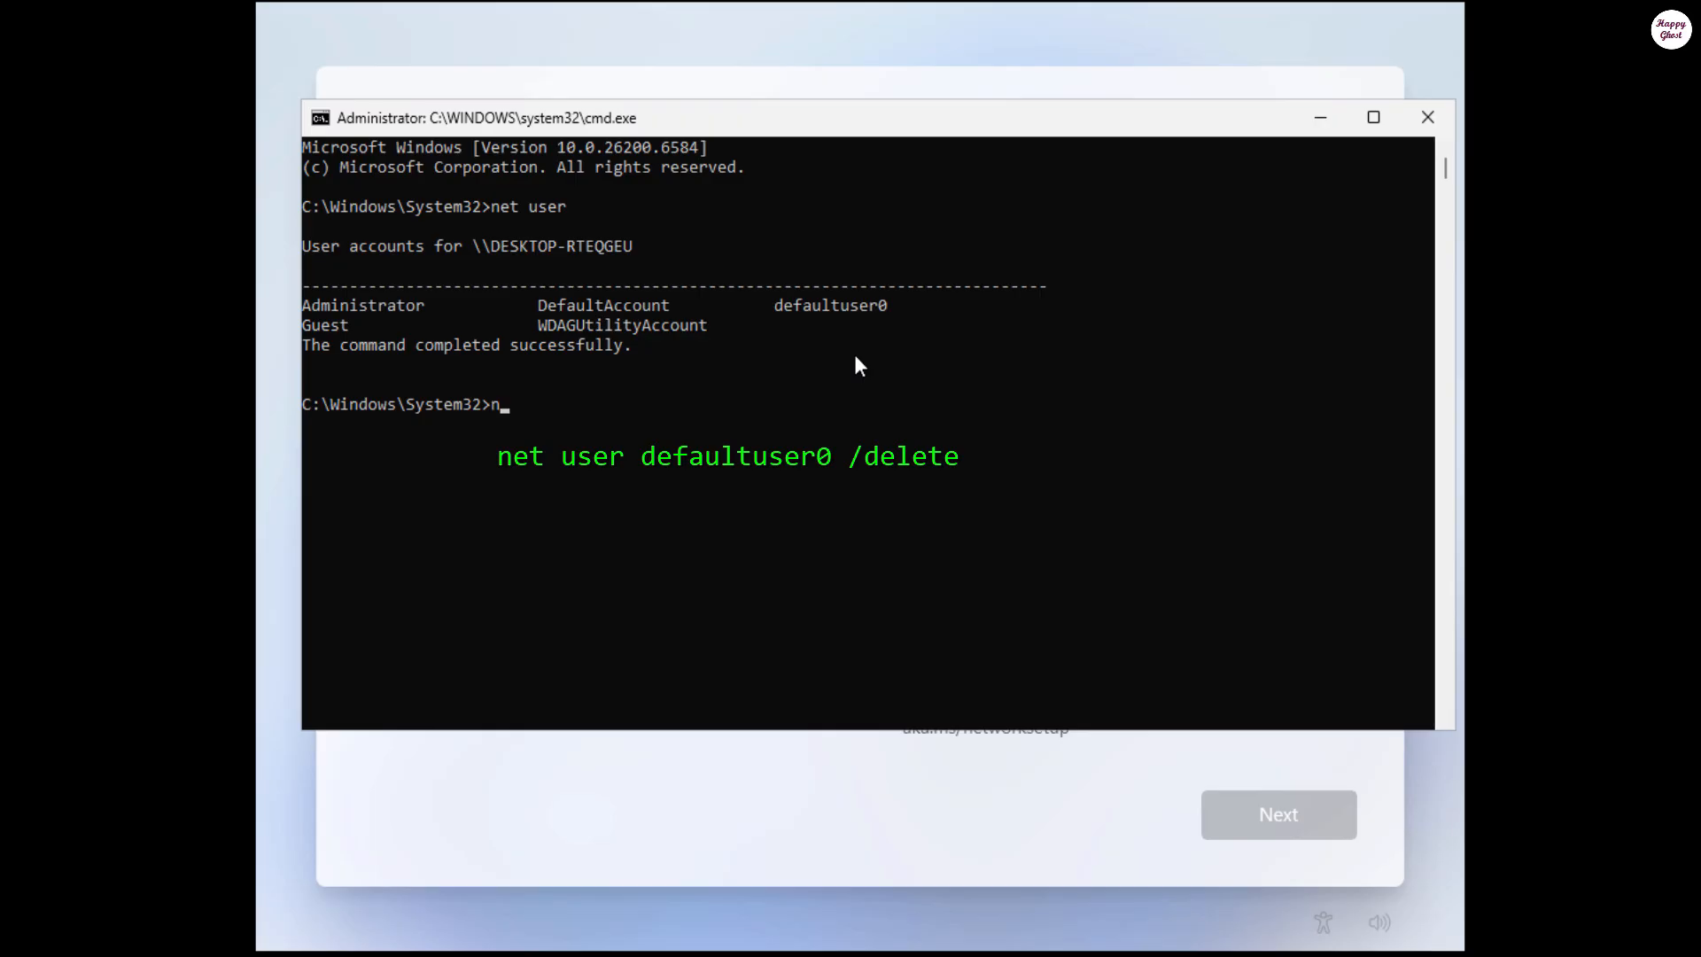
{"action": "type", "text": "et user defaultuser0 "}
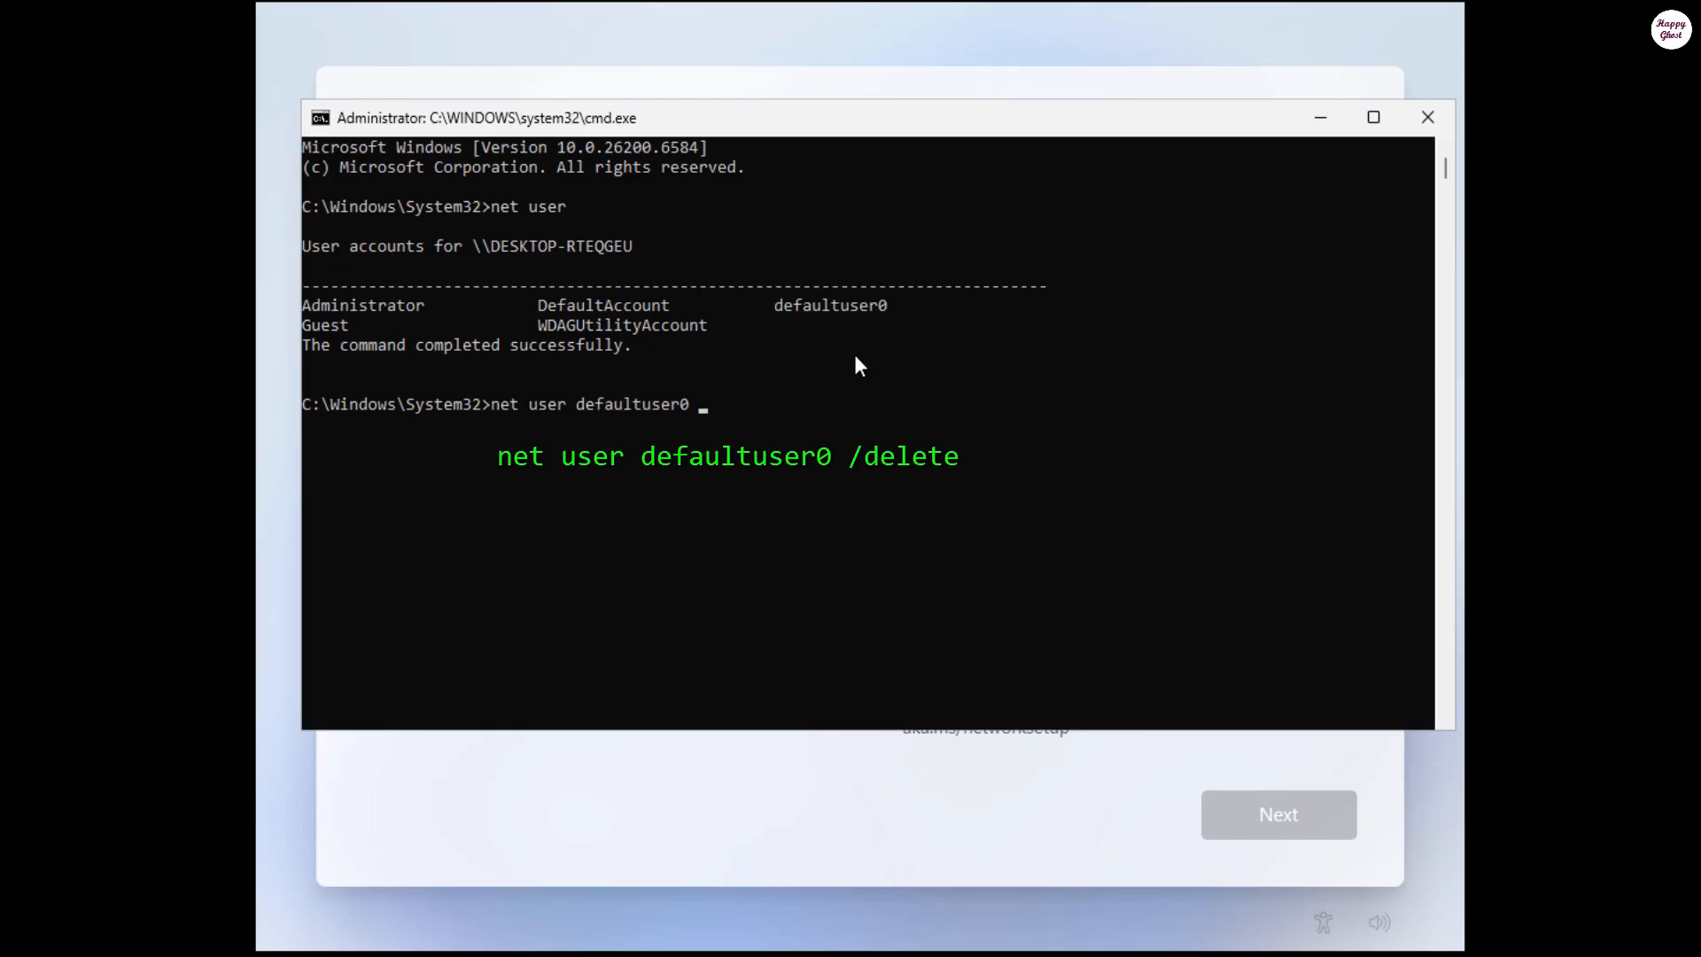
{"action": "type", "text": "/delete"}
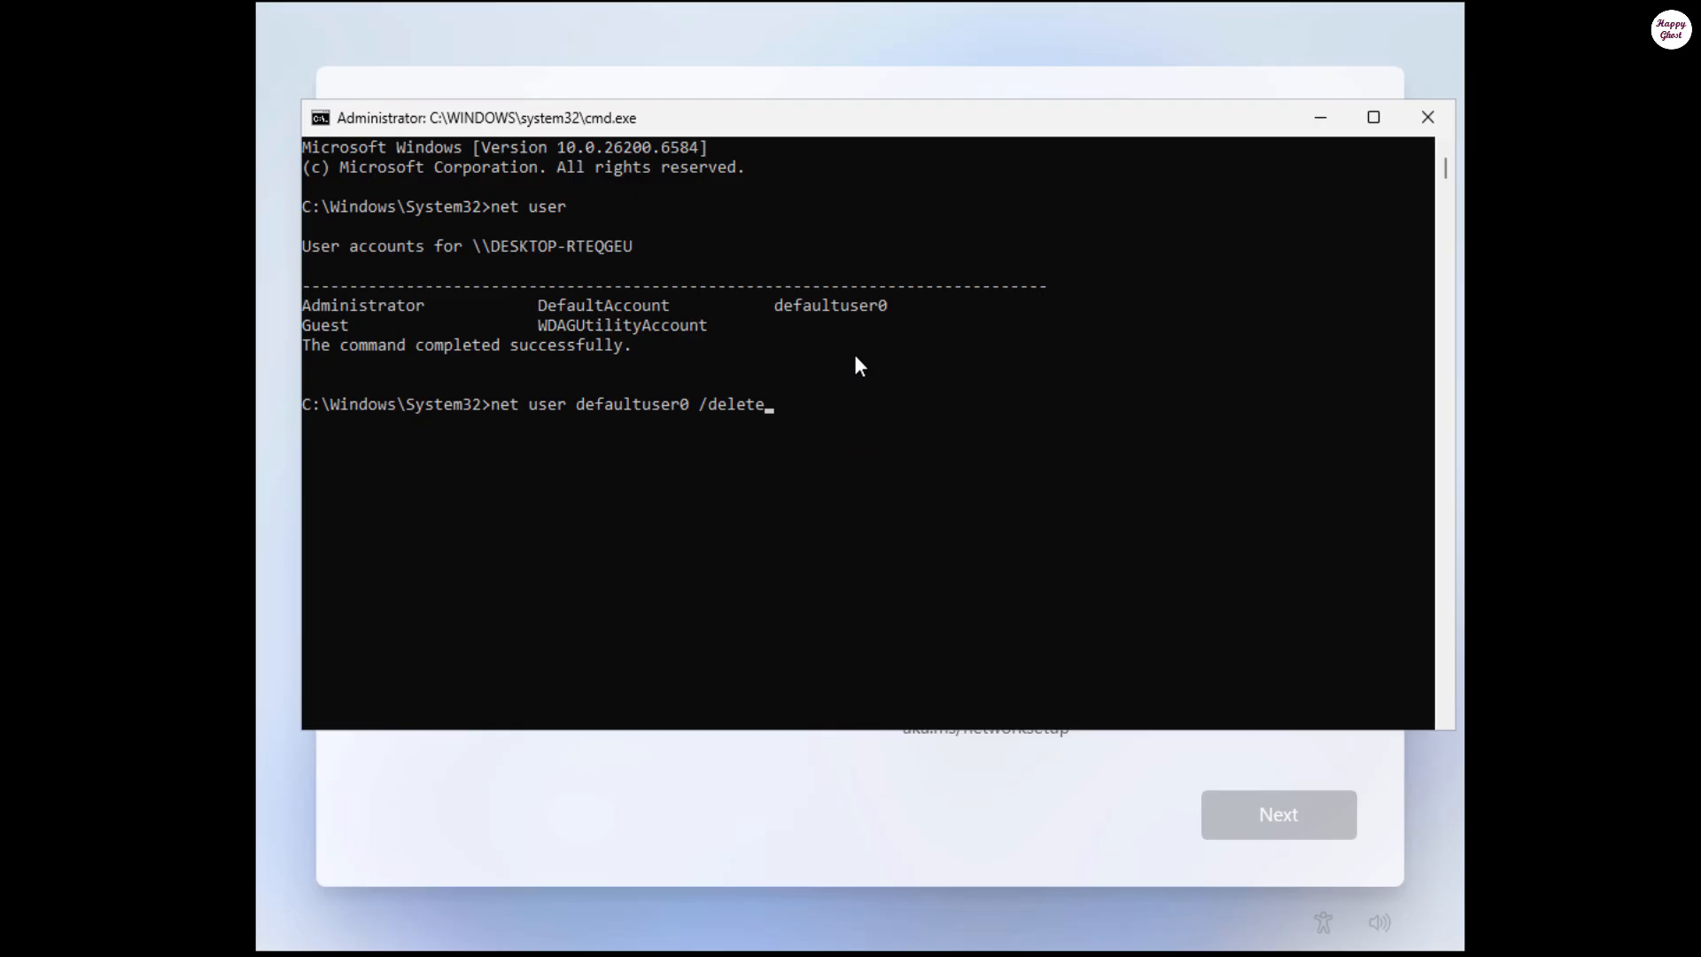
{"action": "key", "text": "Return"}
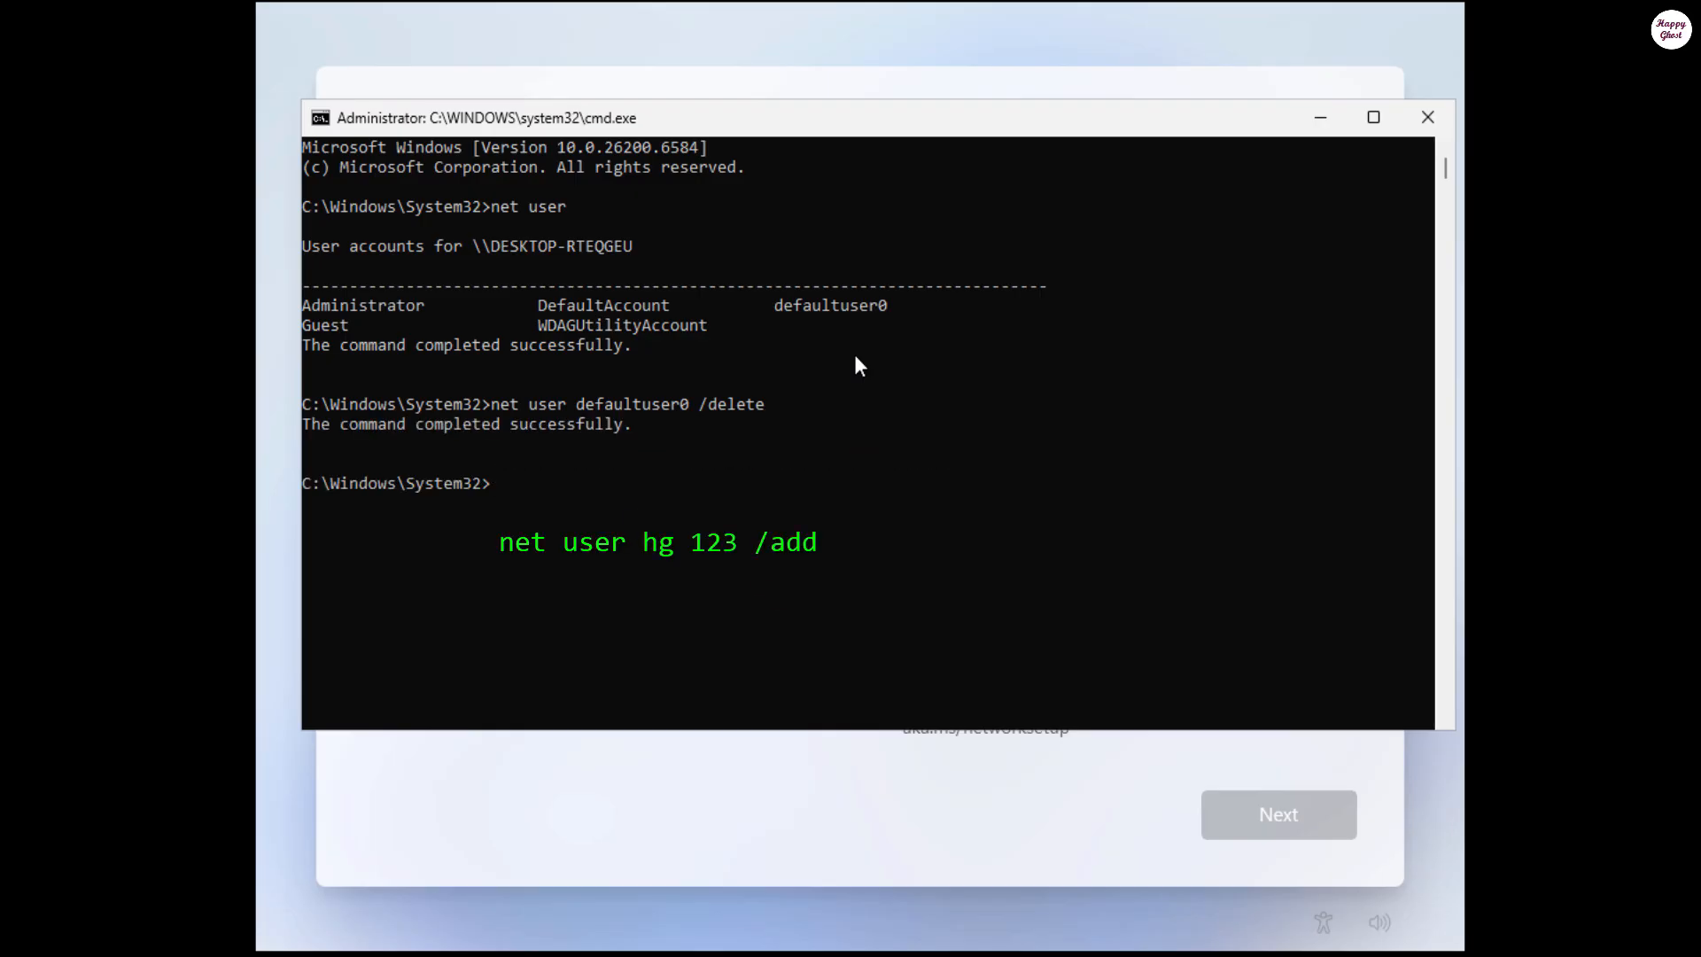
{"action": "type", "text": "net user hg 123 /add"}
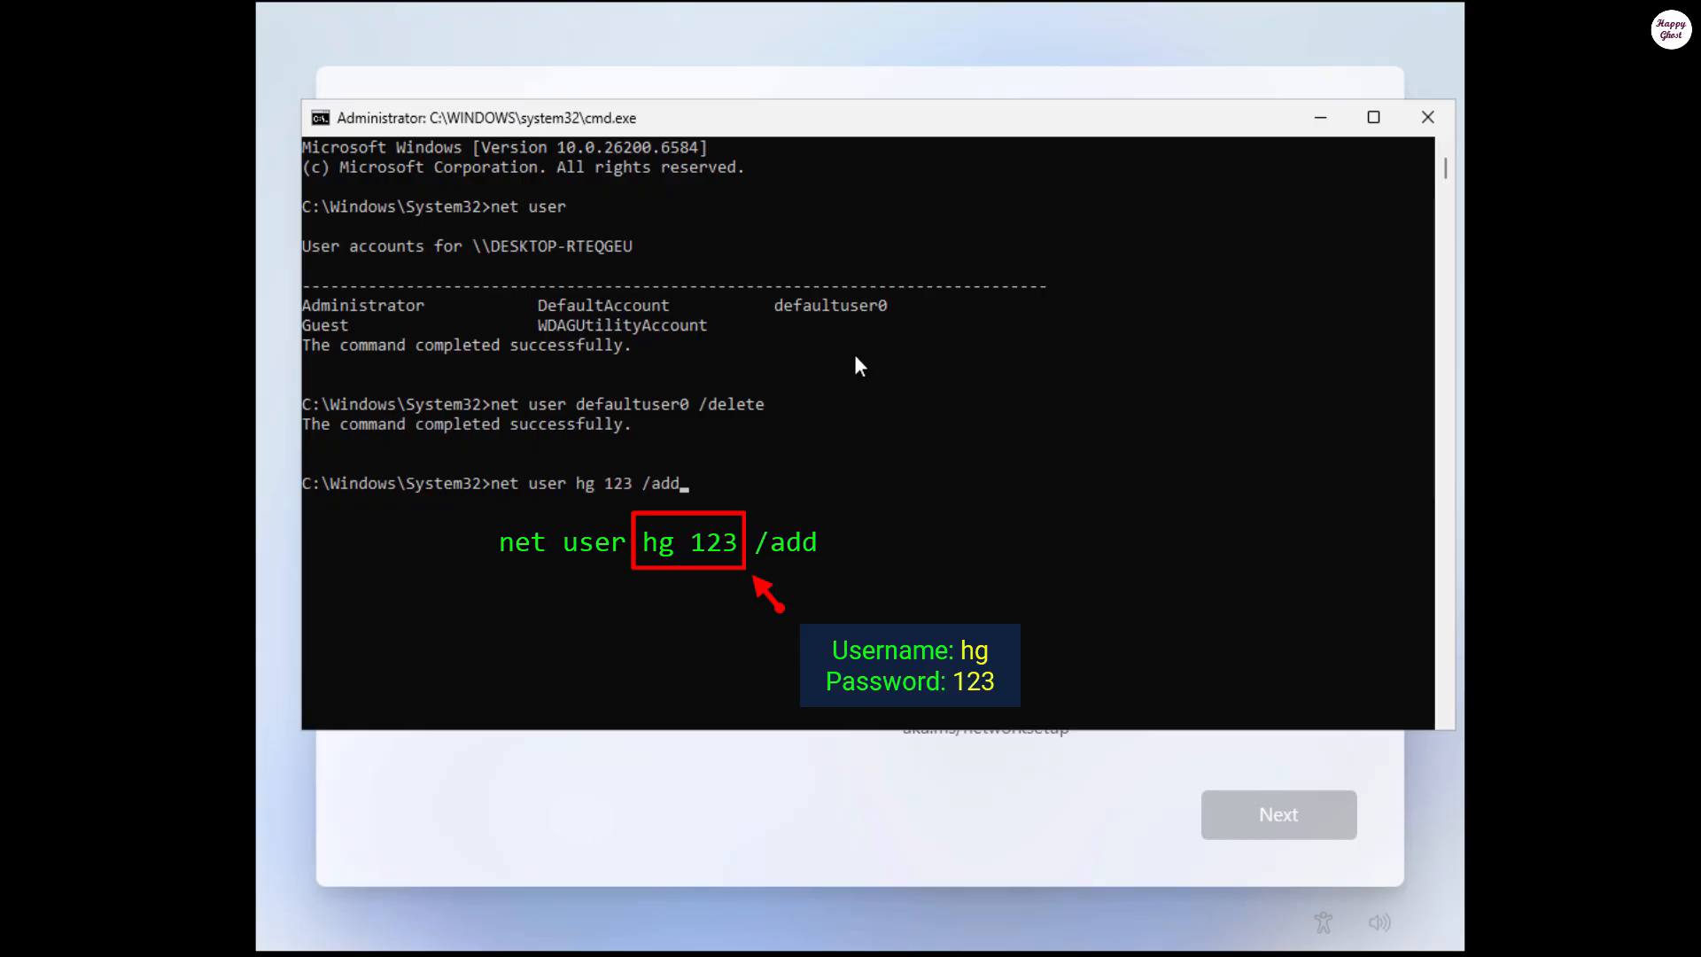
Step: Run the net user /add command to create the new local account with its password
{"action": "key", "text": "Return"}
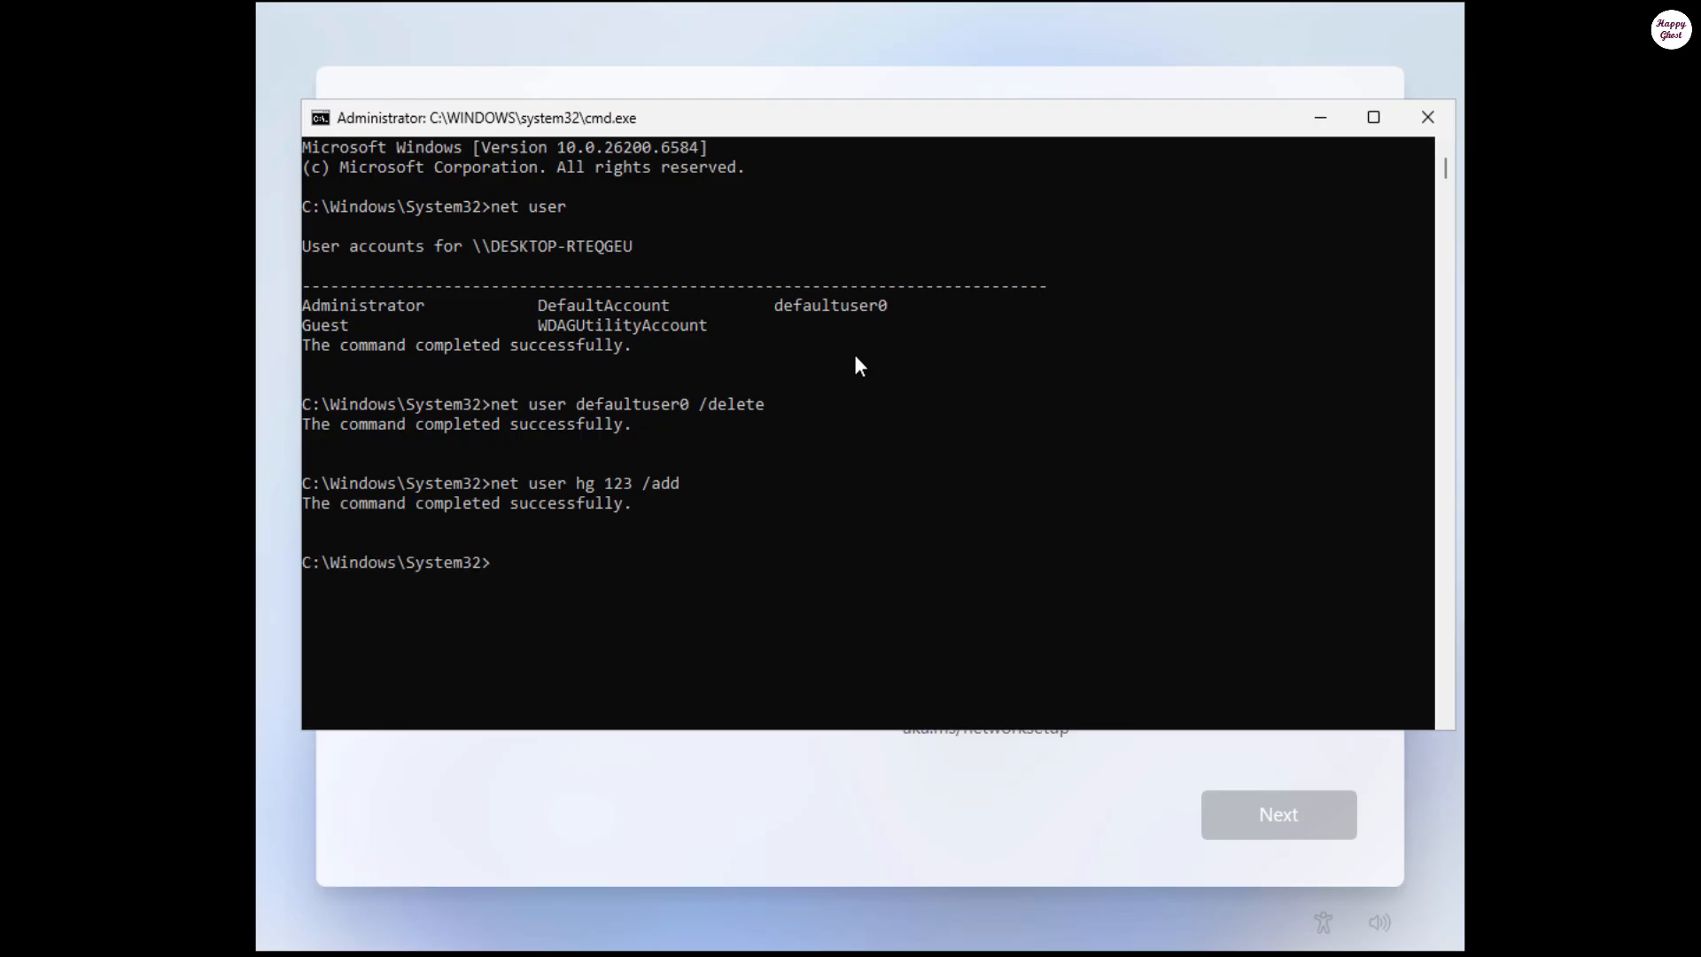
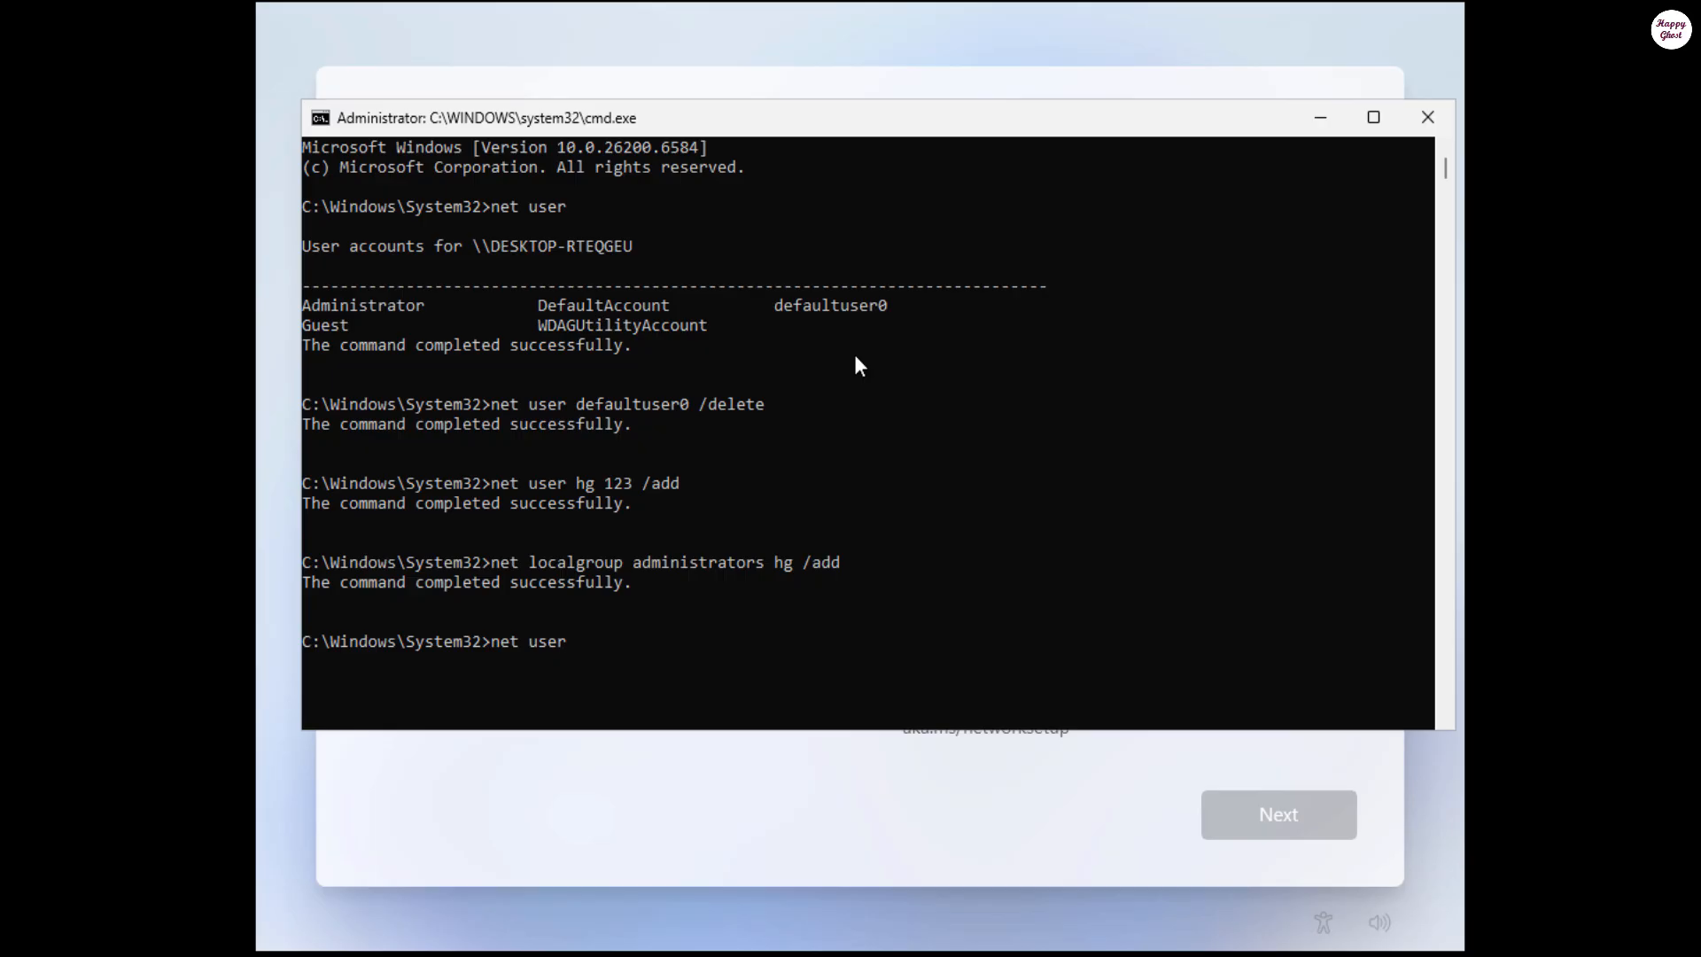
Step: Run net user to confirm the new local account is listed and defaultuser0 is gone
{"action": "key", "text": "Return"}
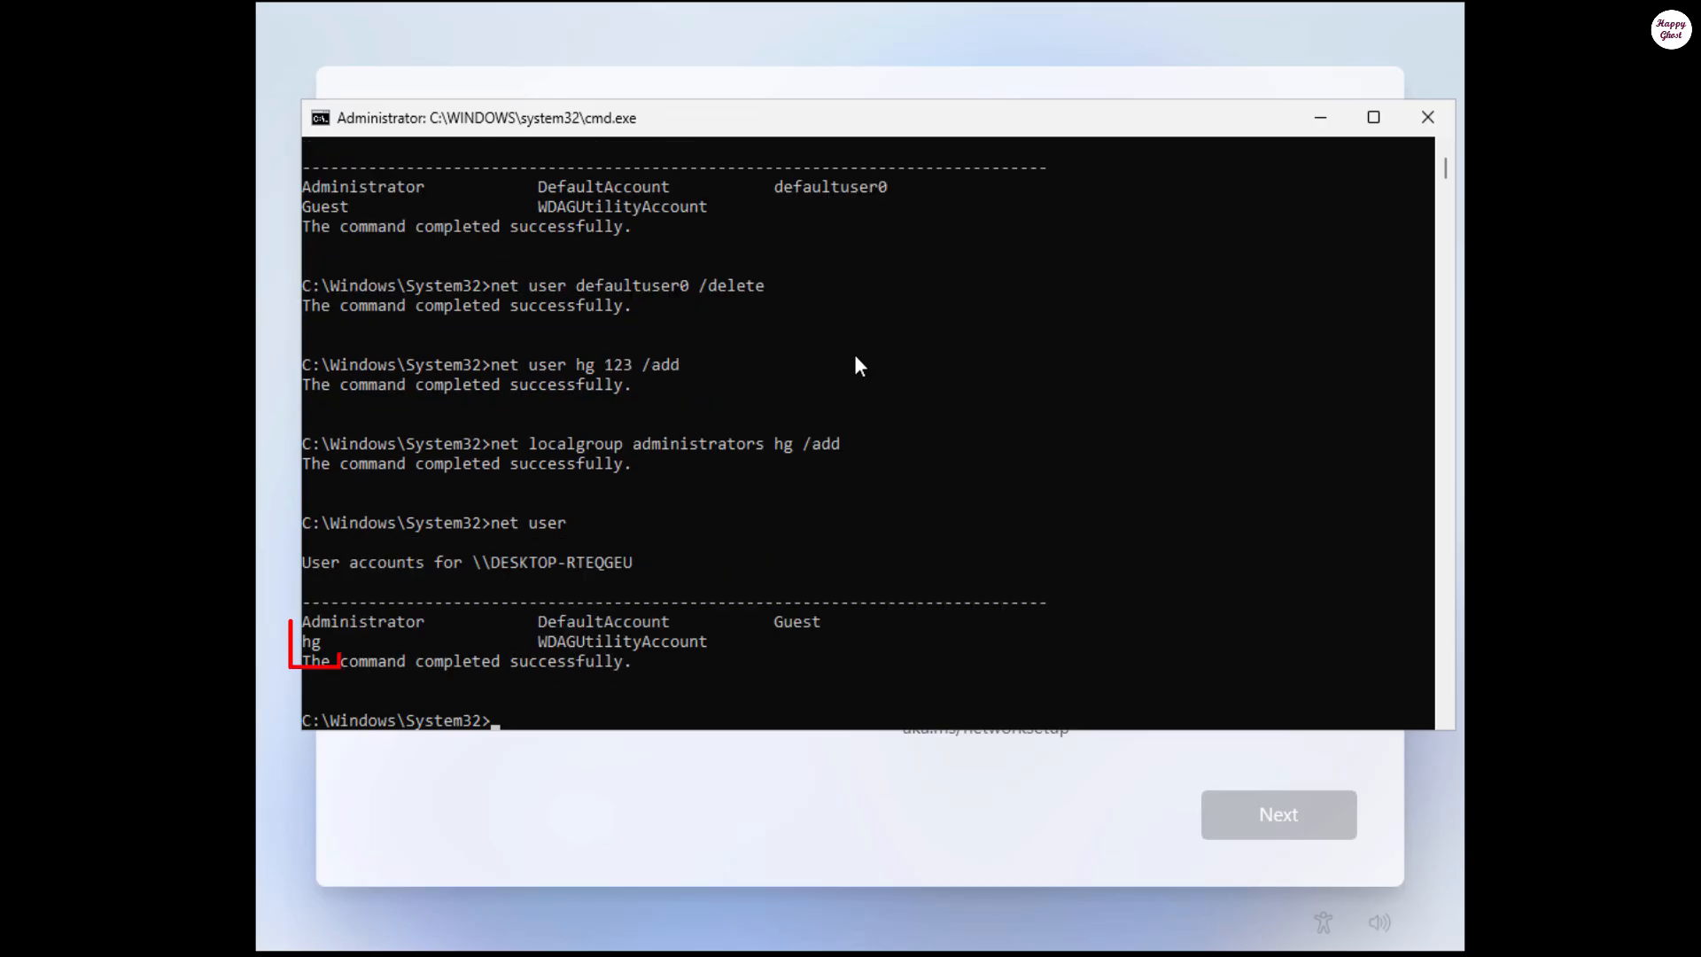
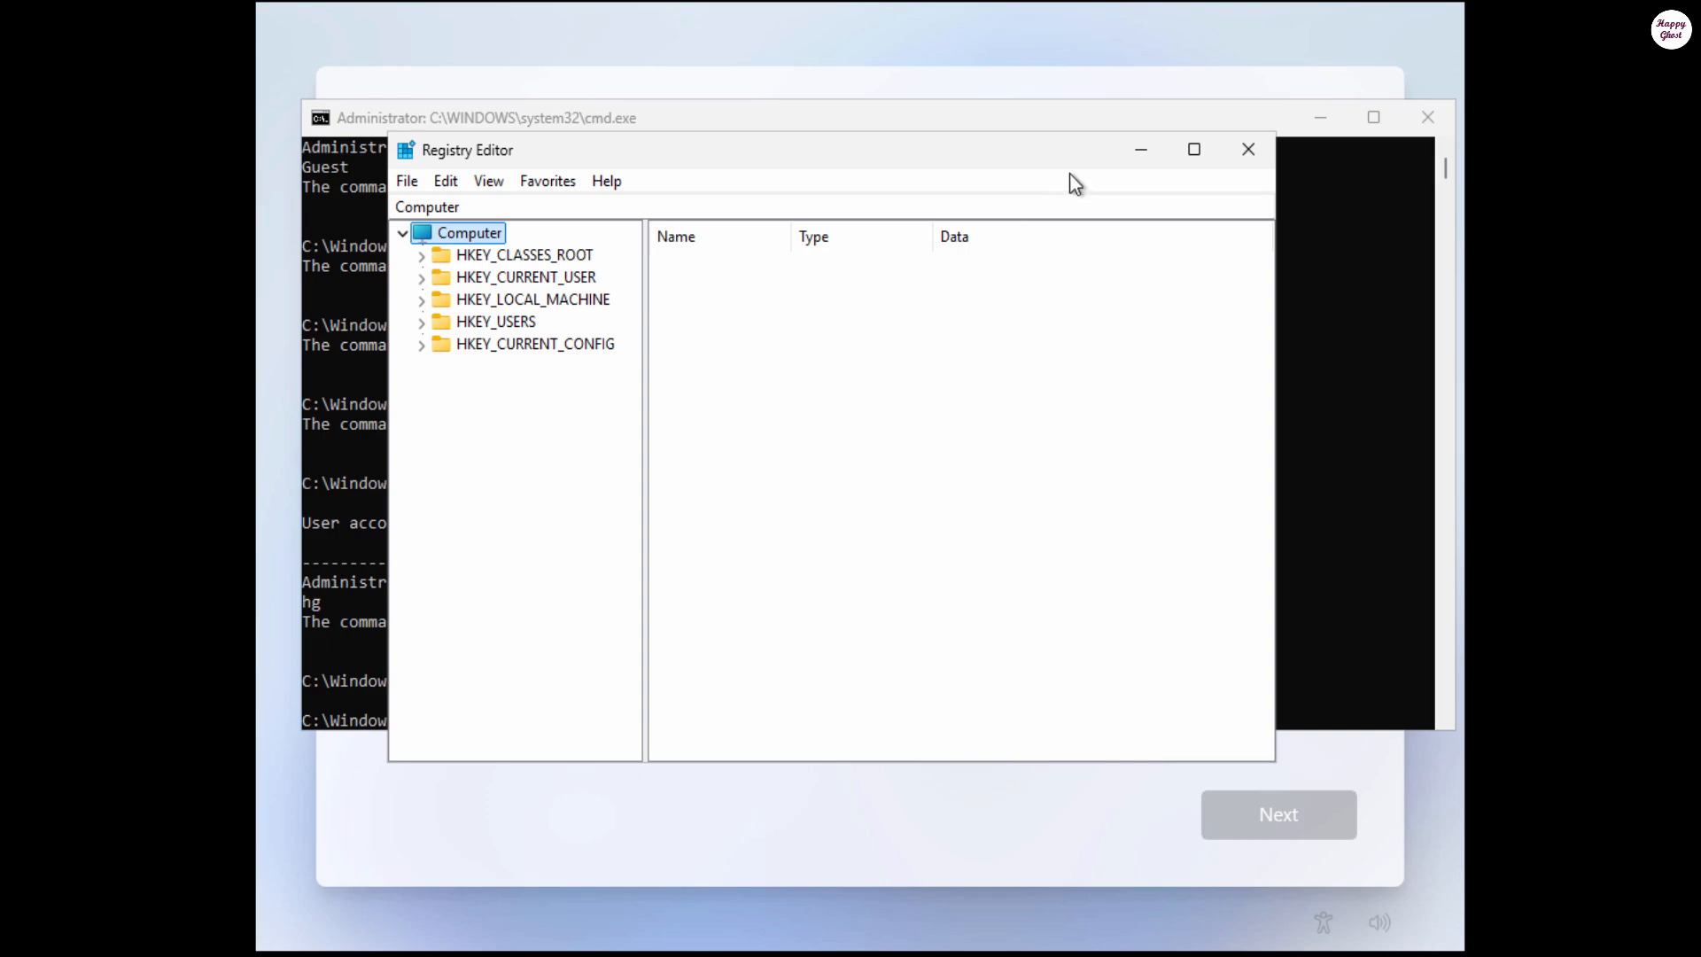
Step: Move and enlarge the Registry Editor window, then widen the key tree pane
{"action": "left_click_drag", "start_coordinate": [976, 160], "coordinate": [894, 77]}
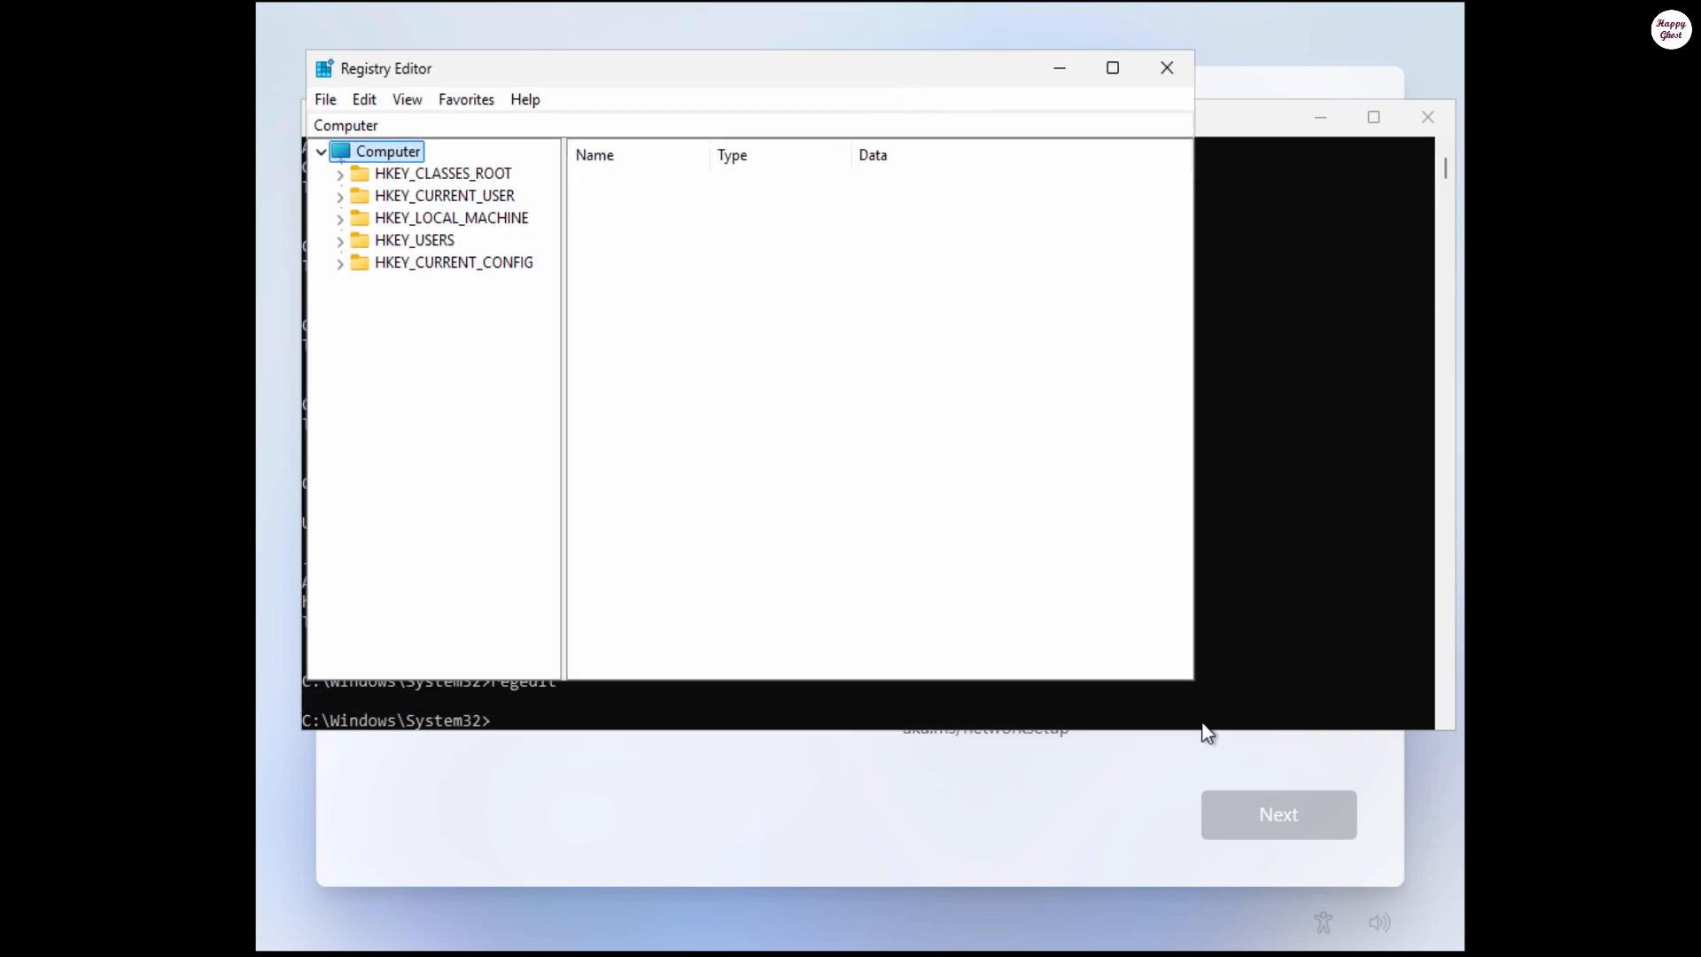
{"action": "left_click_drag", "start_coordinate": [1192, 681], "coordinate": [1445, 740]}
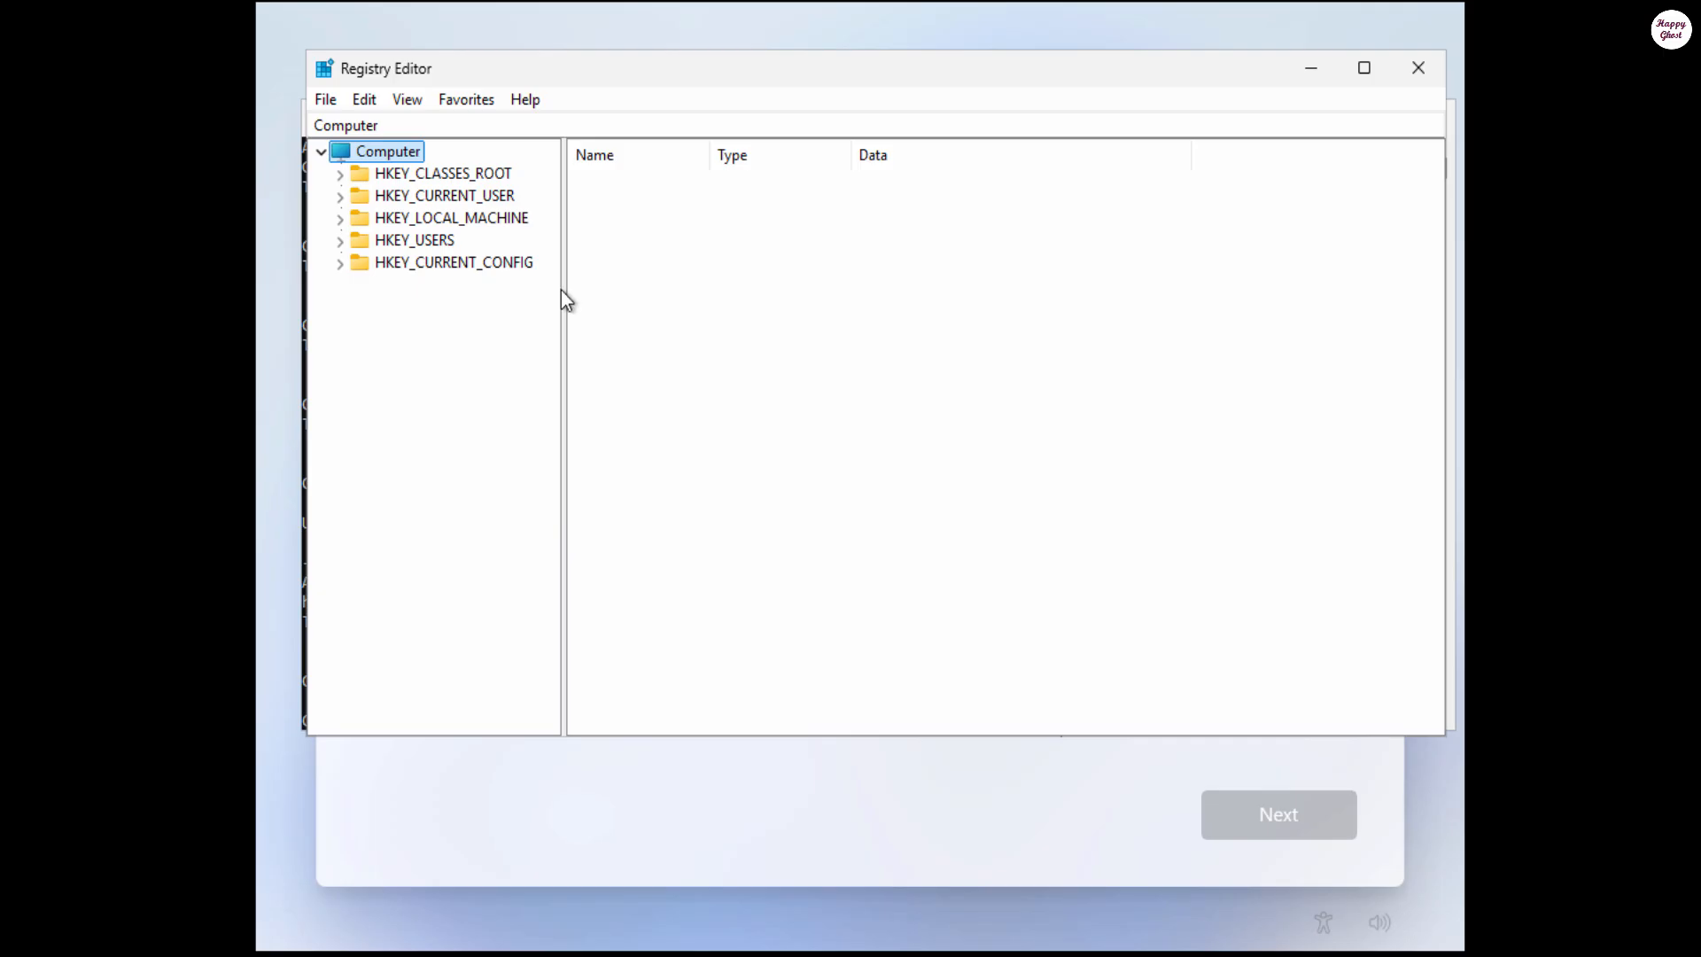
{"action": "left_click_drag", "start_coordinate": [562, 292], "coordinate": [634, 314]}
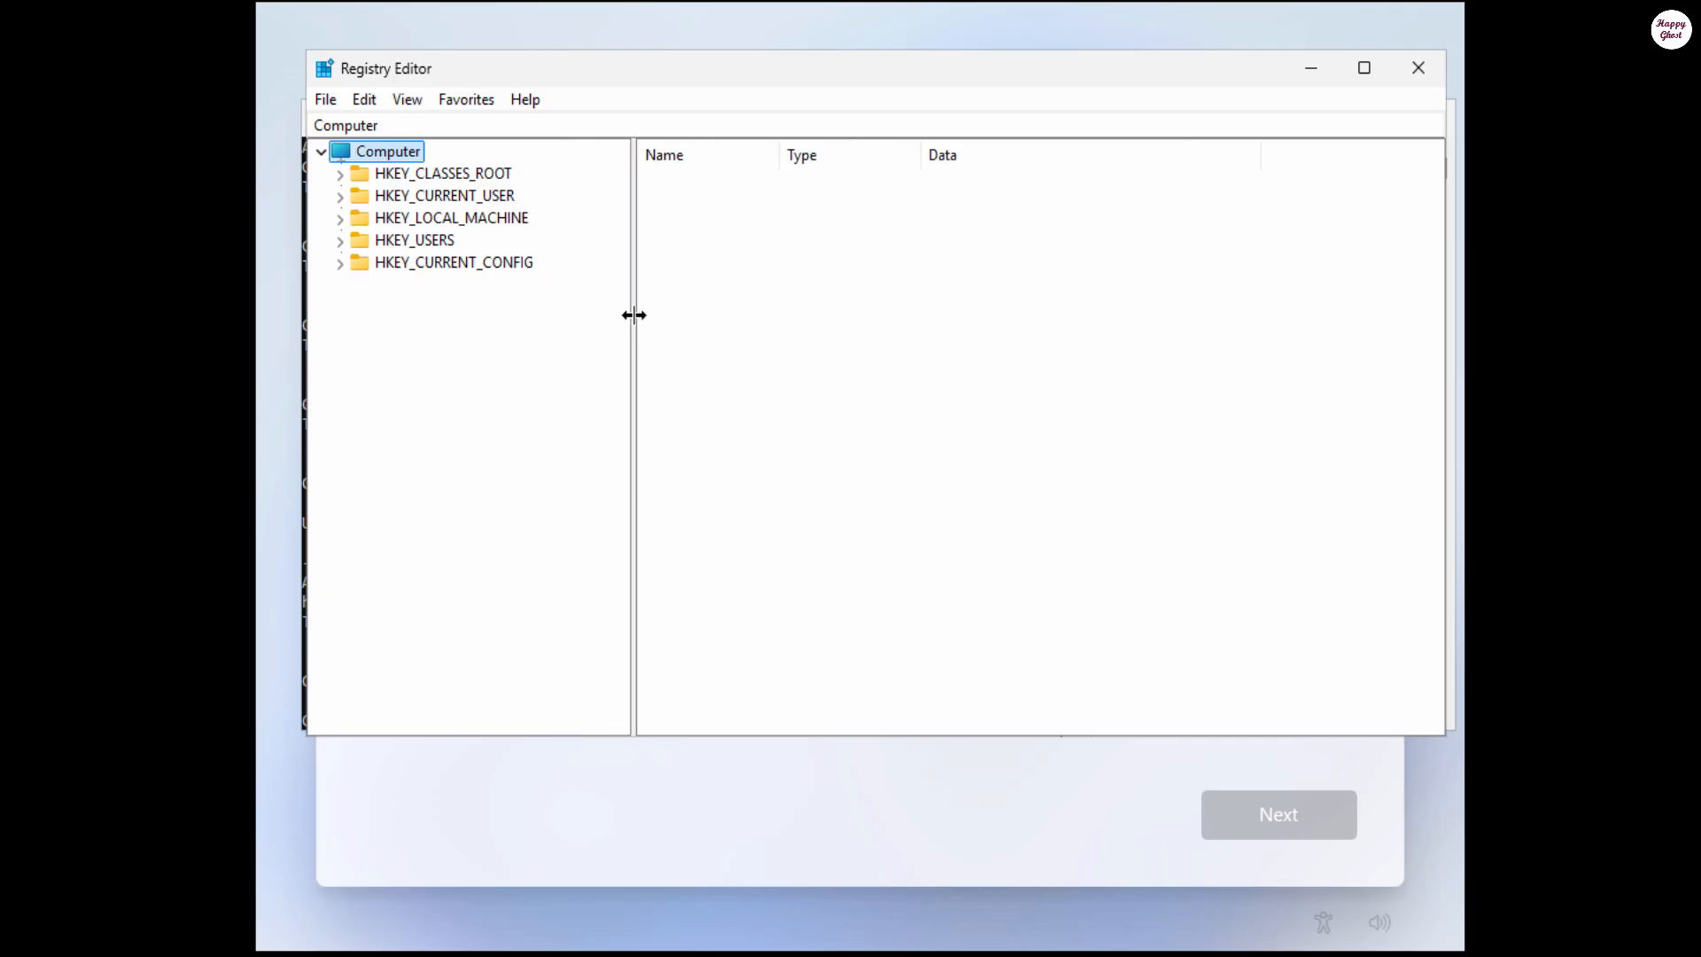
Step: Expand HKEY_LOCAL_MACHINE, SOFTWARE and Microsoft in the registry tree
{"action": "left_click", "coordinate": [340, 218]}
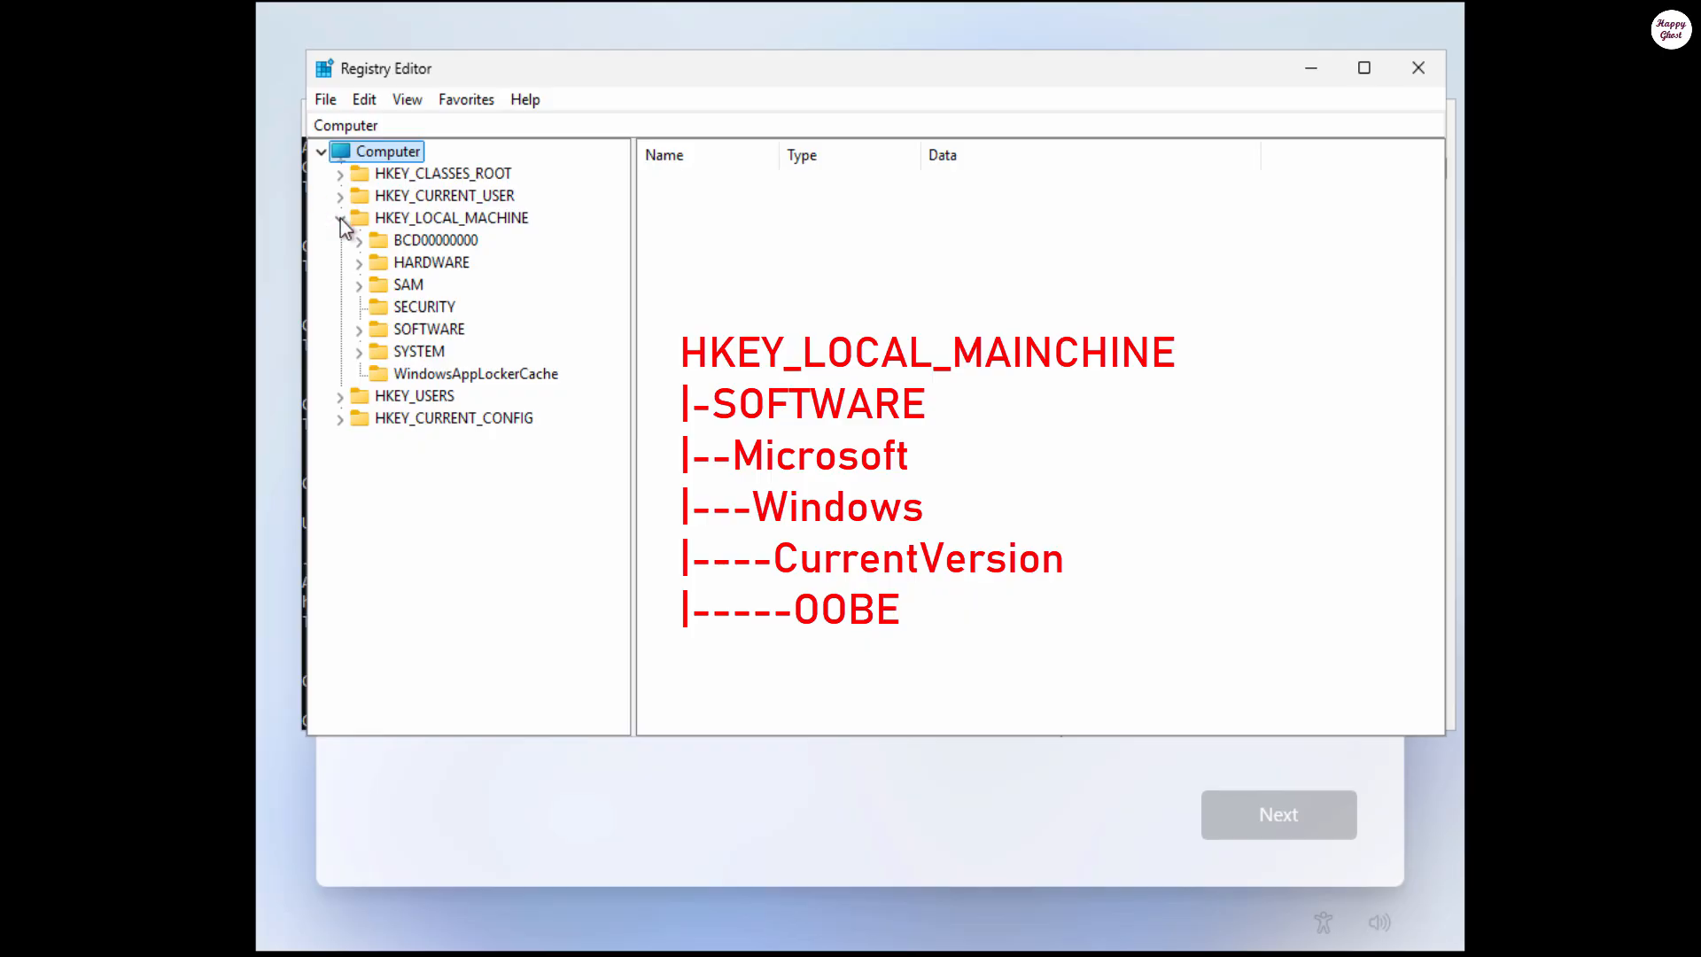
{"action": "left_click", "coordinate": [355, 334]}
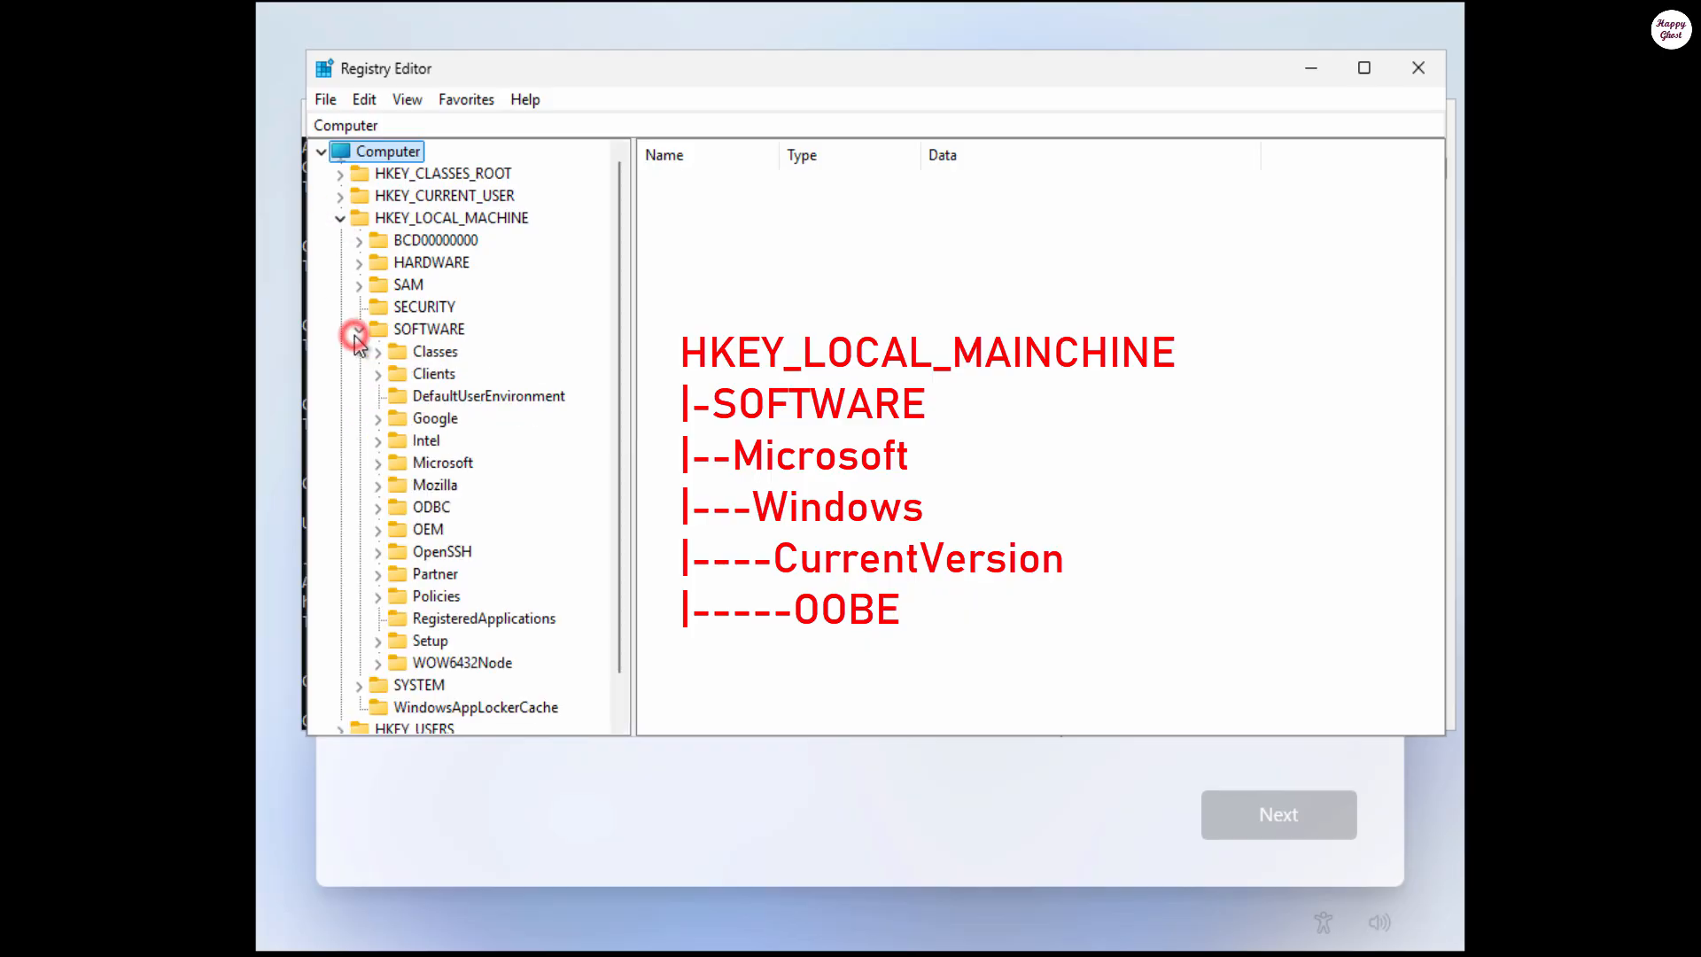
{"action": "left_click", "coordinate": [377, 463]}
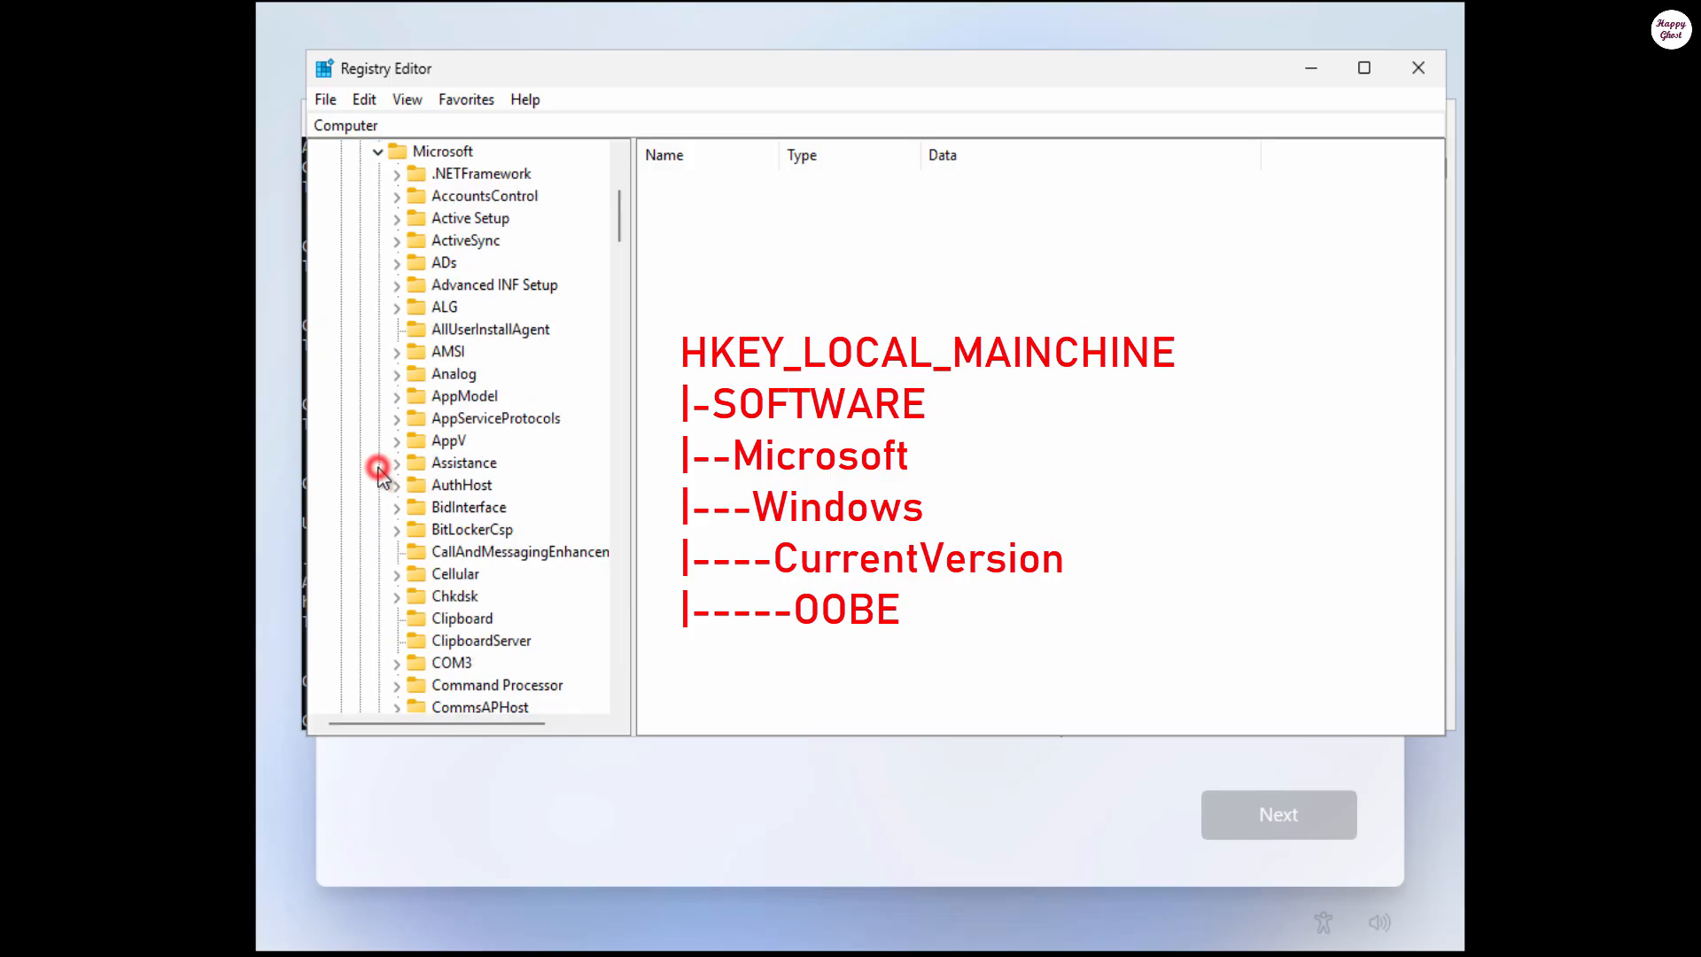
{"action": "left_click_drag", "start_coordinate": [618, 227], "coordinate": [609, 535]}
{"action": "scroll", "coordinate": [615, 611], "scroll_direction": "down", "scroll_amount": 4}
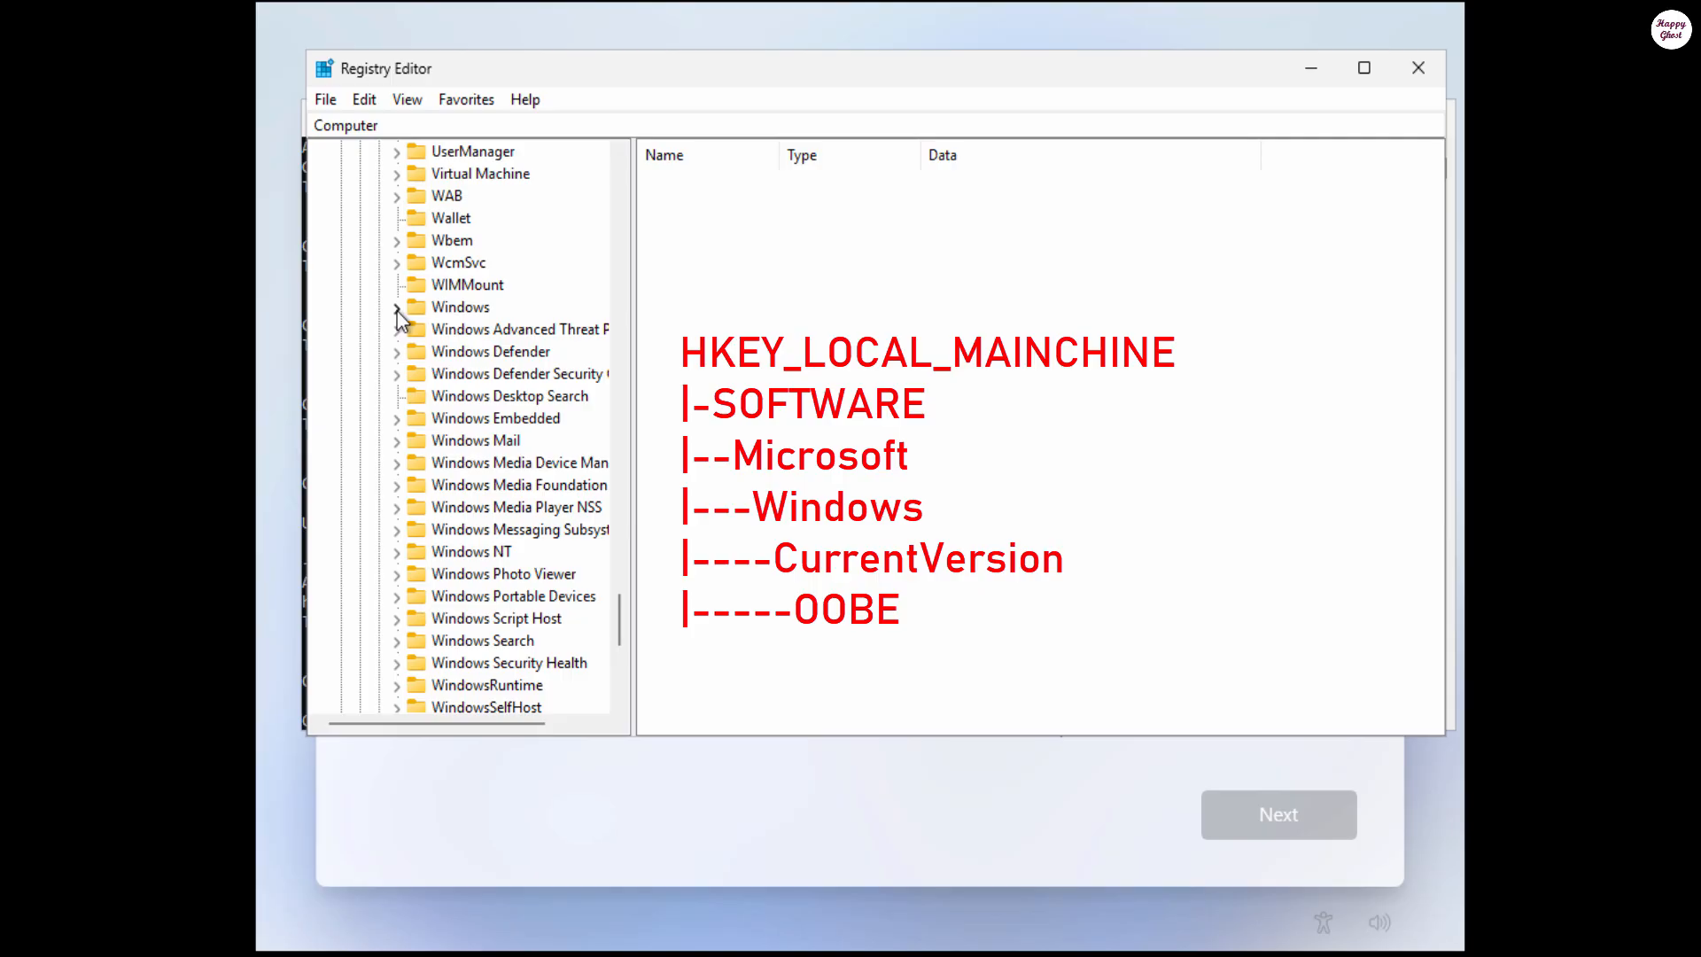
Step: Expand Windows and CurrentVersion, then select the OOBE key to list its values
{"action": "left_click", "coordinate": [397, 307]}
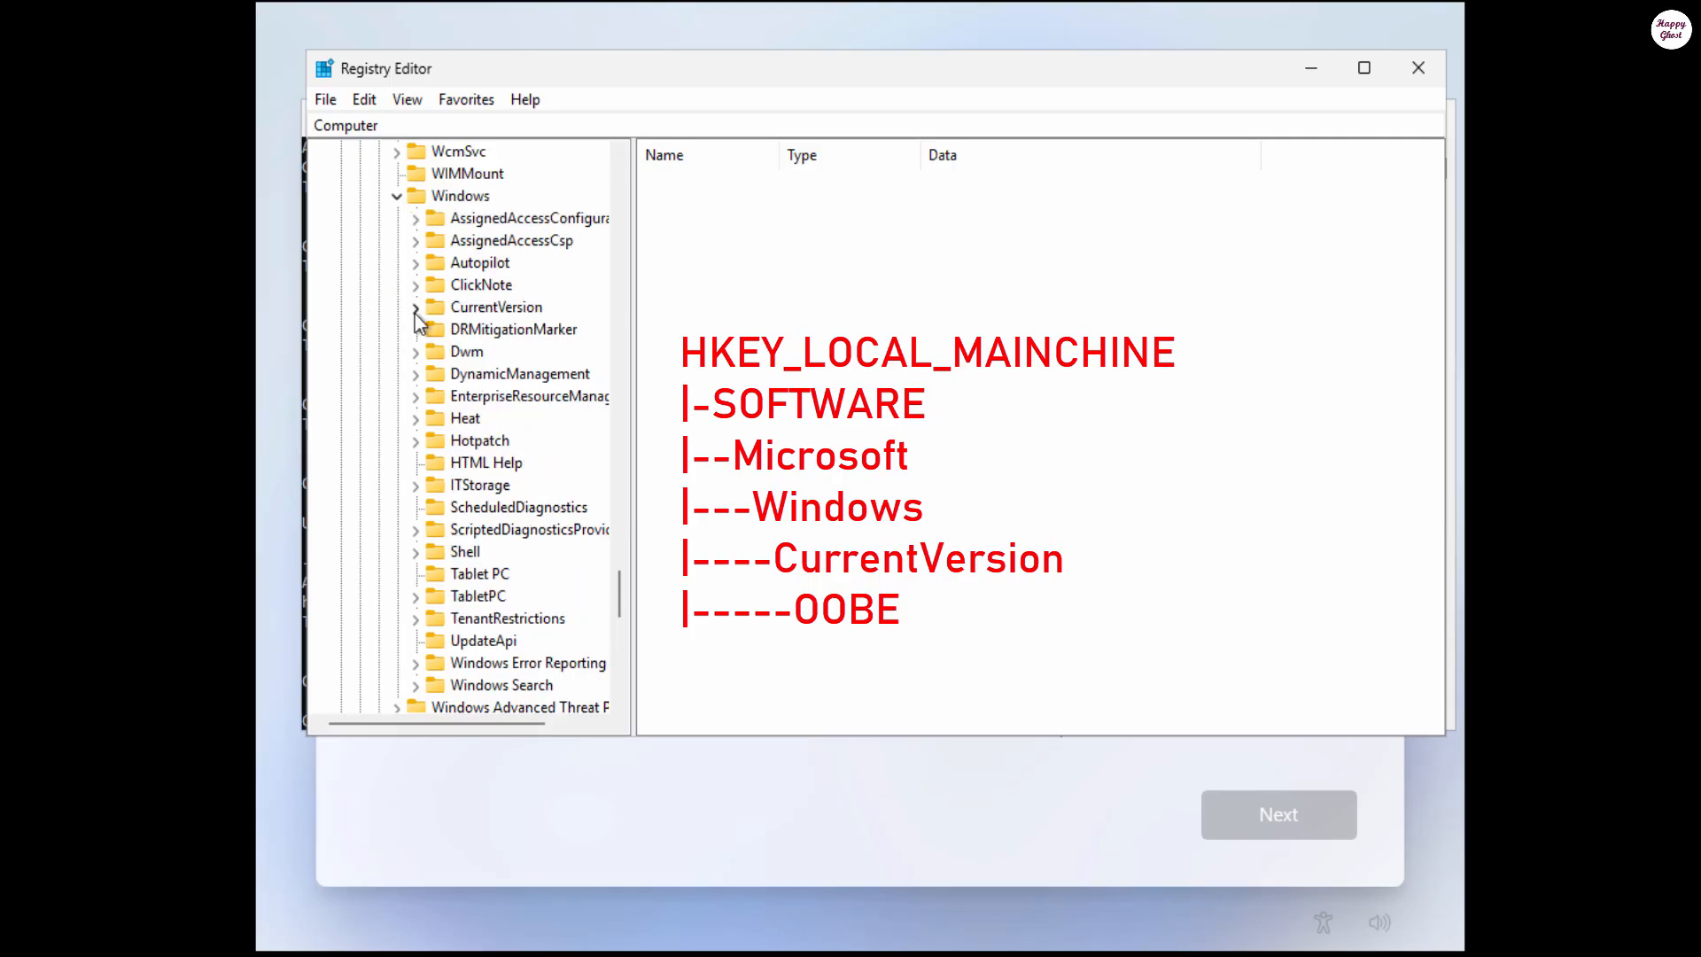
{"action": "left_click", "coordinate": [415, 308]}
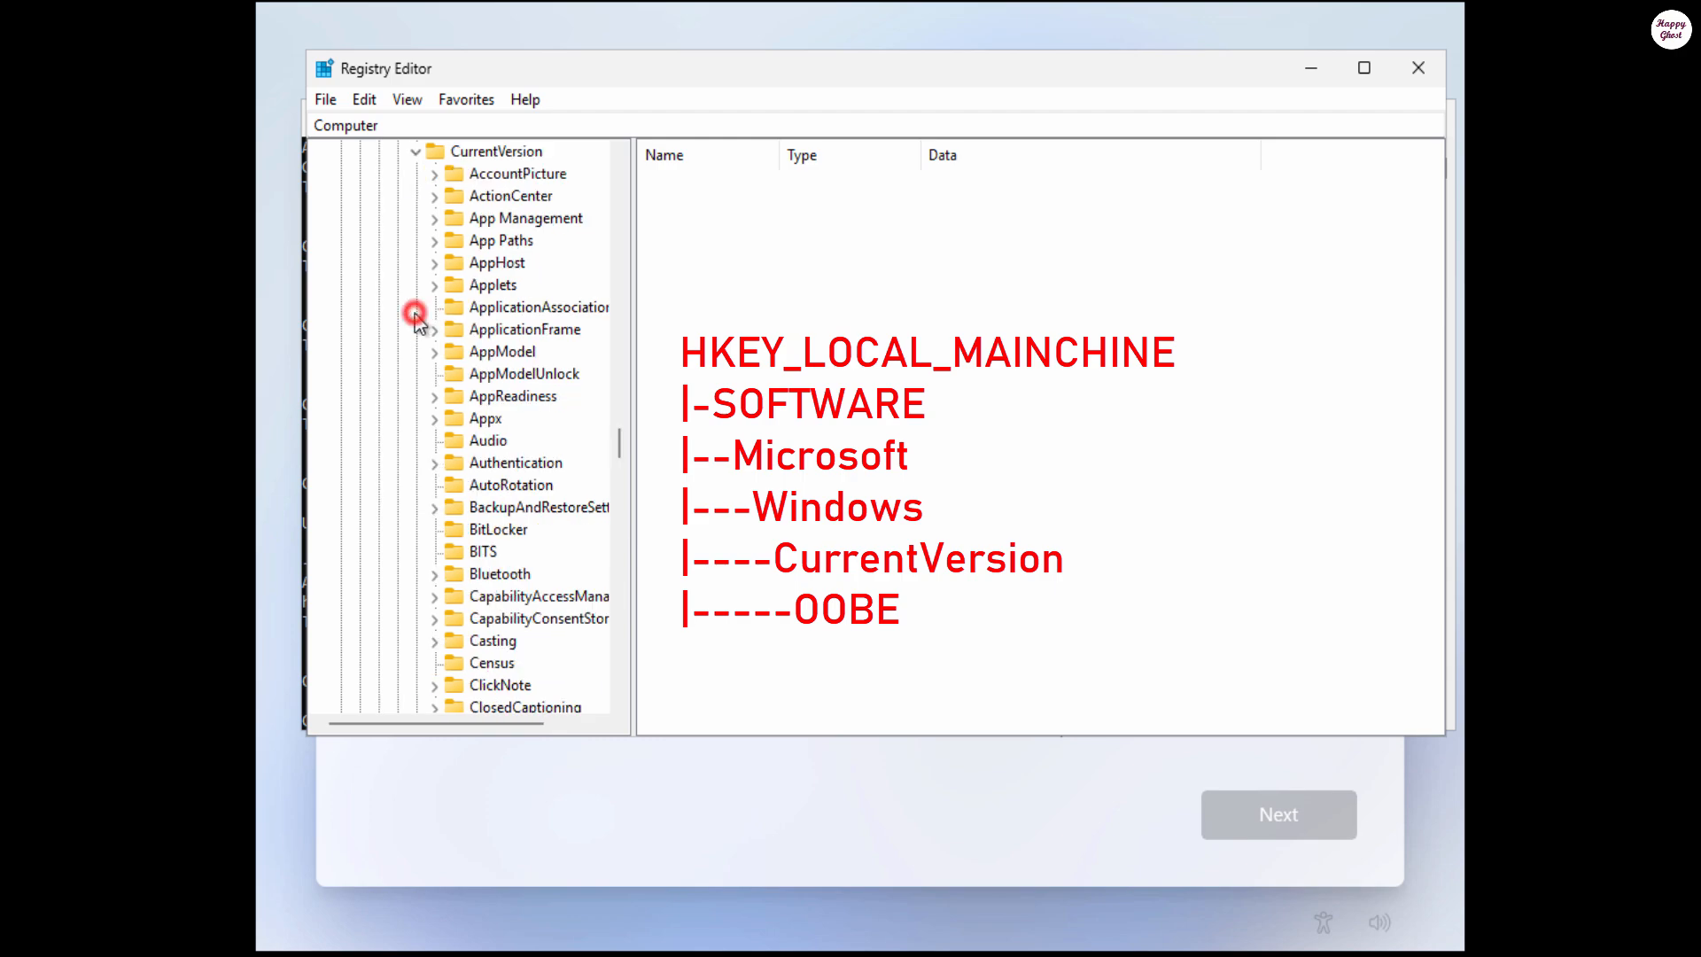
{"action": "scroll", "coordinate": [618, 493], "scroll_direction": "down", "scroll_amount": 15}
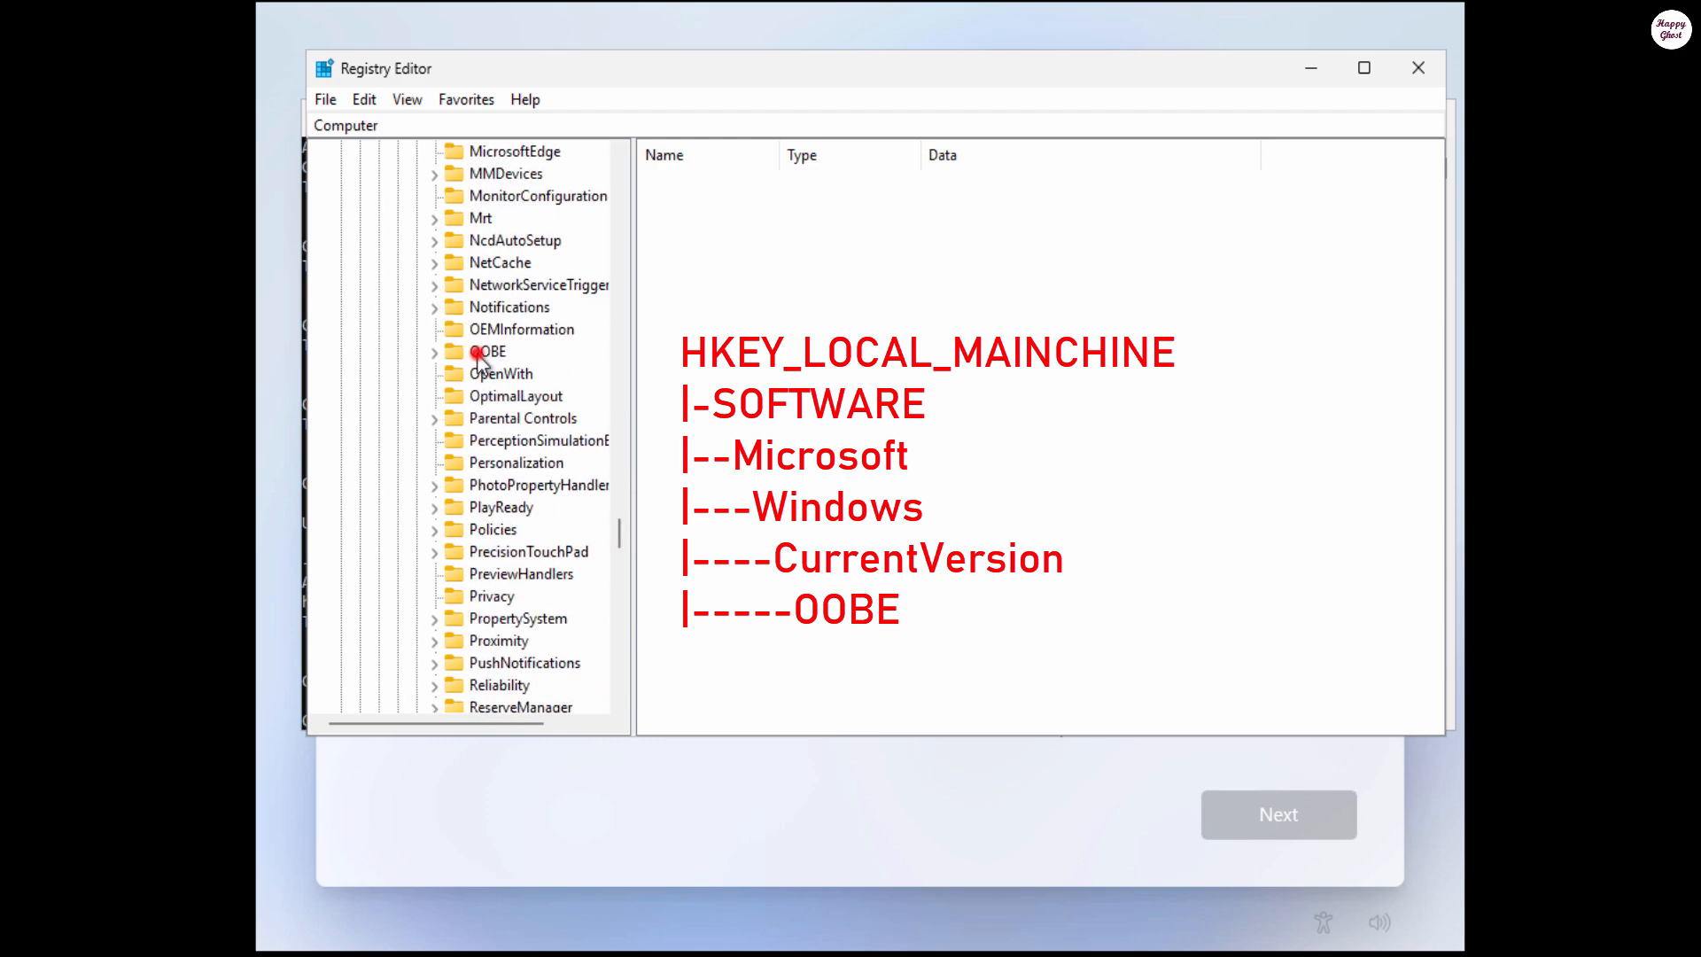
{"action": "left_click", "coordinate": [483, 351]}
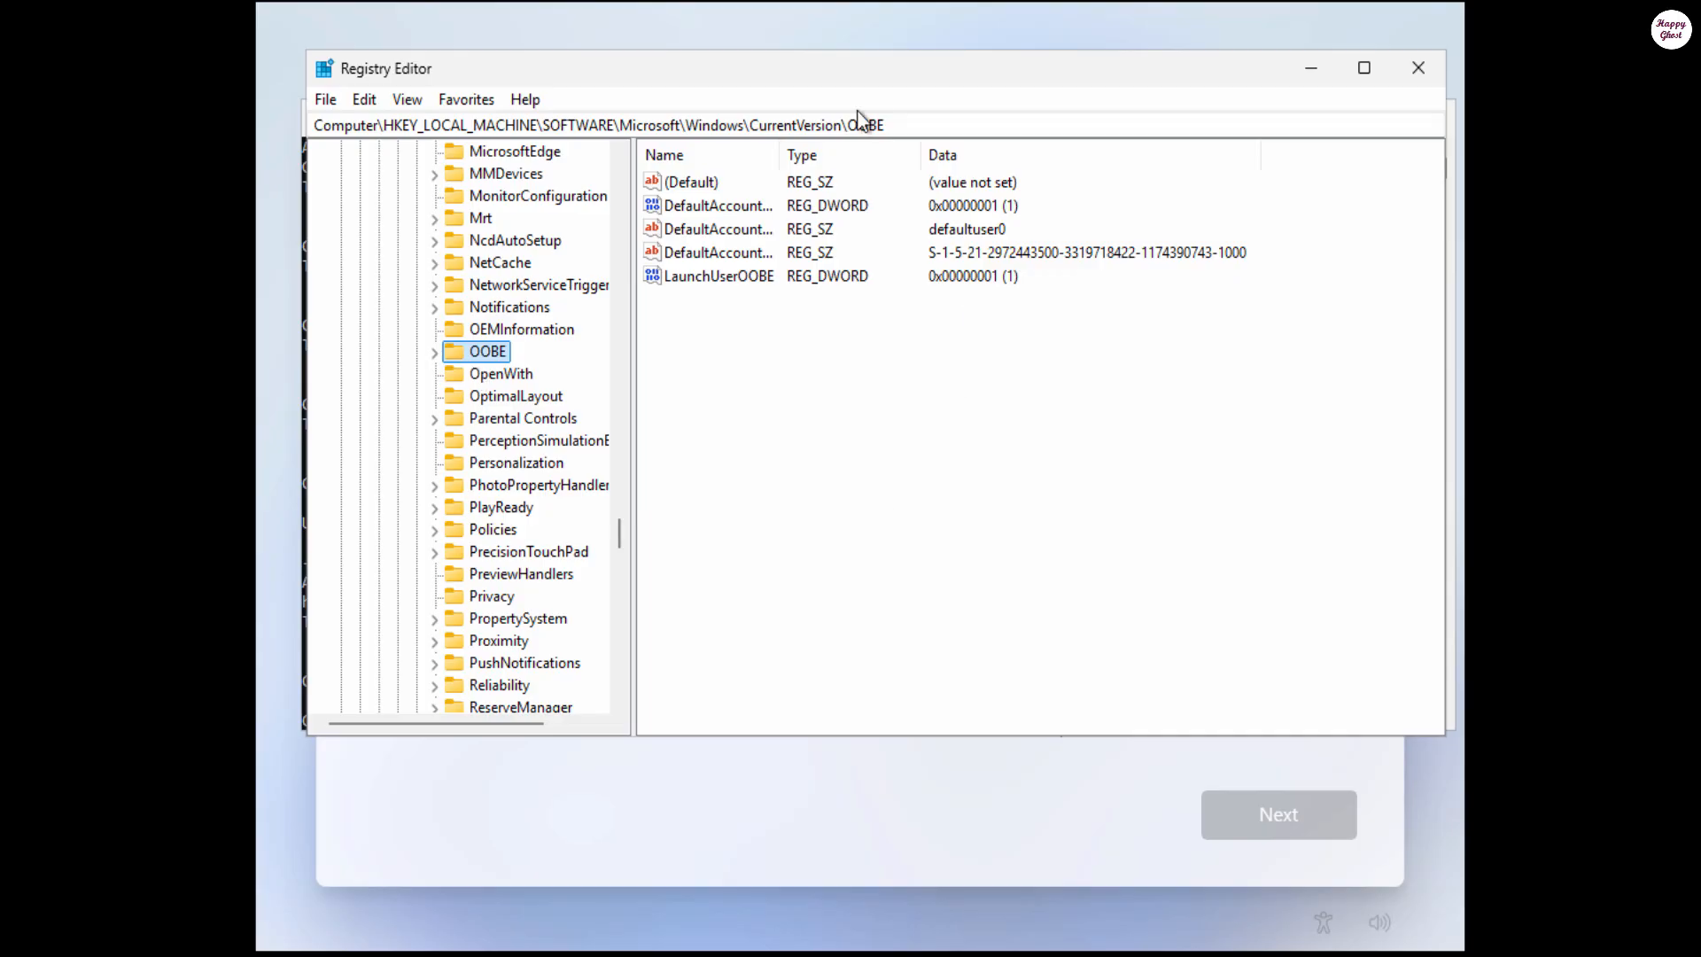
Step: Delete DefaultAccountAction, DefaultAccountSAMName and DefaultAccountSID from the OOBE key, leaving LaunchUserOOBE
{"action": "double_click", "coordinate": [780, 155]}
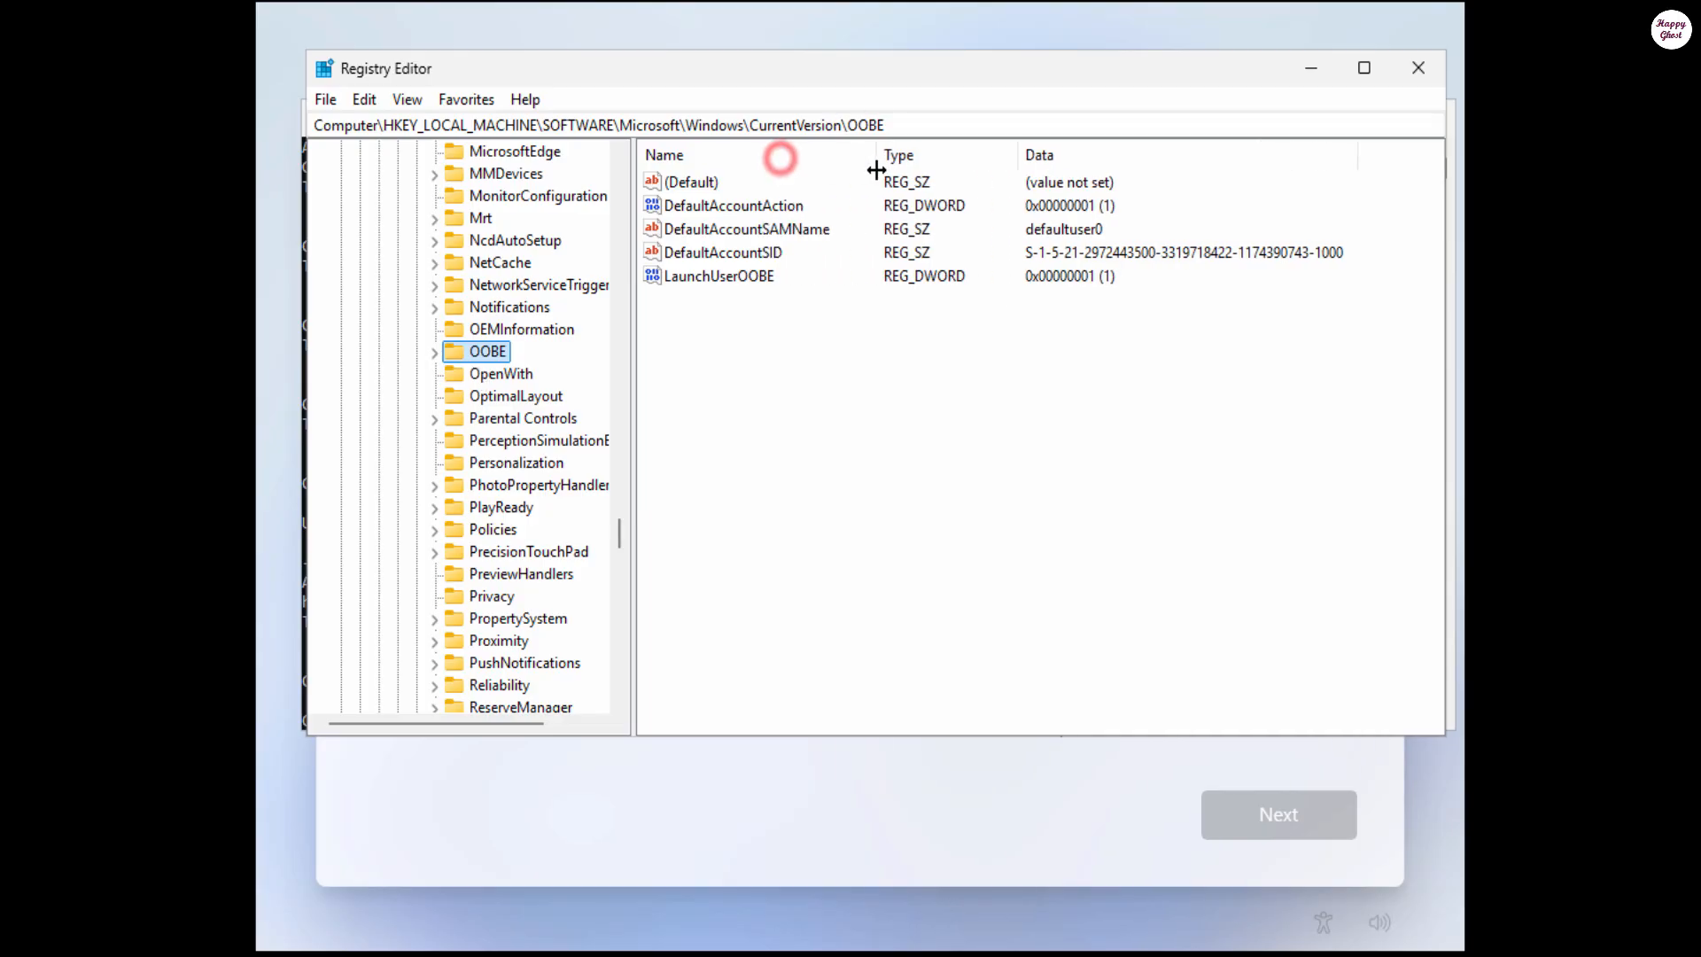
{"action": "left_click", "coordinate": [691, 206]}
{"action": "left_click", "coordinate": [721, 251], "text": "shift"}
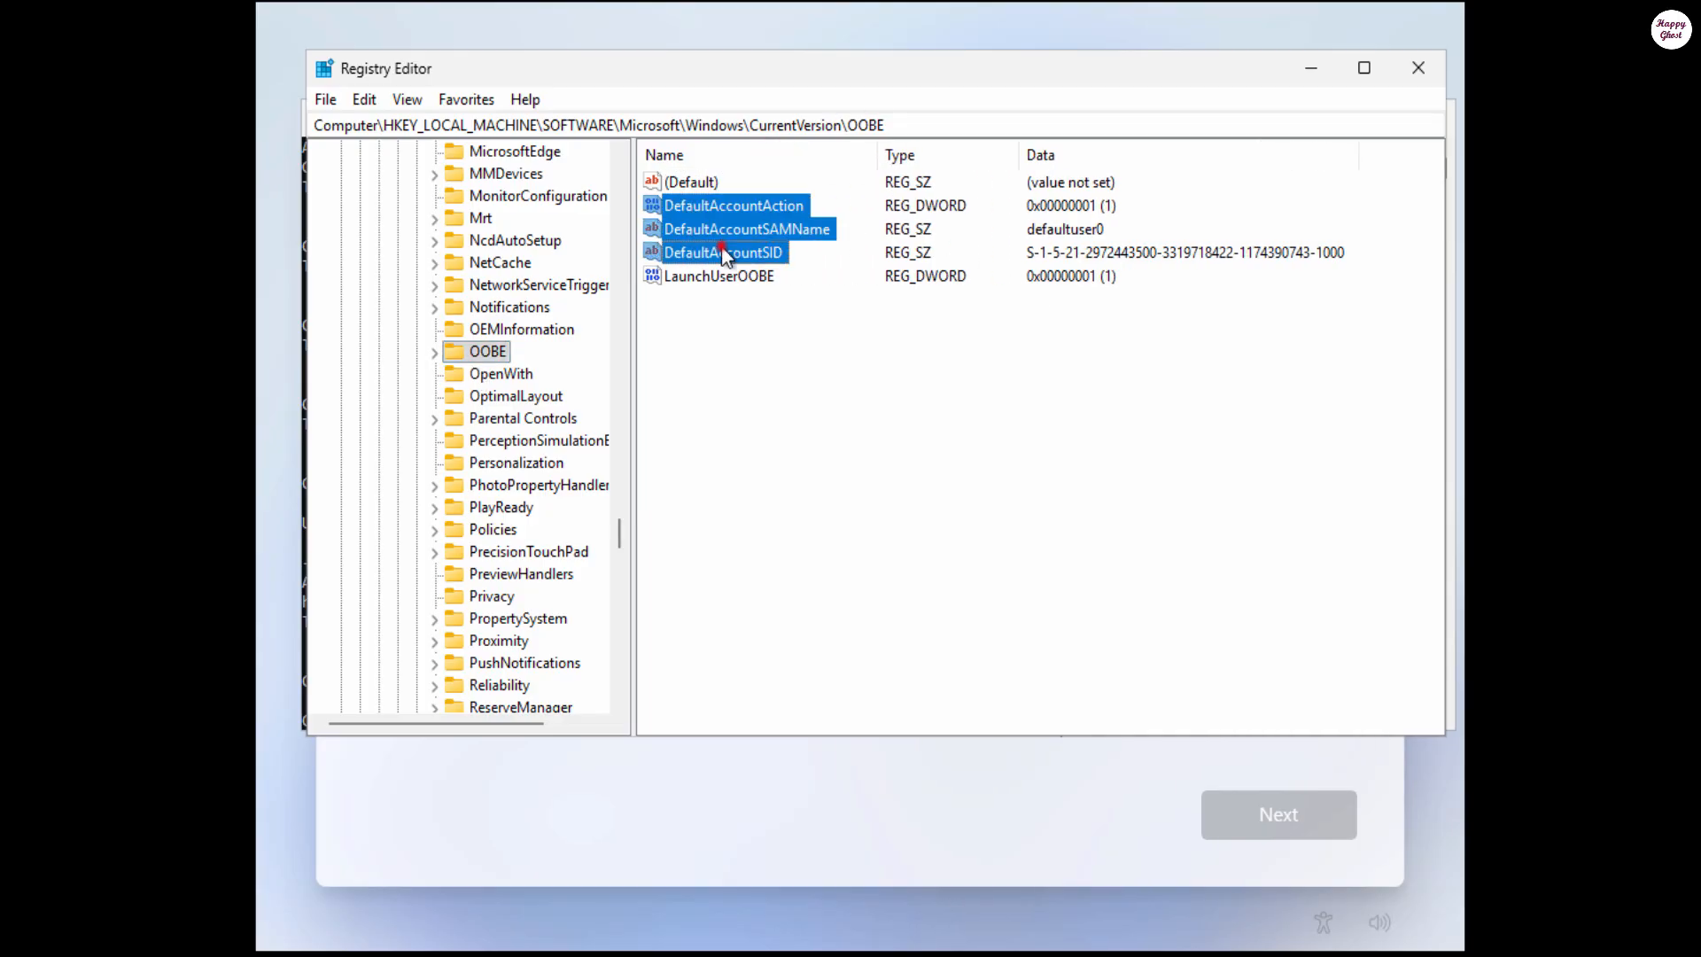
{"action": "right_click", "coordinate": [740, 221]}
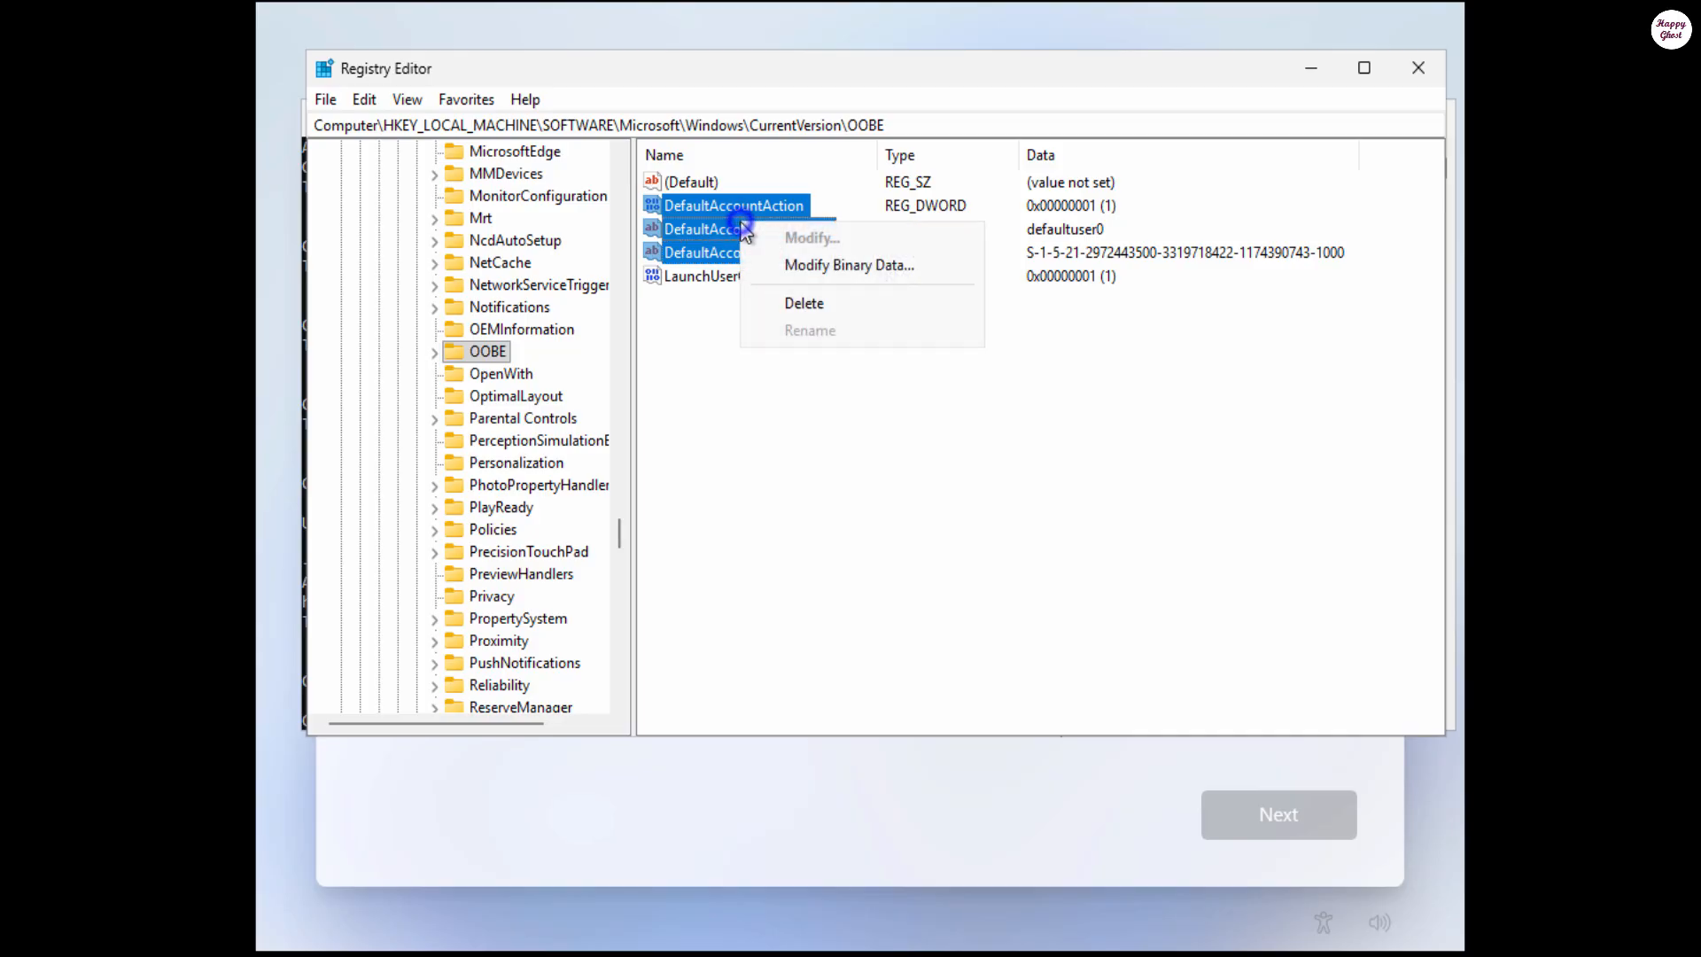
{"action": "left_click", "coordinate": [887, 302]}
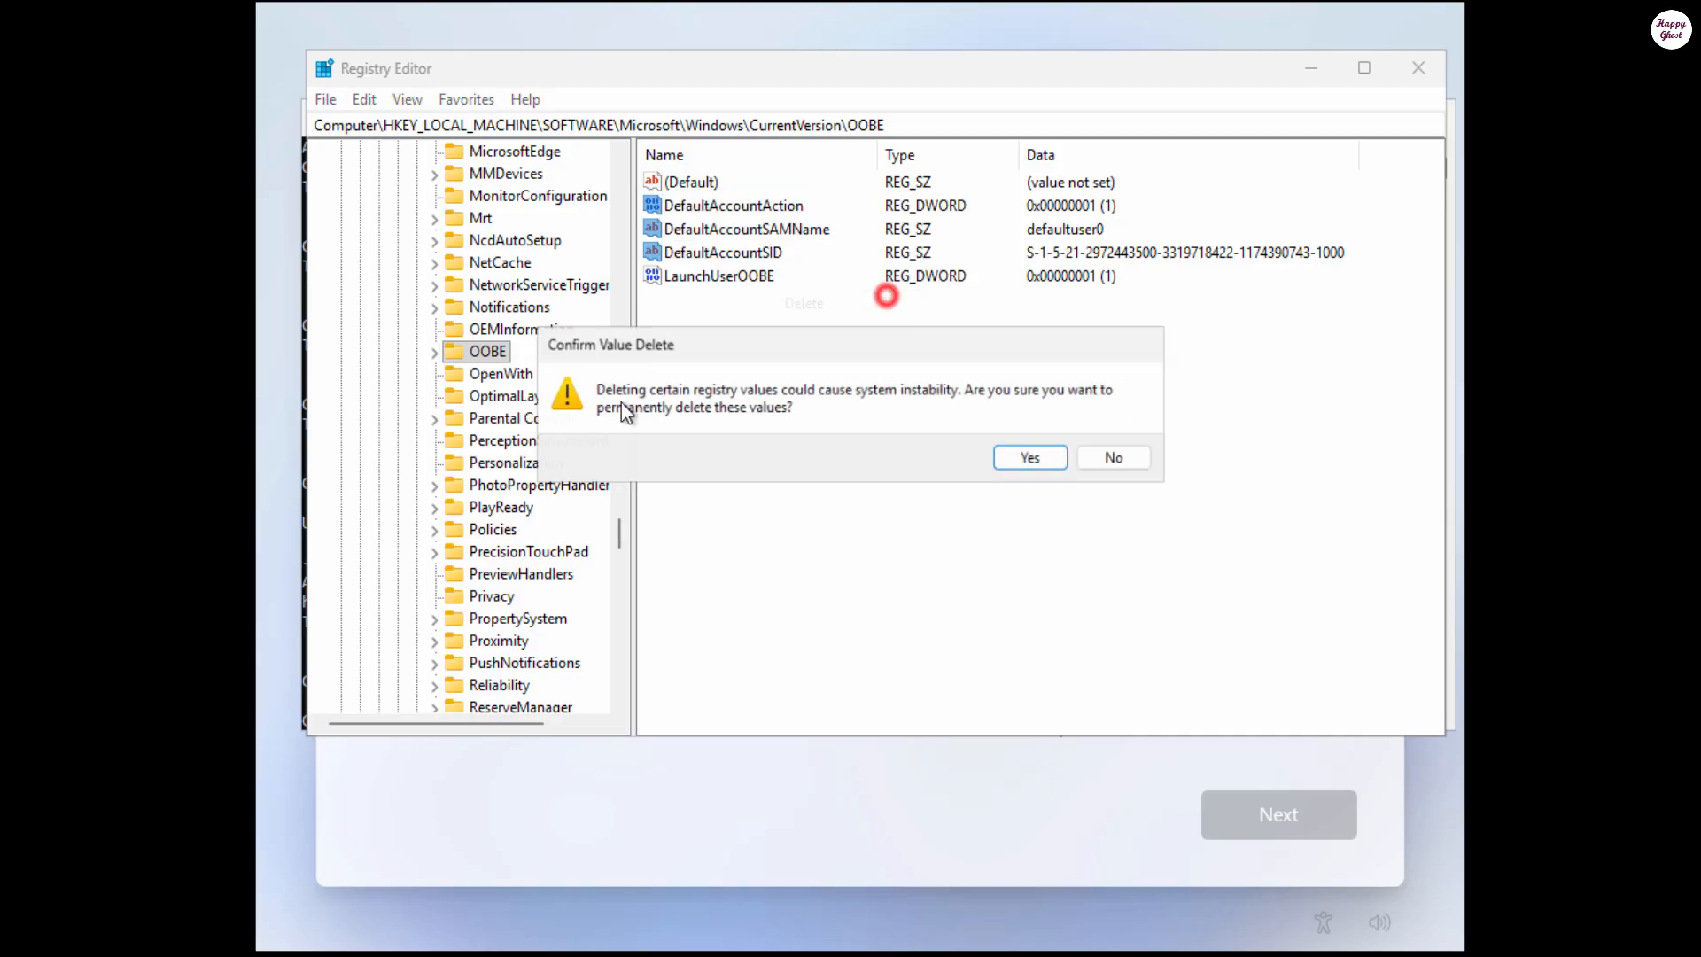
{"action": "left_click", "coordinate": [1039, 462]}
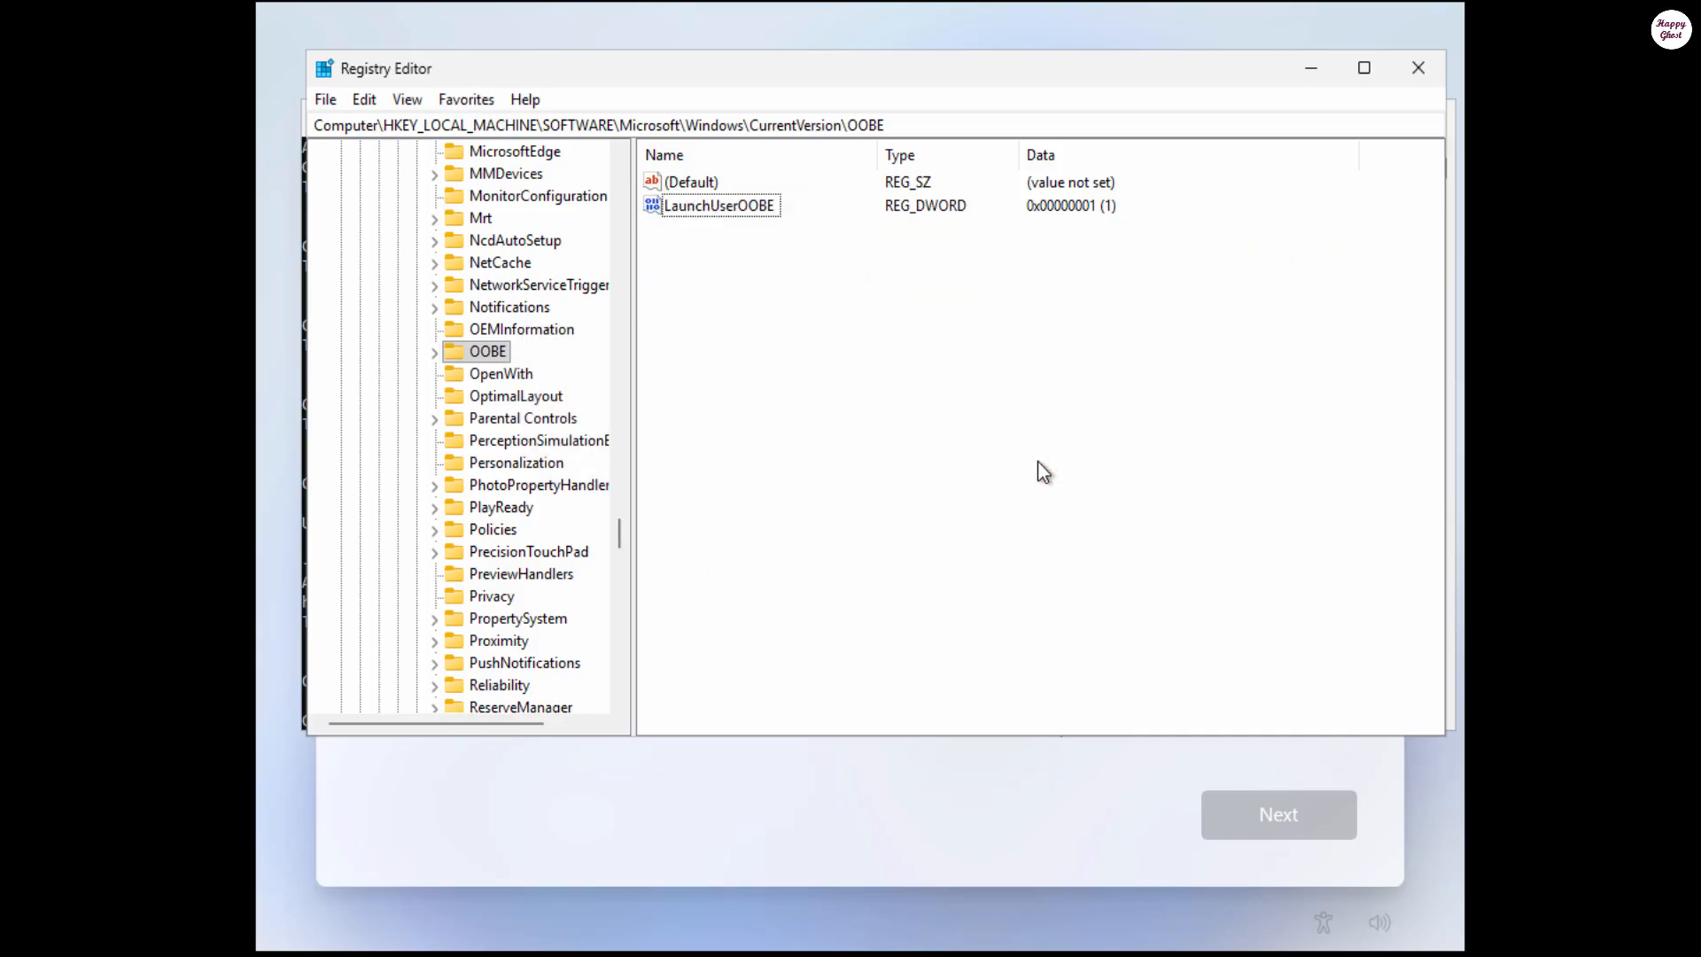
Step: Rename the LaunchUserOOBE DWORD value (1) to SkipMachineOOBE
{"action": "left_click", "coordinate": [694, 209]}
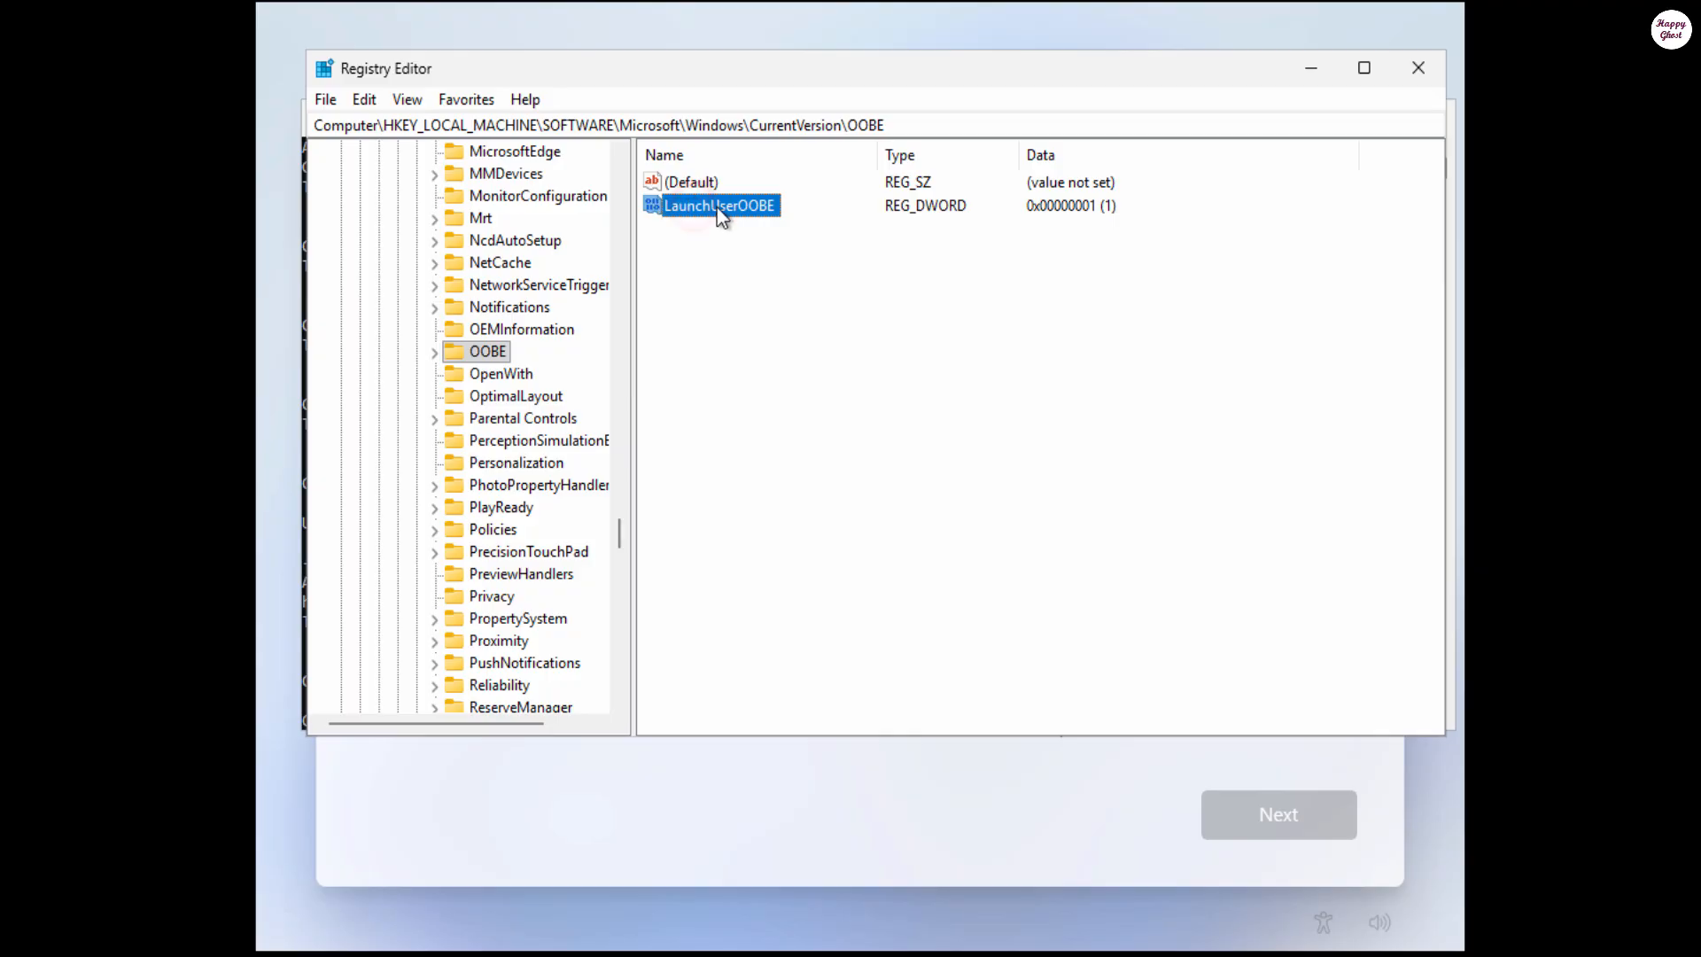
{"action": "right_click", "coordinate": [744, 210]}
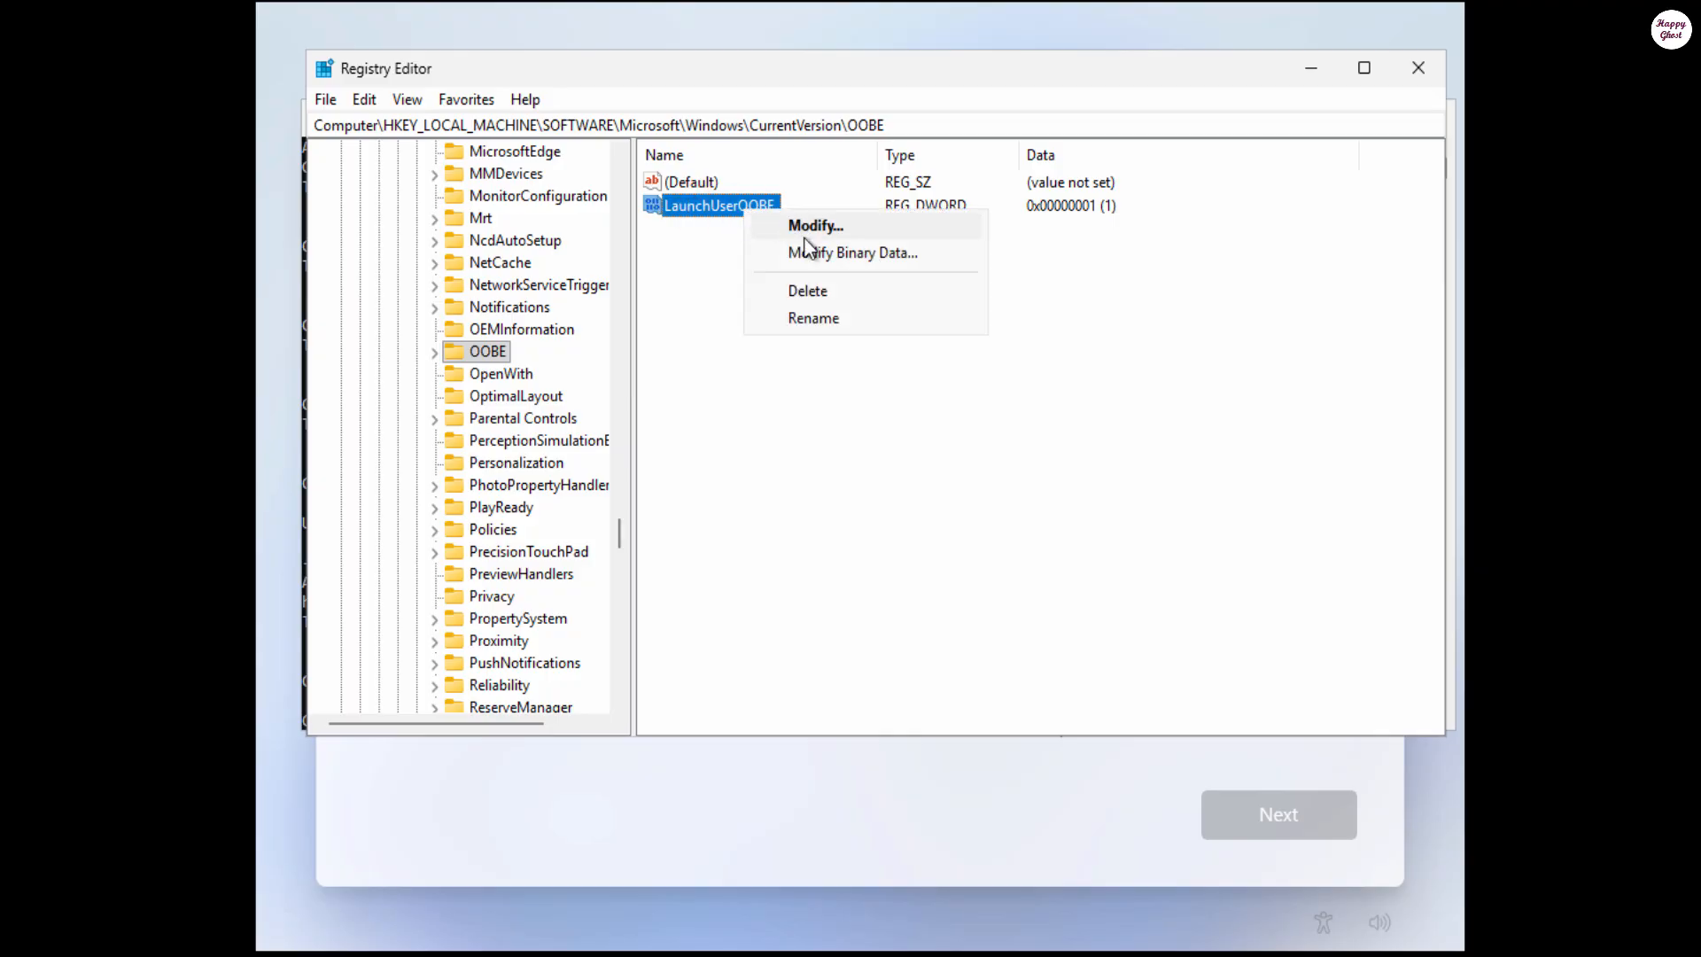
{"action": "left_click", "coordinate": [813, 318]}
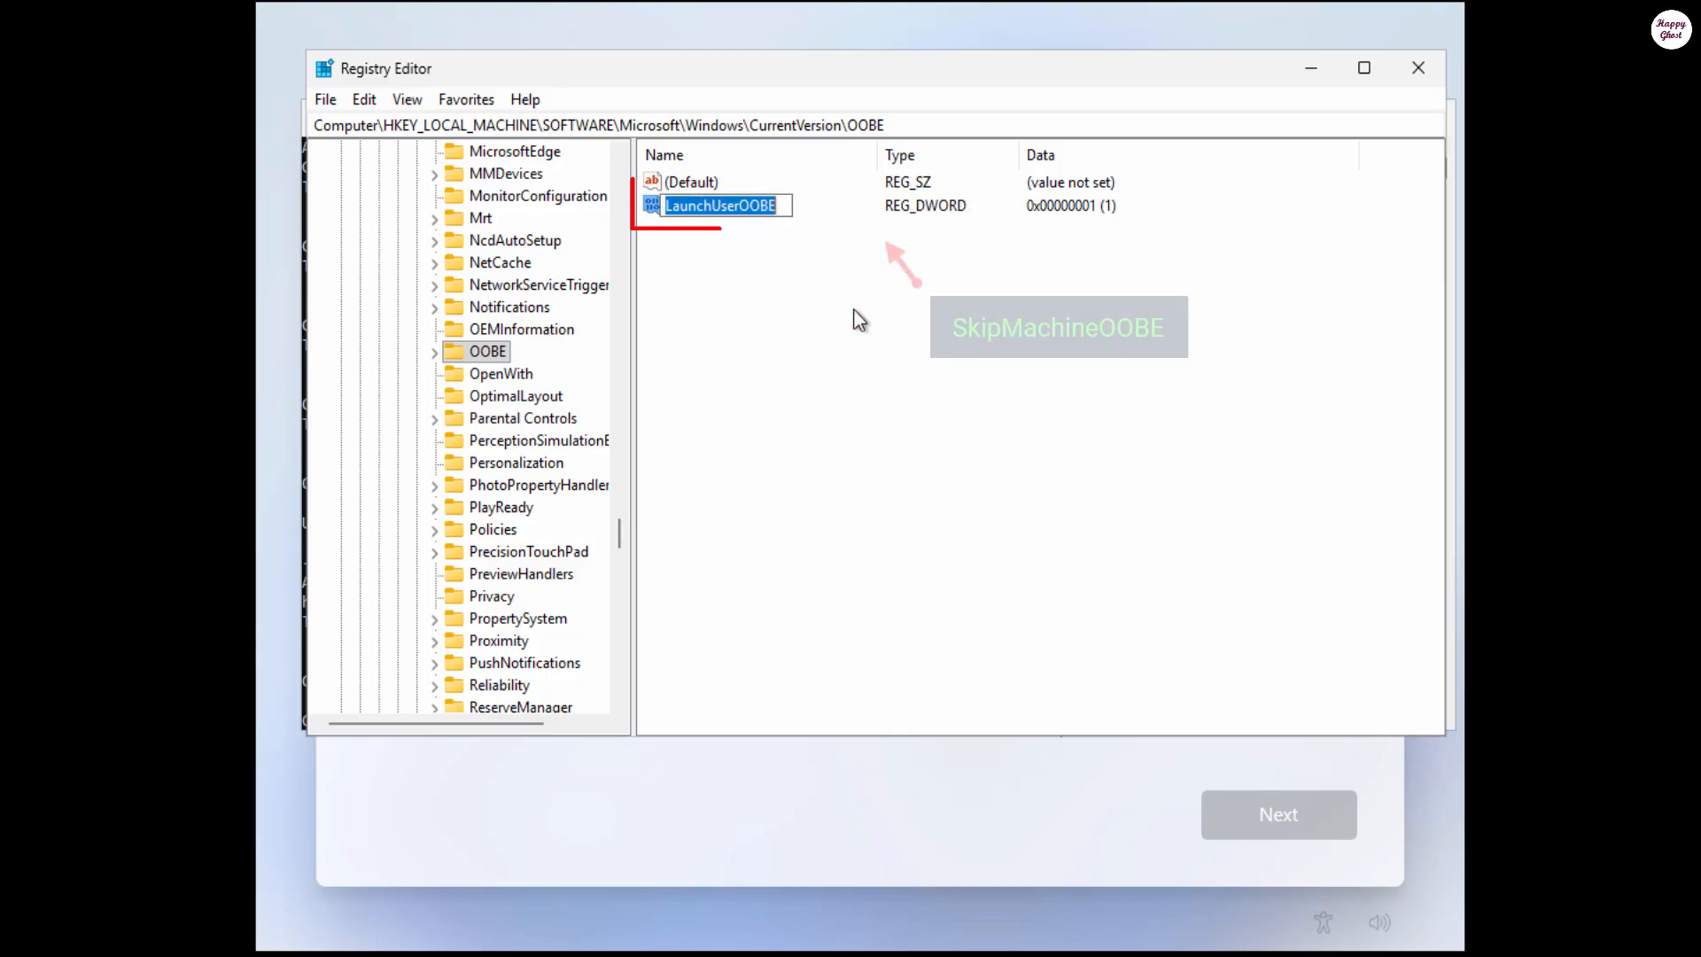
{"action": "type", "text": "SkipMachi"}
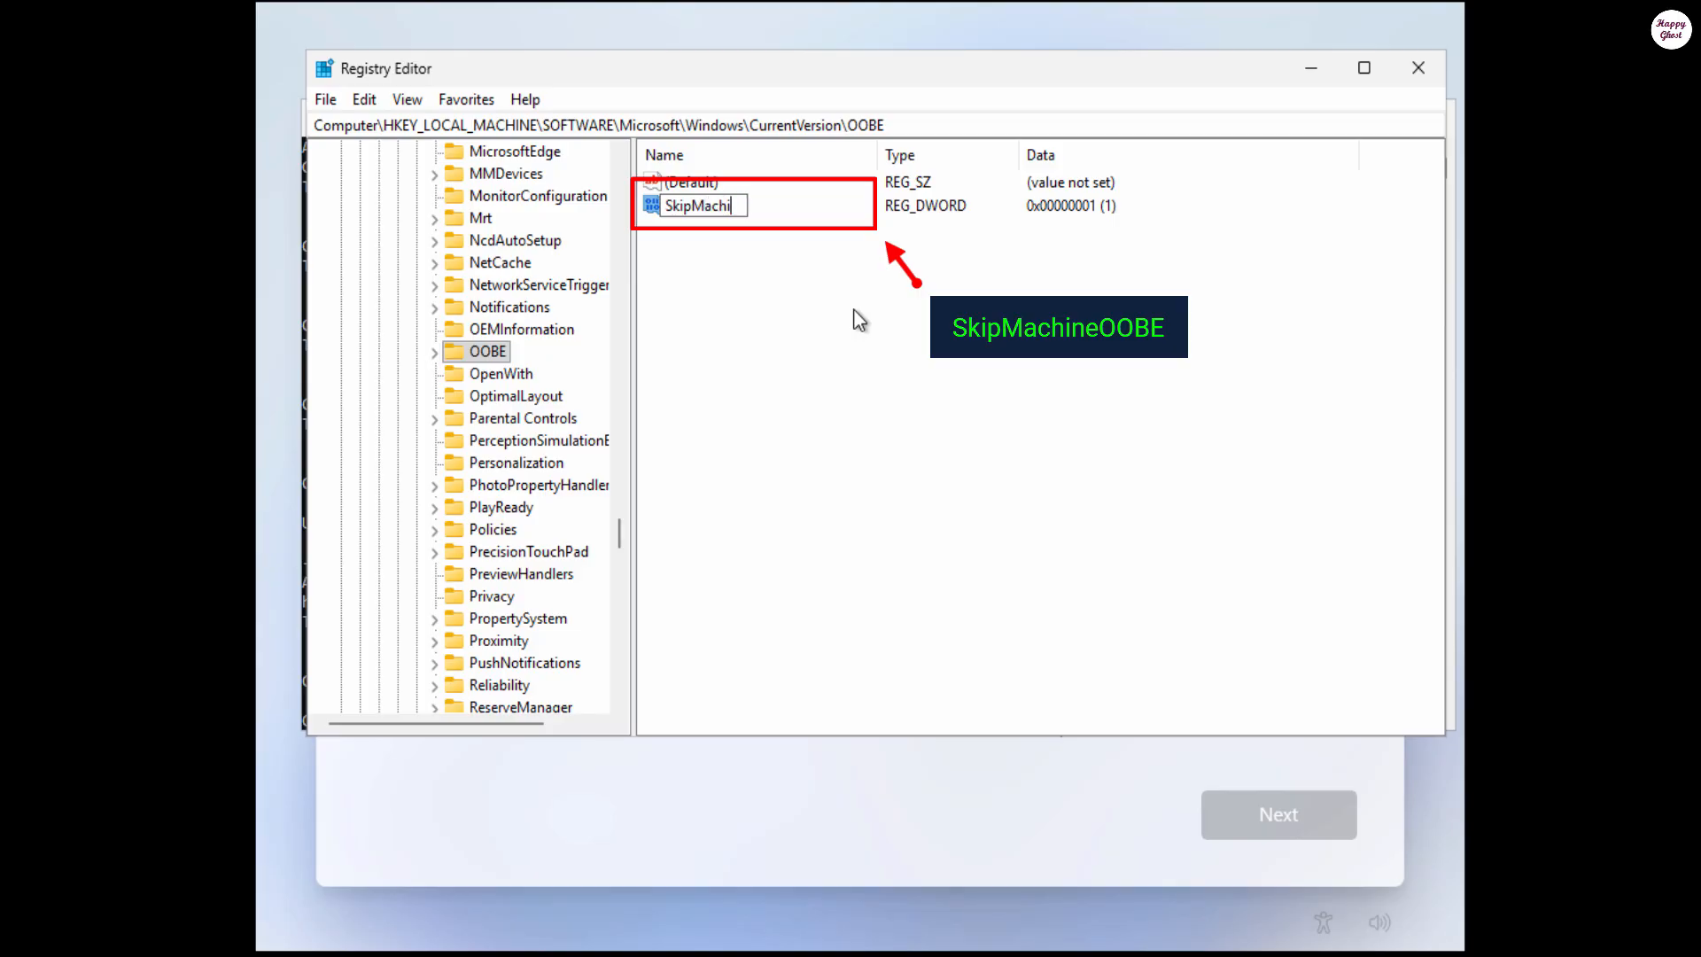
{"action": "type", "text": "neOOBE"}
{"action": "key", "text": "Return"}
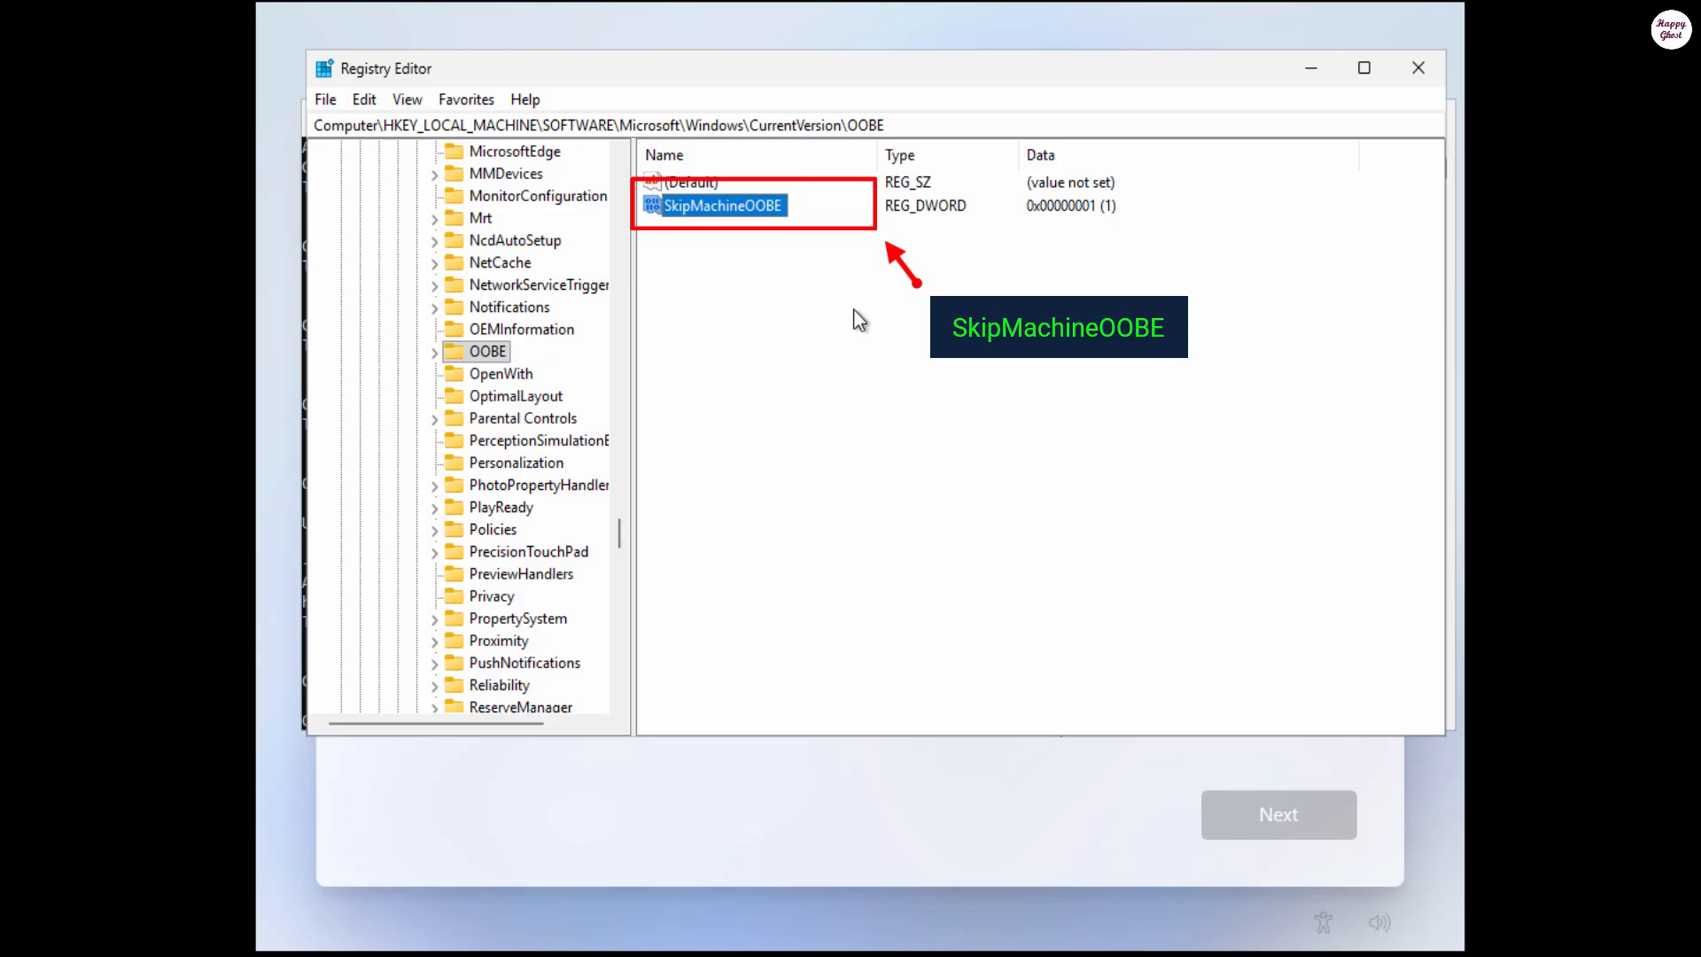
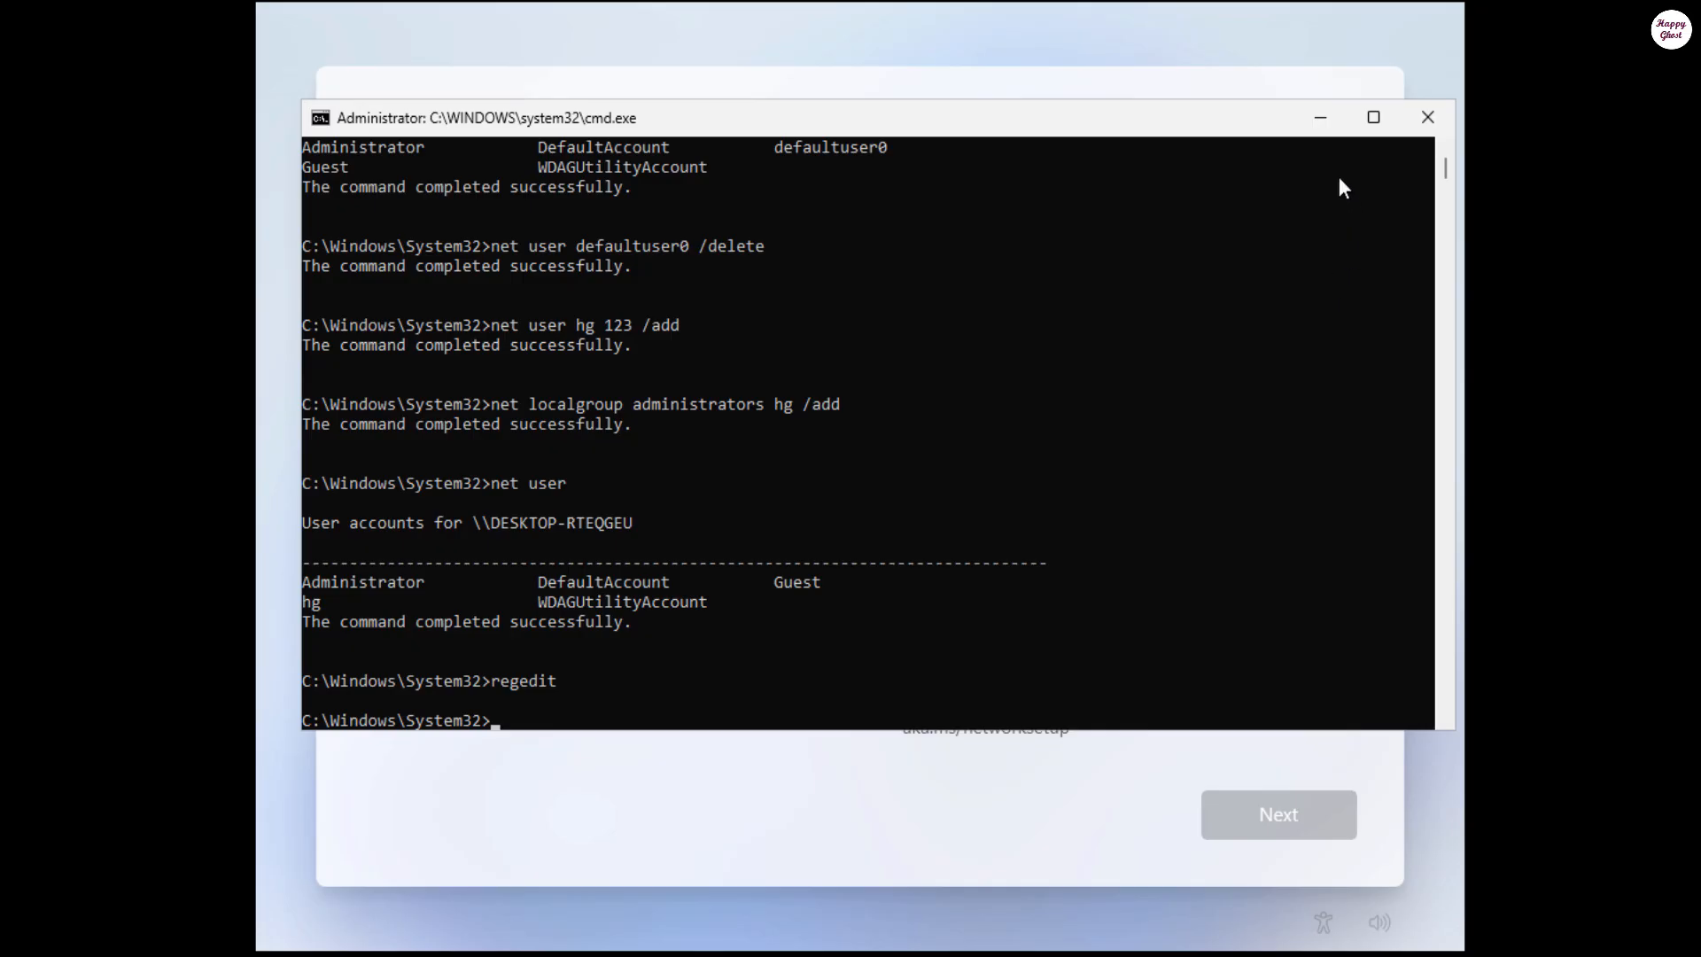
Step: Start typing the shutdown restart command at the VM's Command Prompt
{"action": "left_click", "coordinate": [1337, 176]}
{"action": "scroll", "coordinate": [1059, 361], "scroll_direction": "down", "scroll_amount": 6}
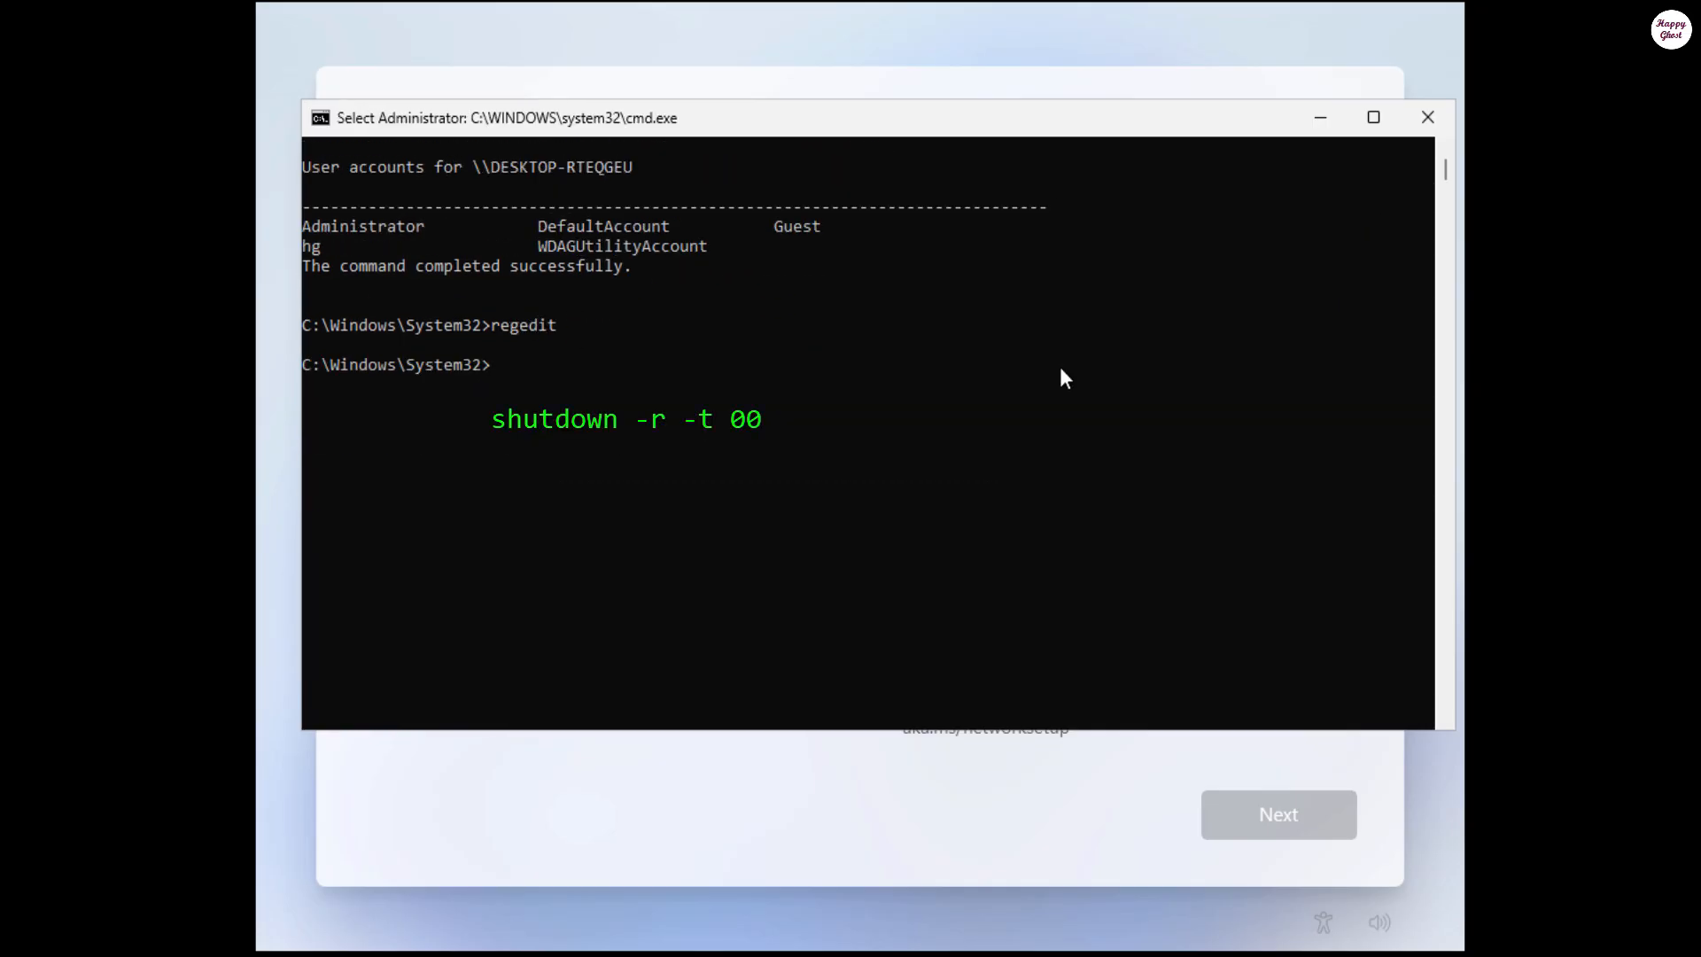
{"action": "type", "text": "shutdown"}
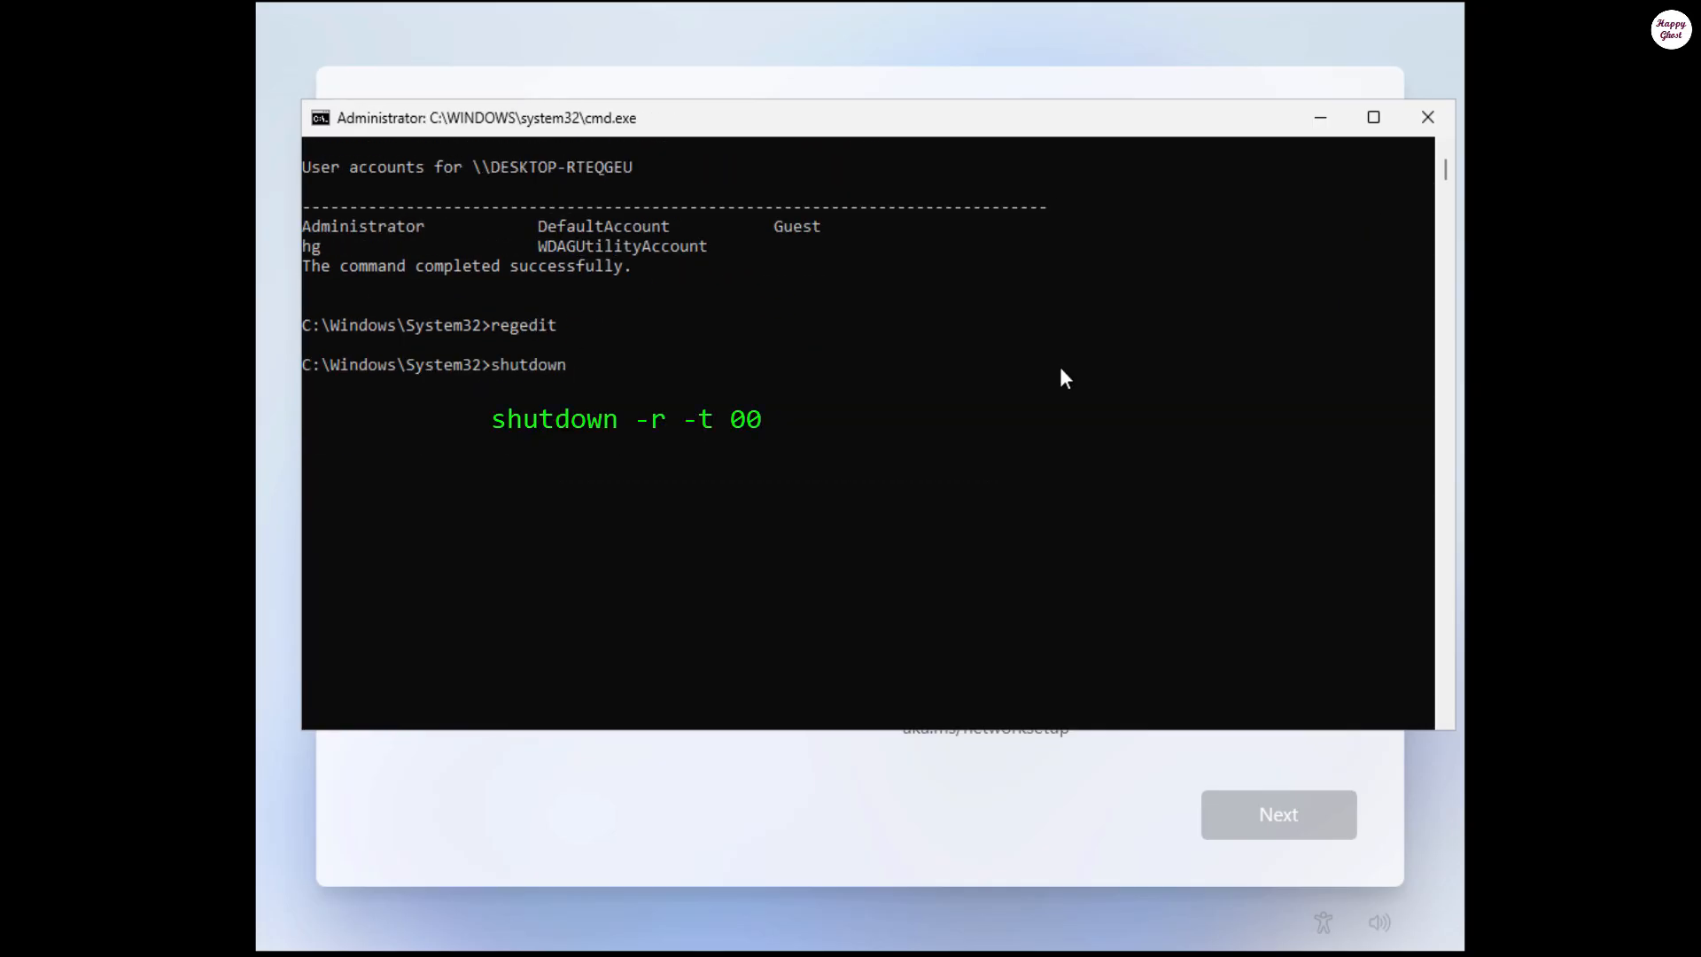
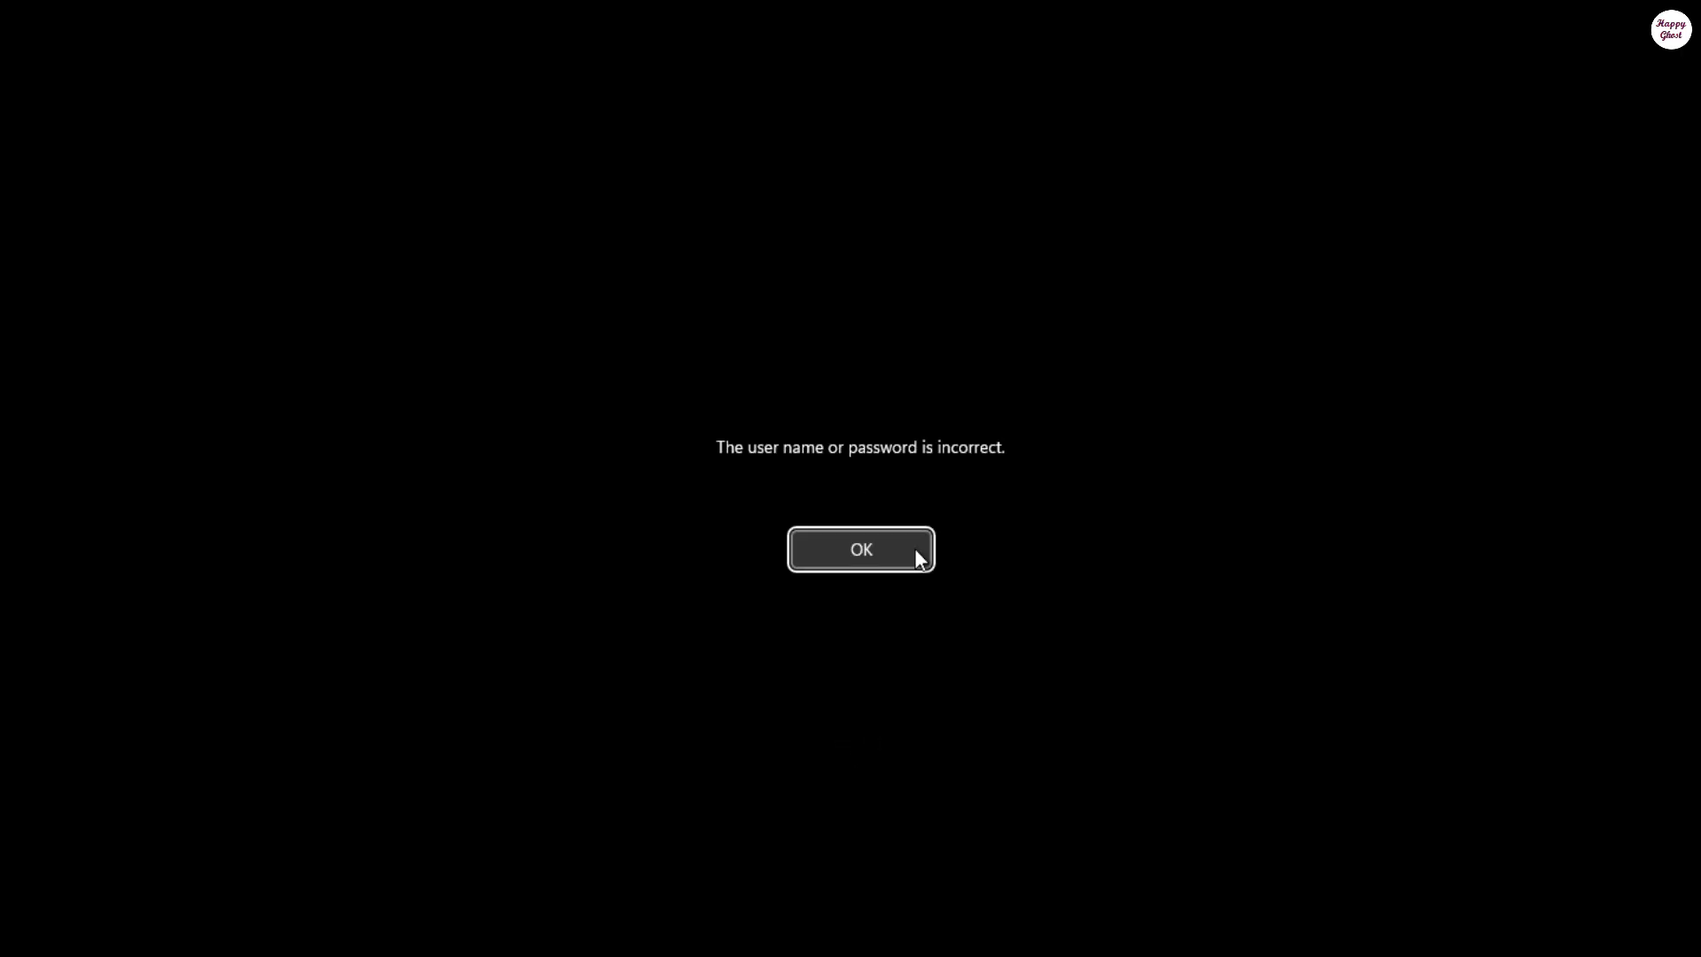
Step: Dismiss the wrong-password error, re-enter the account password to sign in, and accept the privacy settings
{"action": "left_click", "coordinate": [914, 549]}
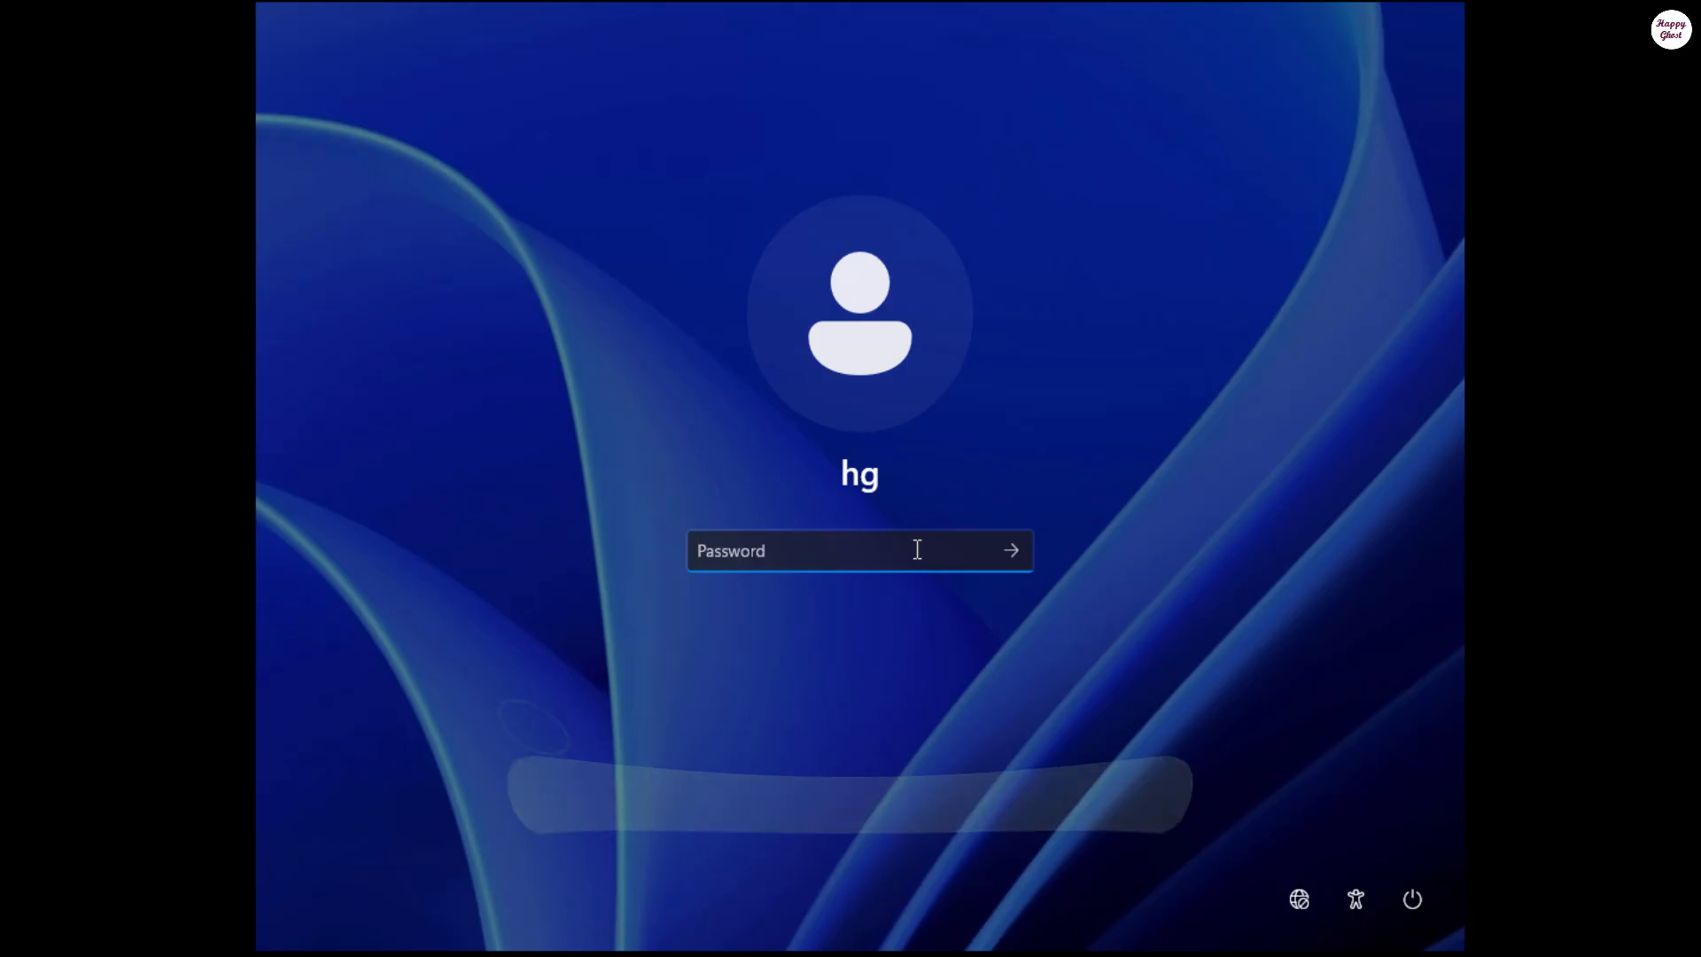
{"action": "type", "text": "123"}
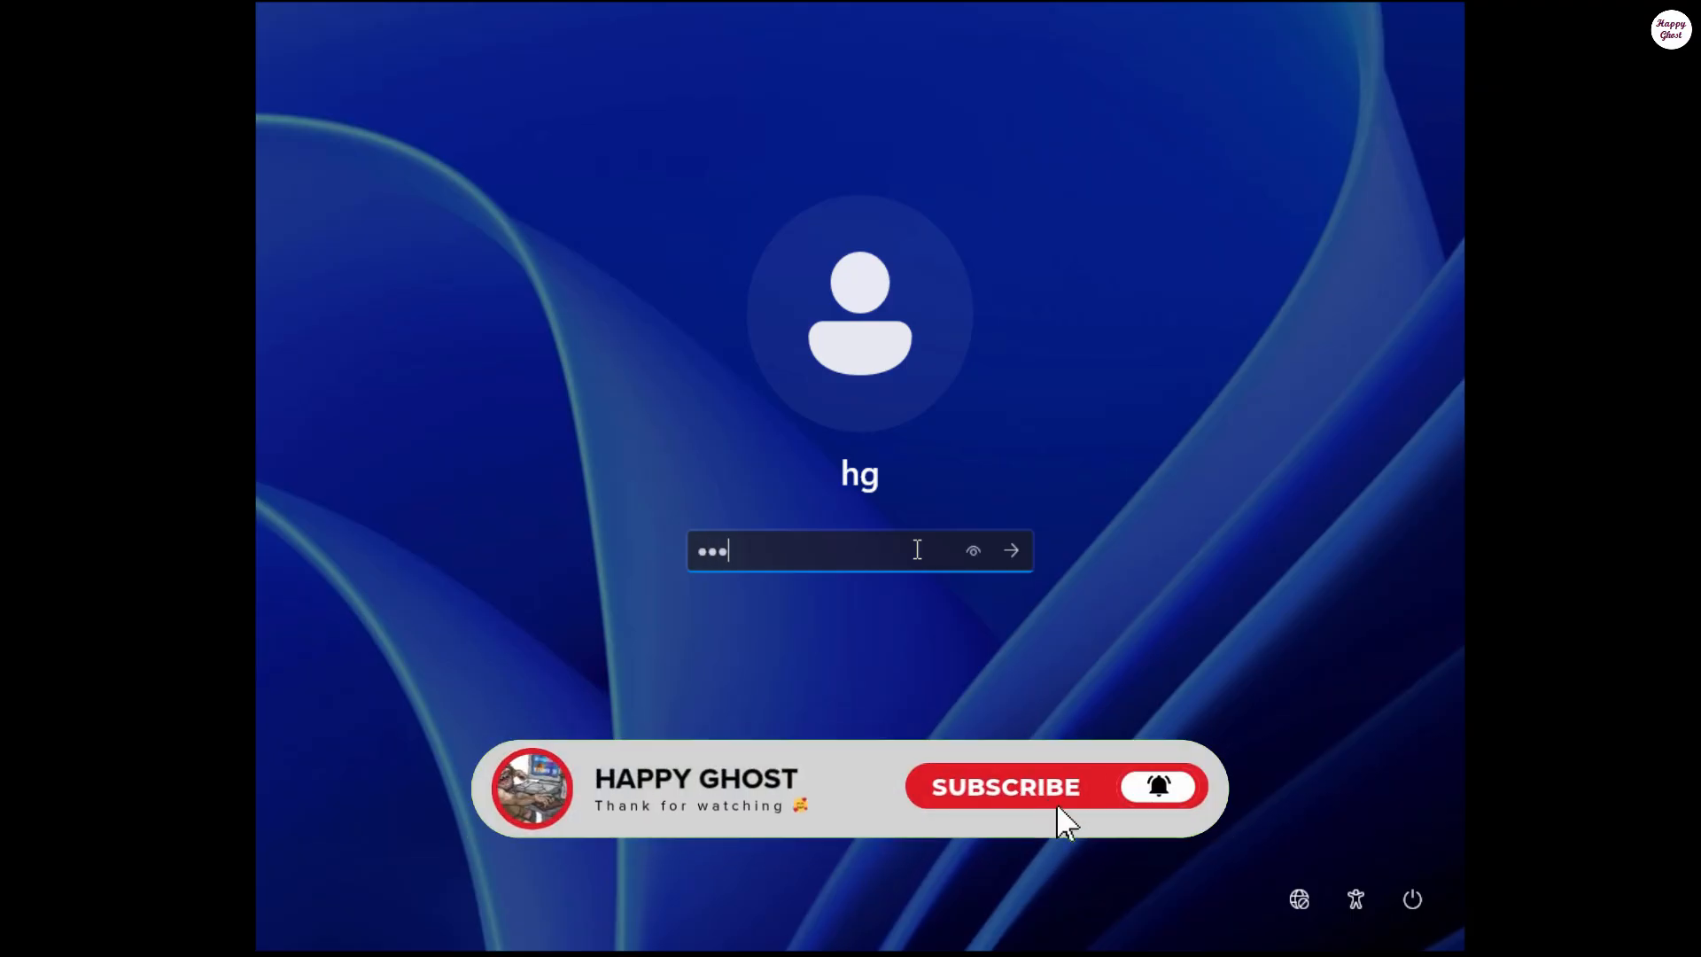
{"action": "left_click", "coordinate": [972, 551]}
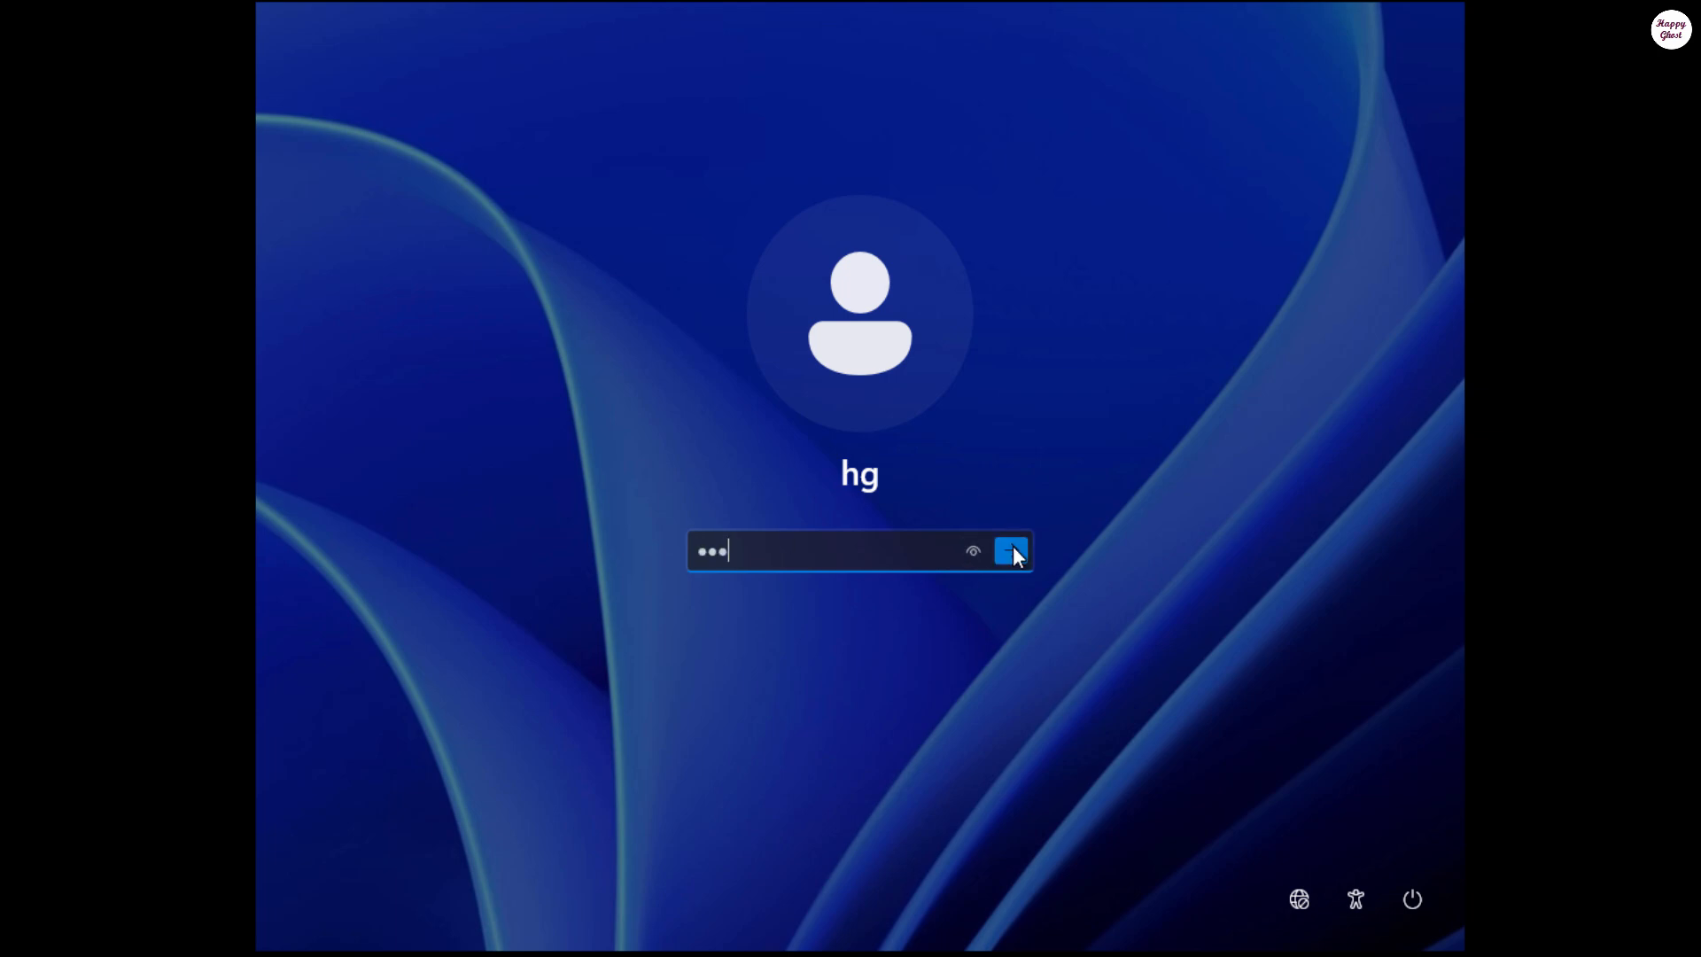
{"action": "left_click", "coordinate": [1011, 551]}
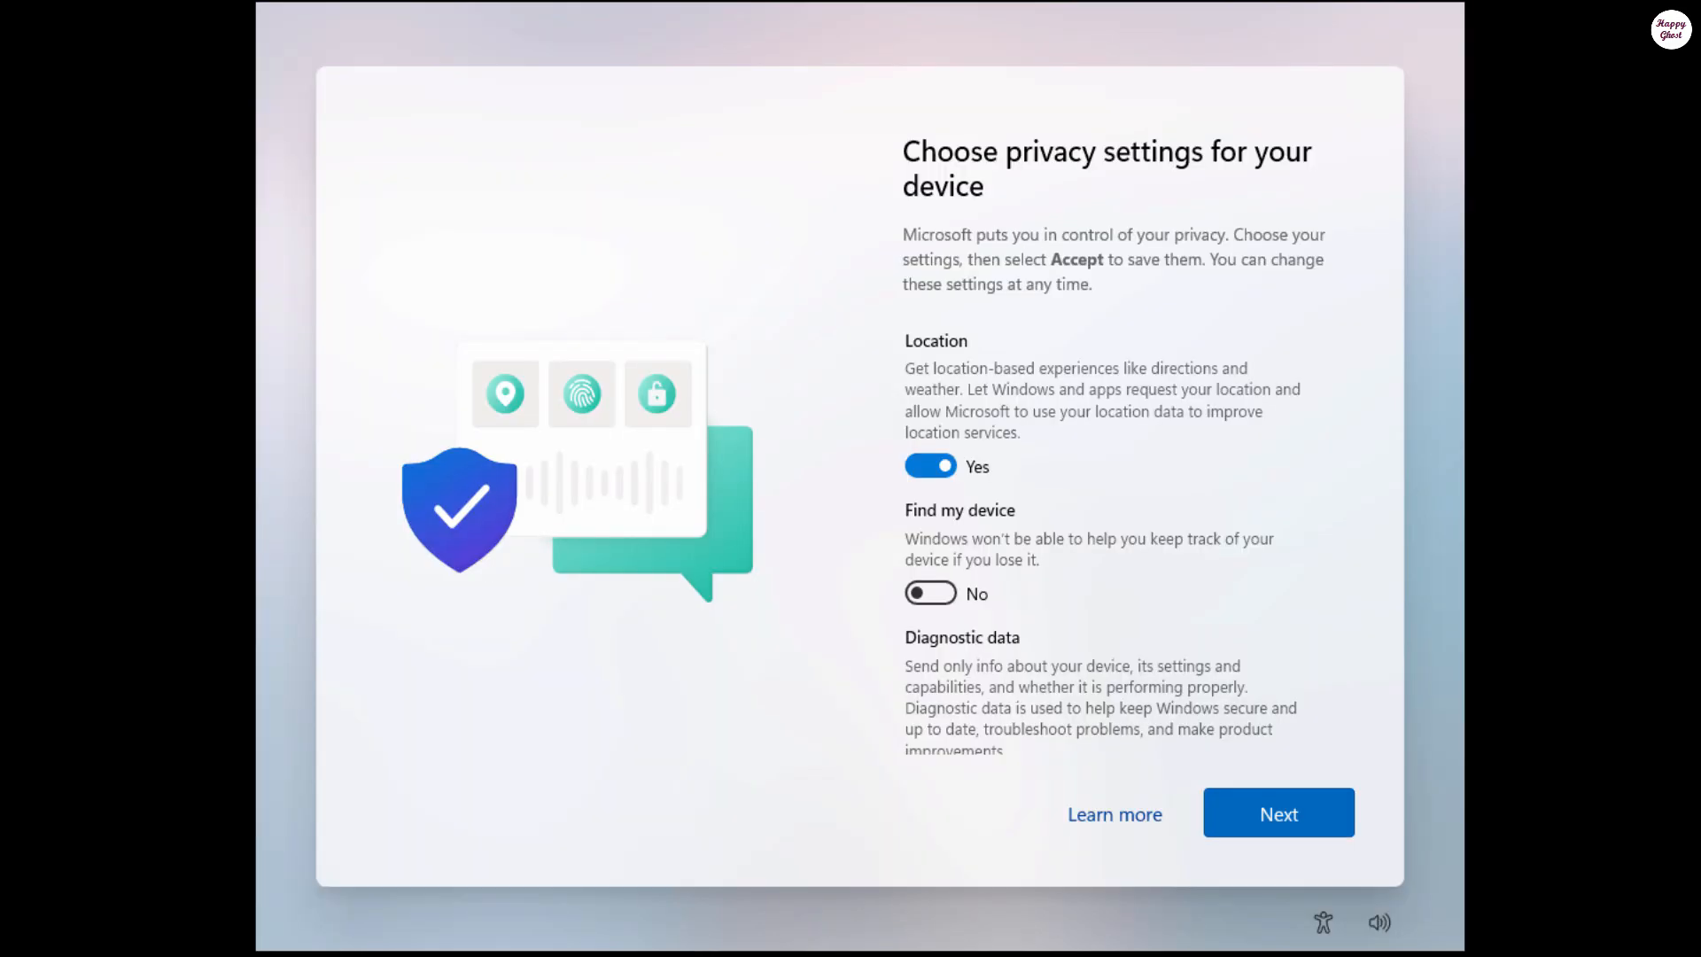
{"action": "left_click", "coordinate": [1233, 816]}
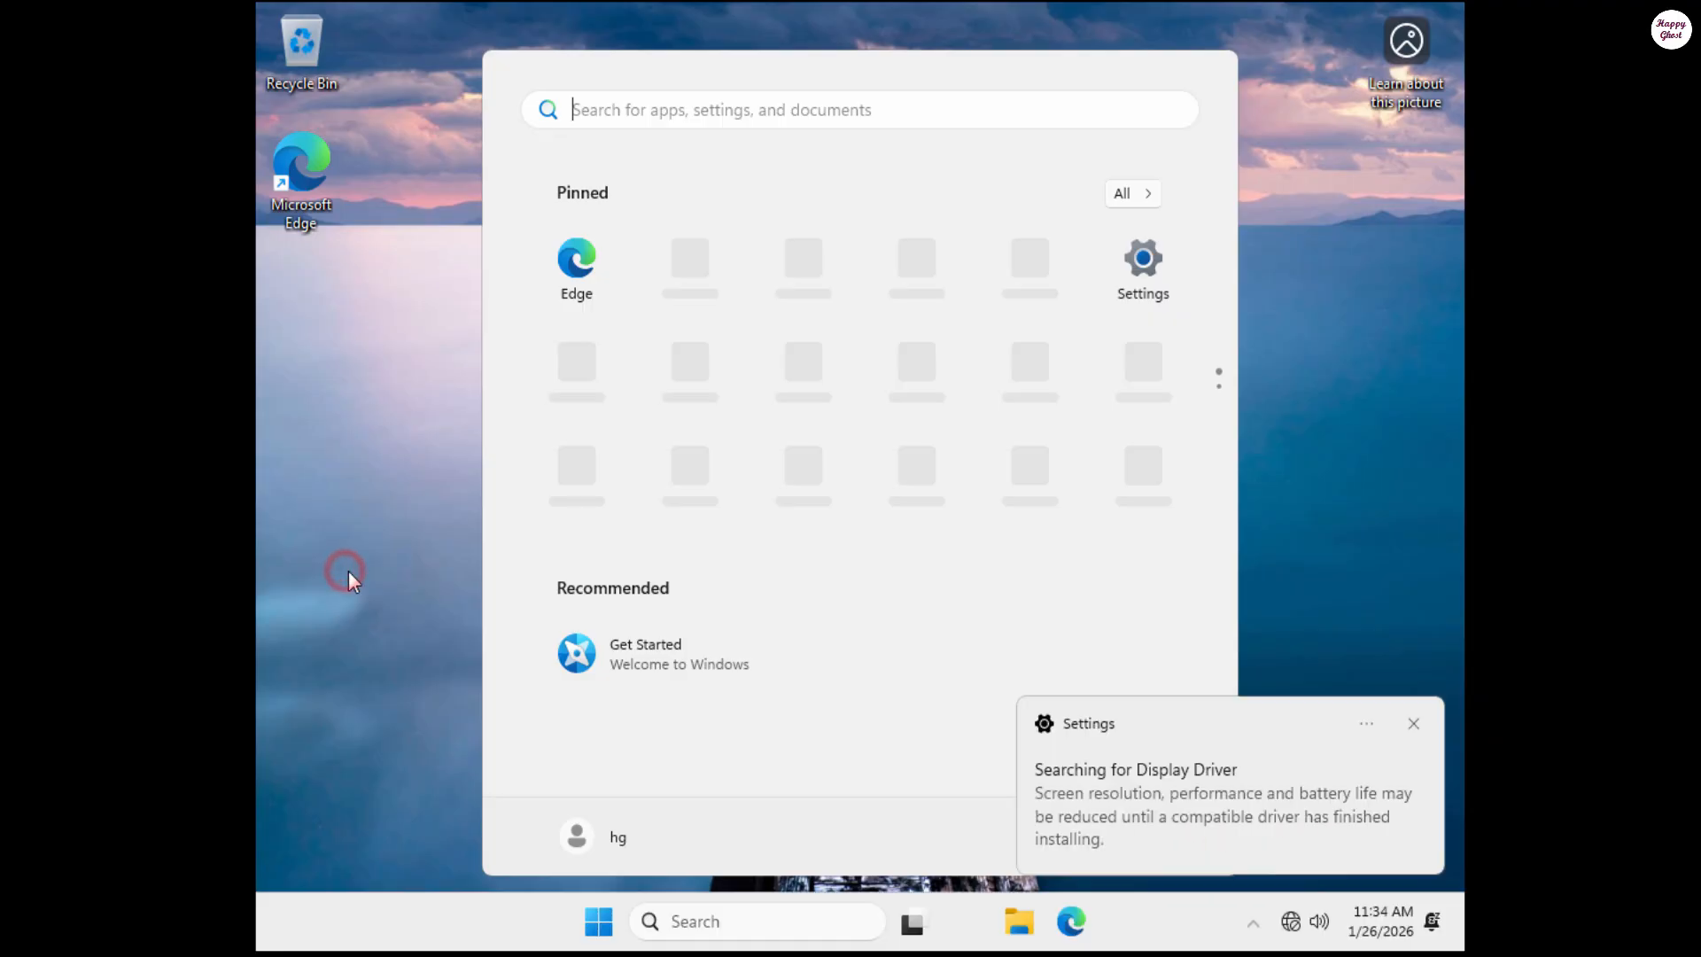
Step: Close the guest's Start menu and check the taskbar network status showing no internet access
{"action": "left_click", "coordinate": [348, 570]}
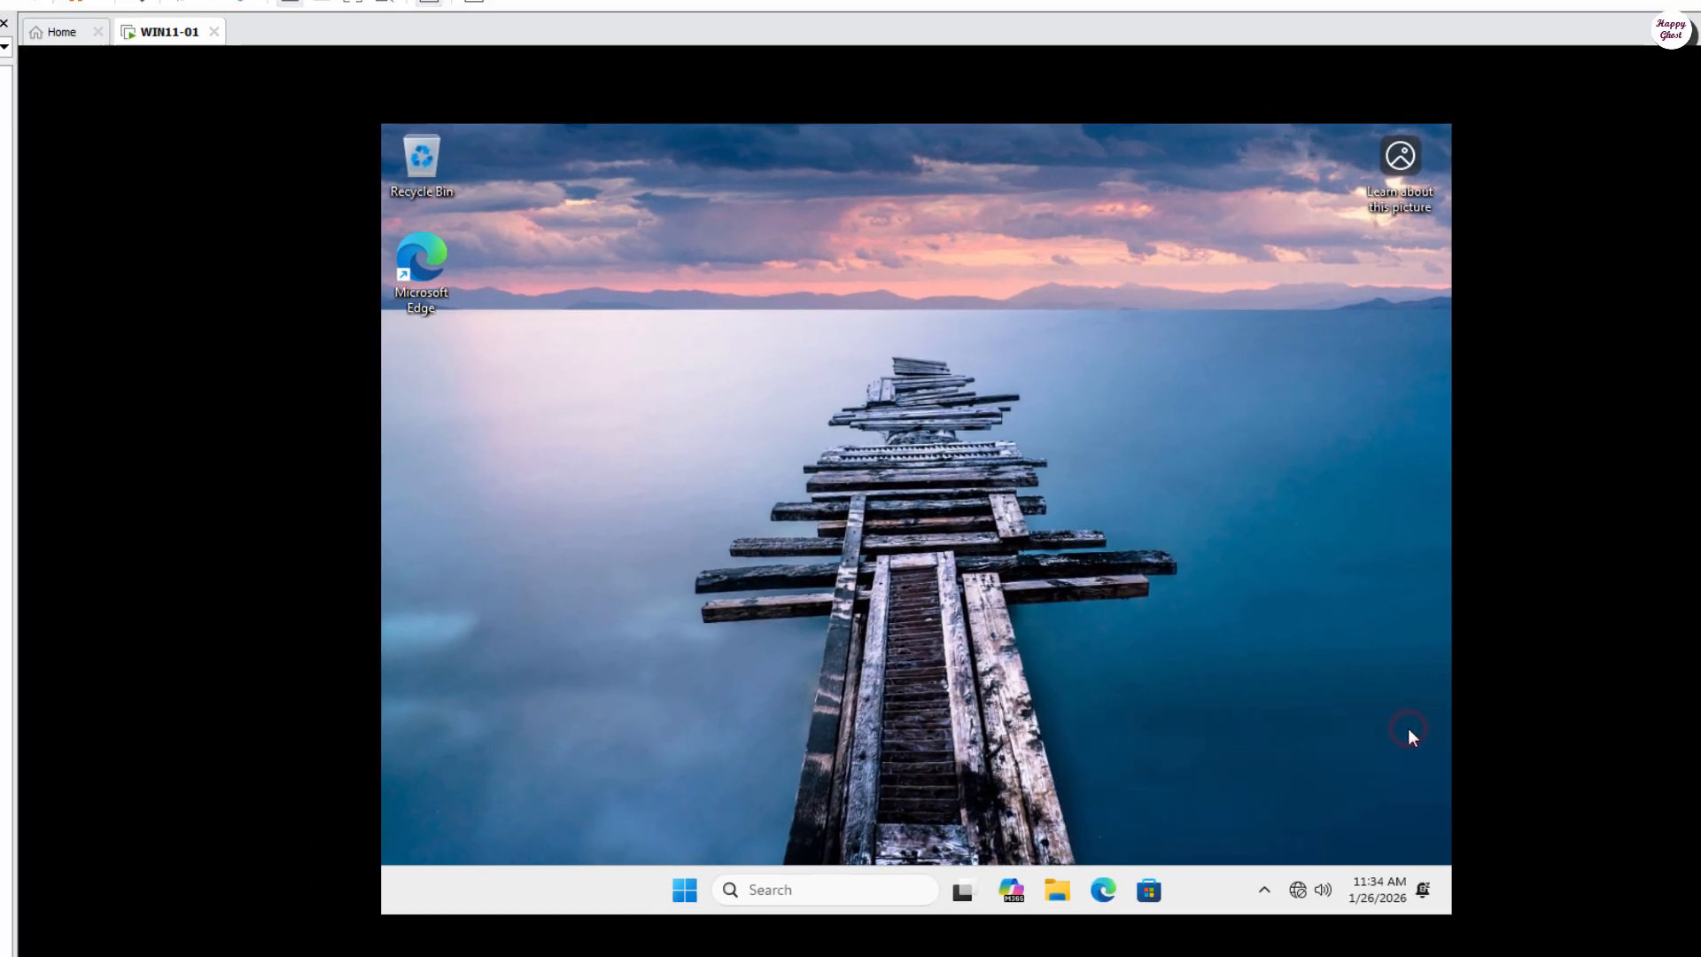
{"action": "mouse_move", "coordinate": [1299, 898]}
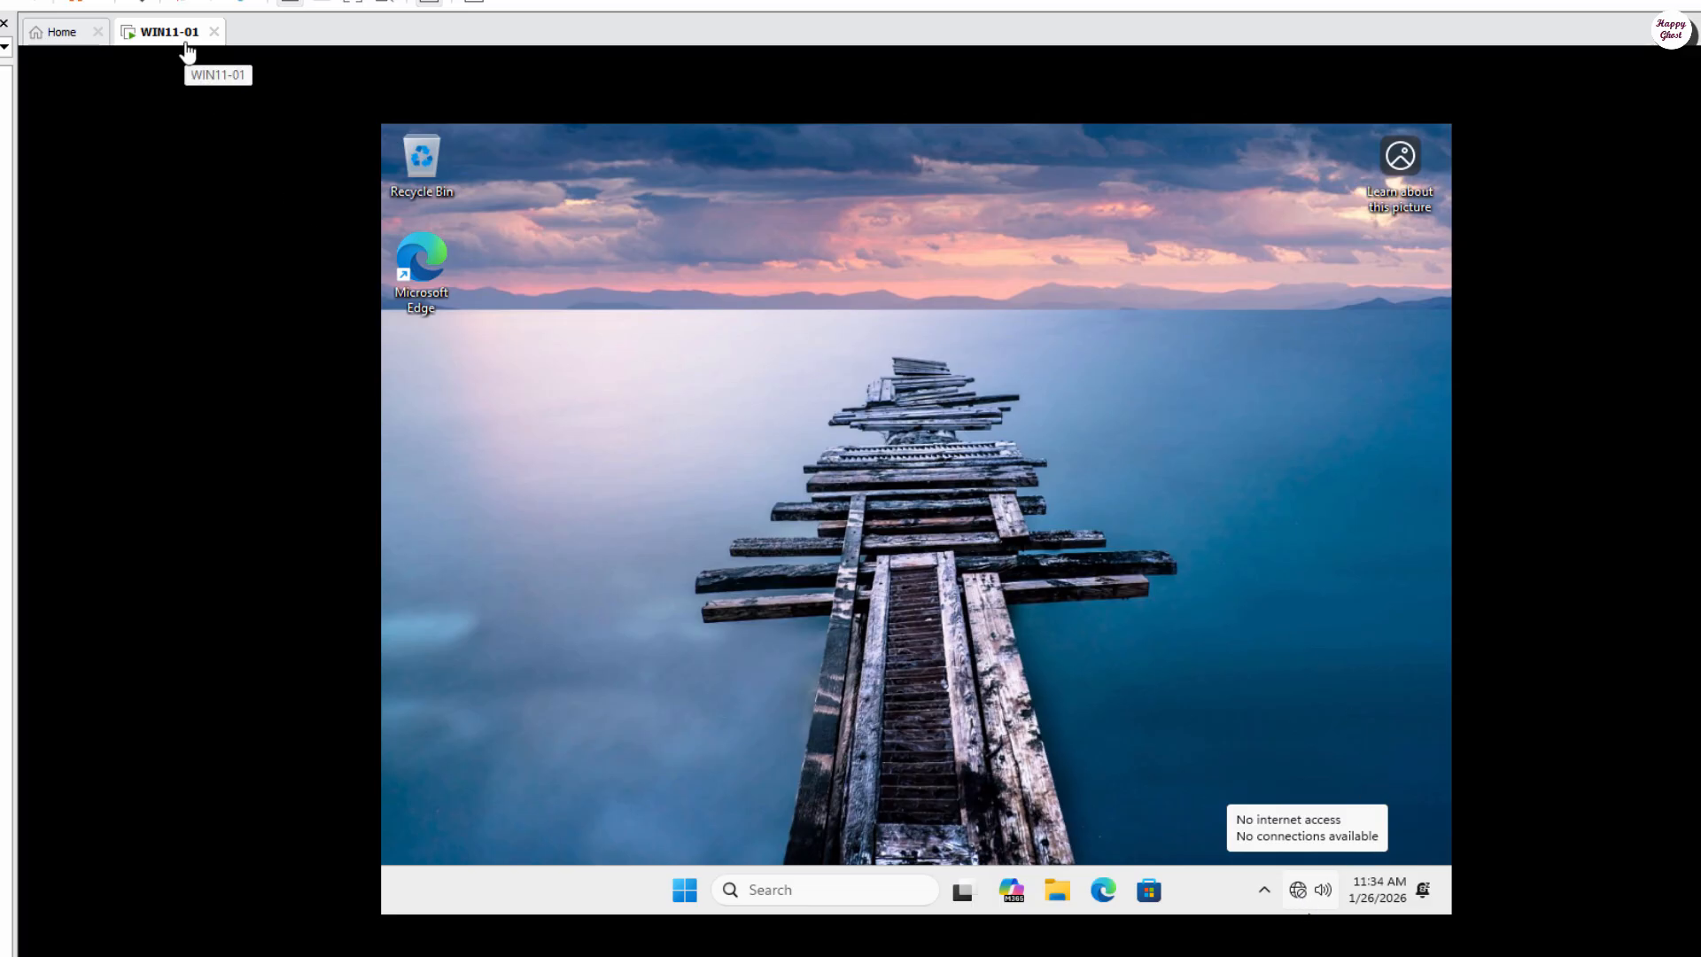
Step: In WIN11-01's settings, set the Network Adapter to NAT with Connected and Connect at power on ticked
{"action": "right_click", "coordinate": [184, 42]}
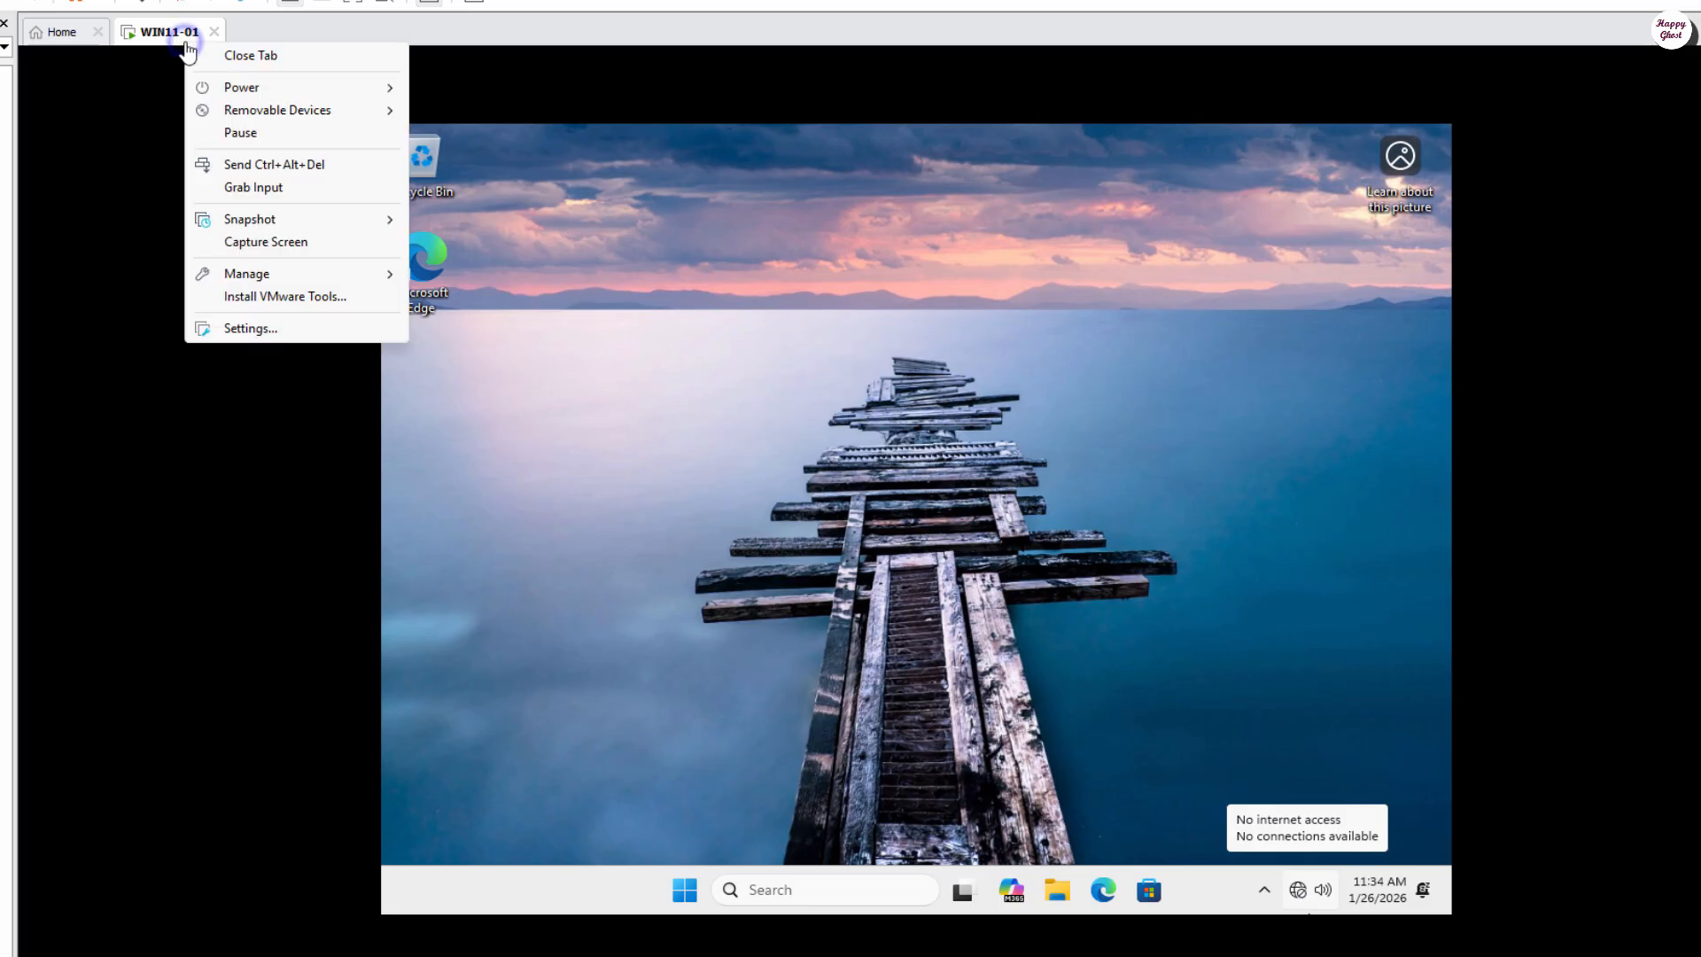
{"action": "left_click", "coordinate": [346, 327]}
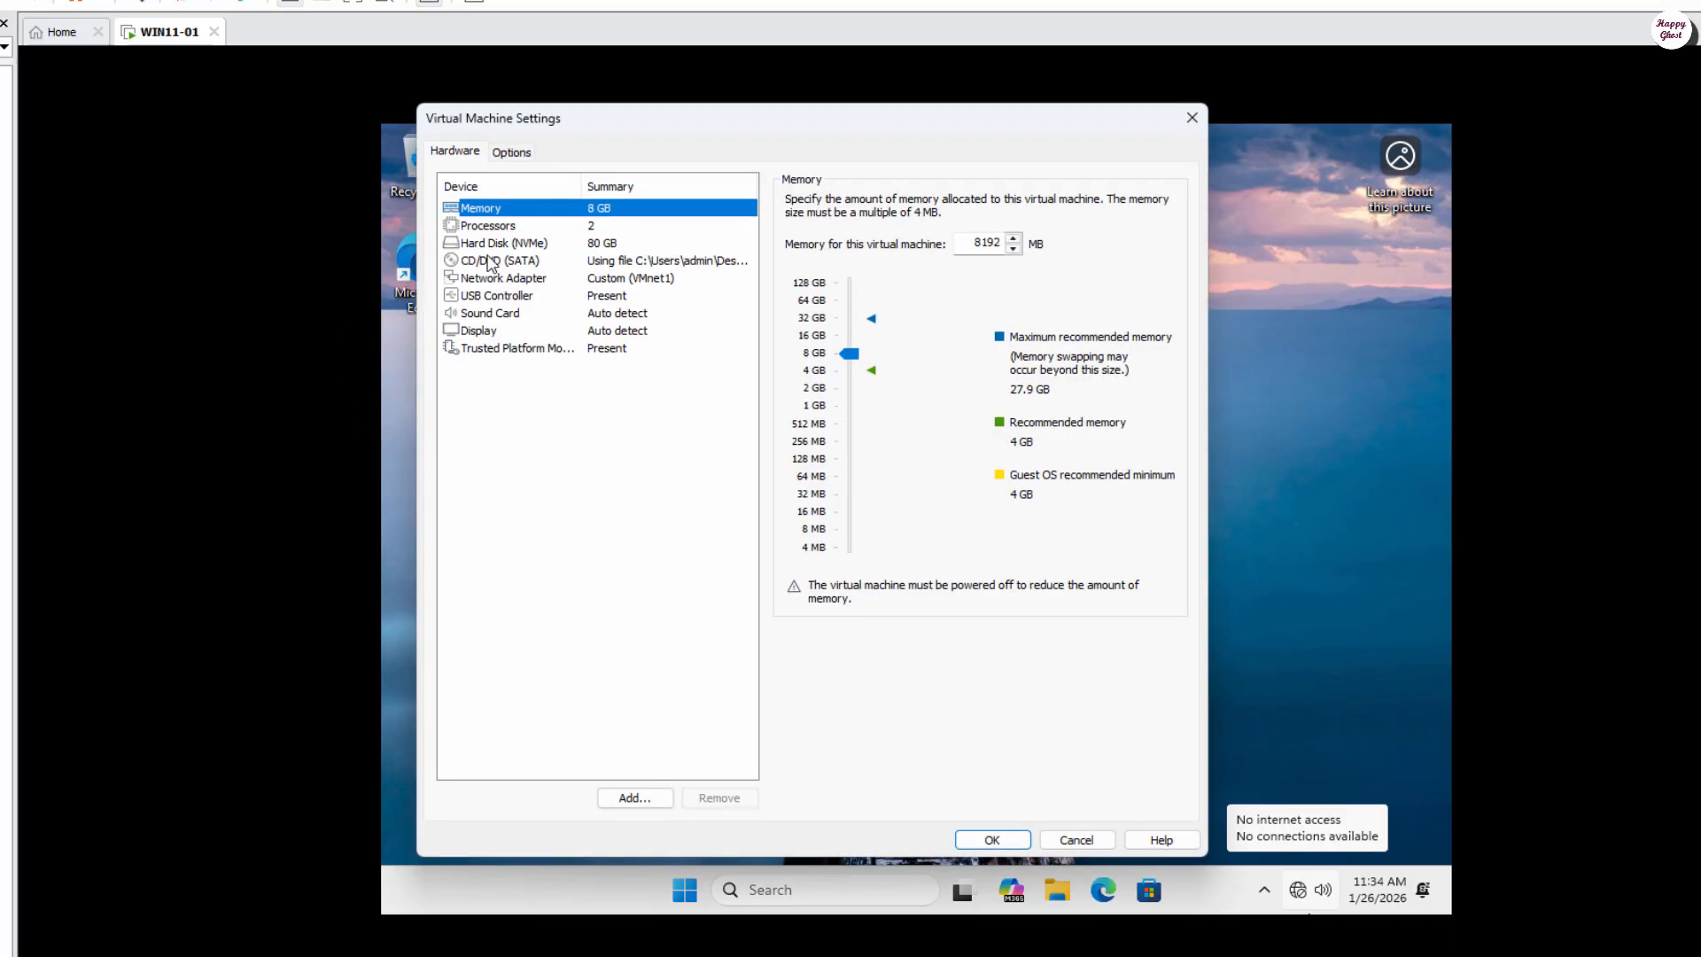
{"action": "left_click", "coordinate": [489, 278]}
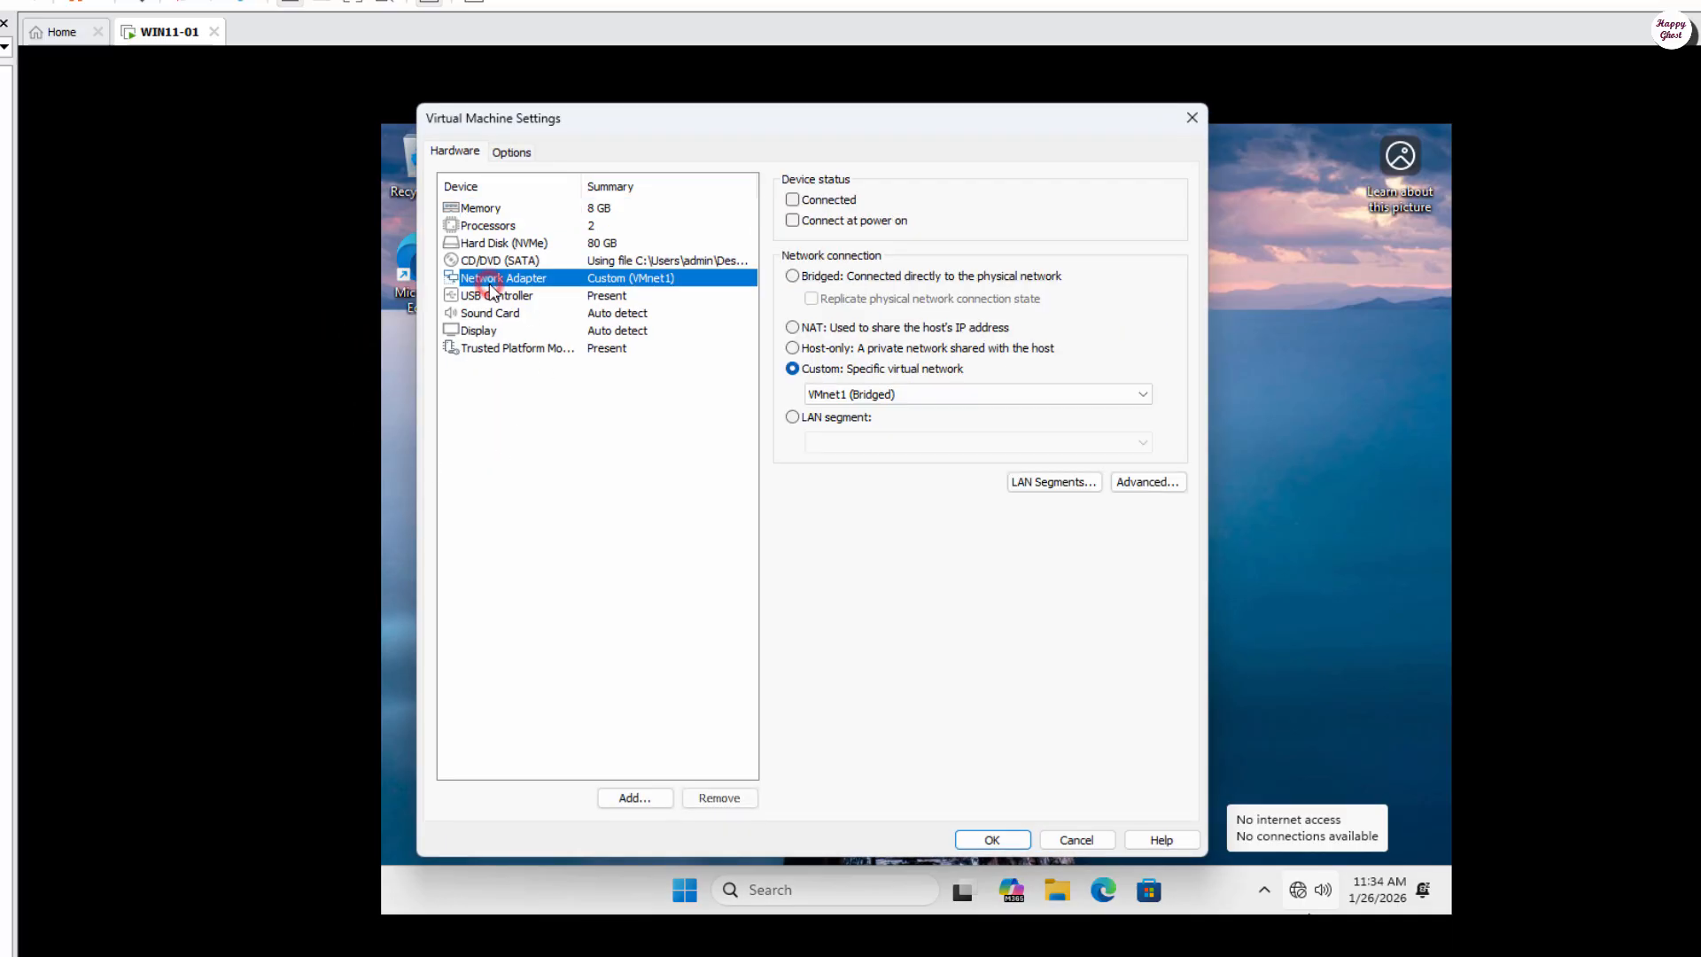
{"action": "left_click", "coordinate": [793, 222]}
{"action": "left_click", "coordinate": [793, 201]}
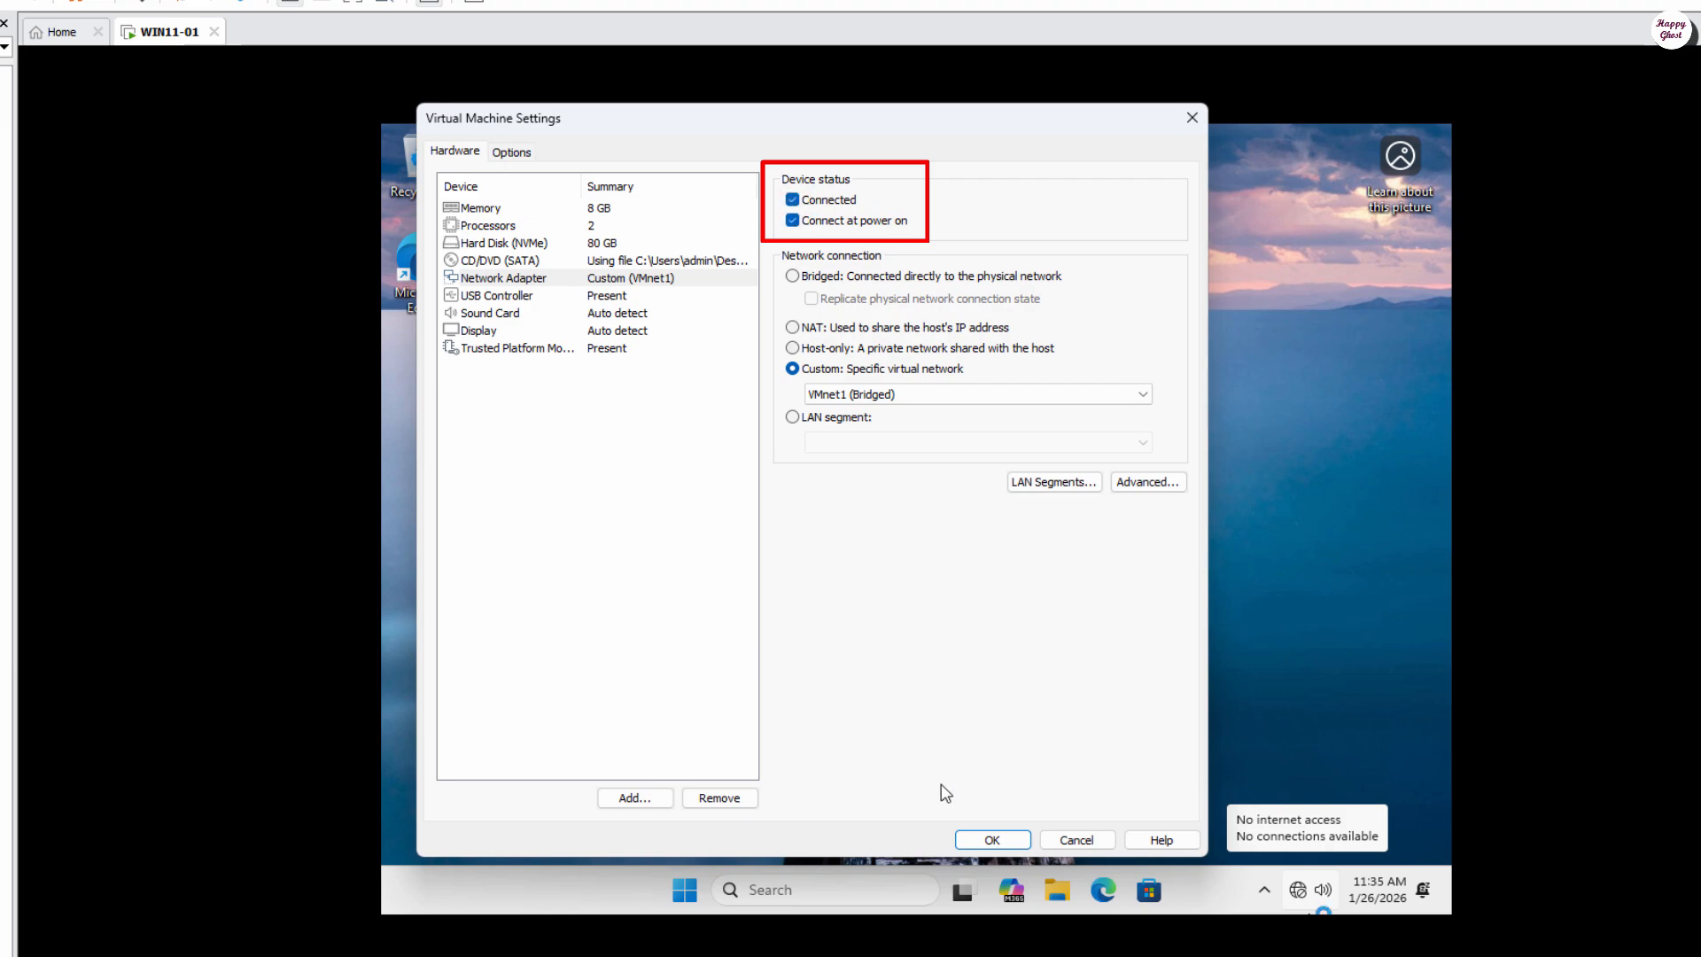
{"action": "left_click", "coordinate": [828, 329]}
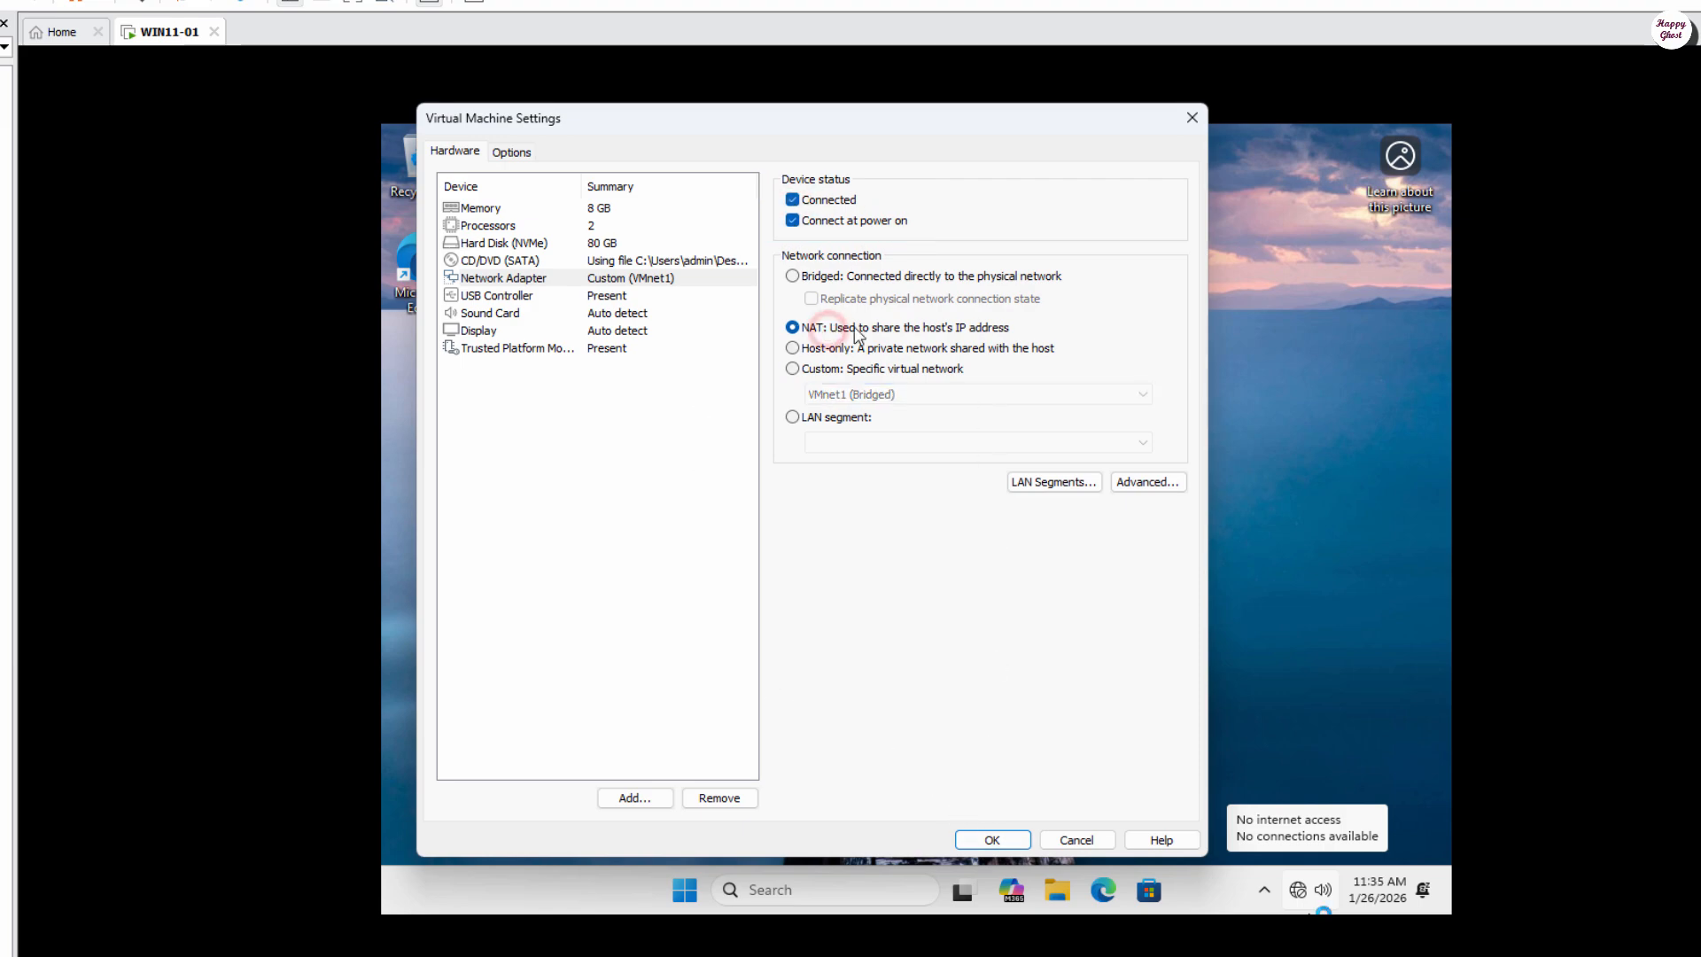
{"action": "left_click", "coordinate": [993, 842]}
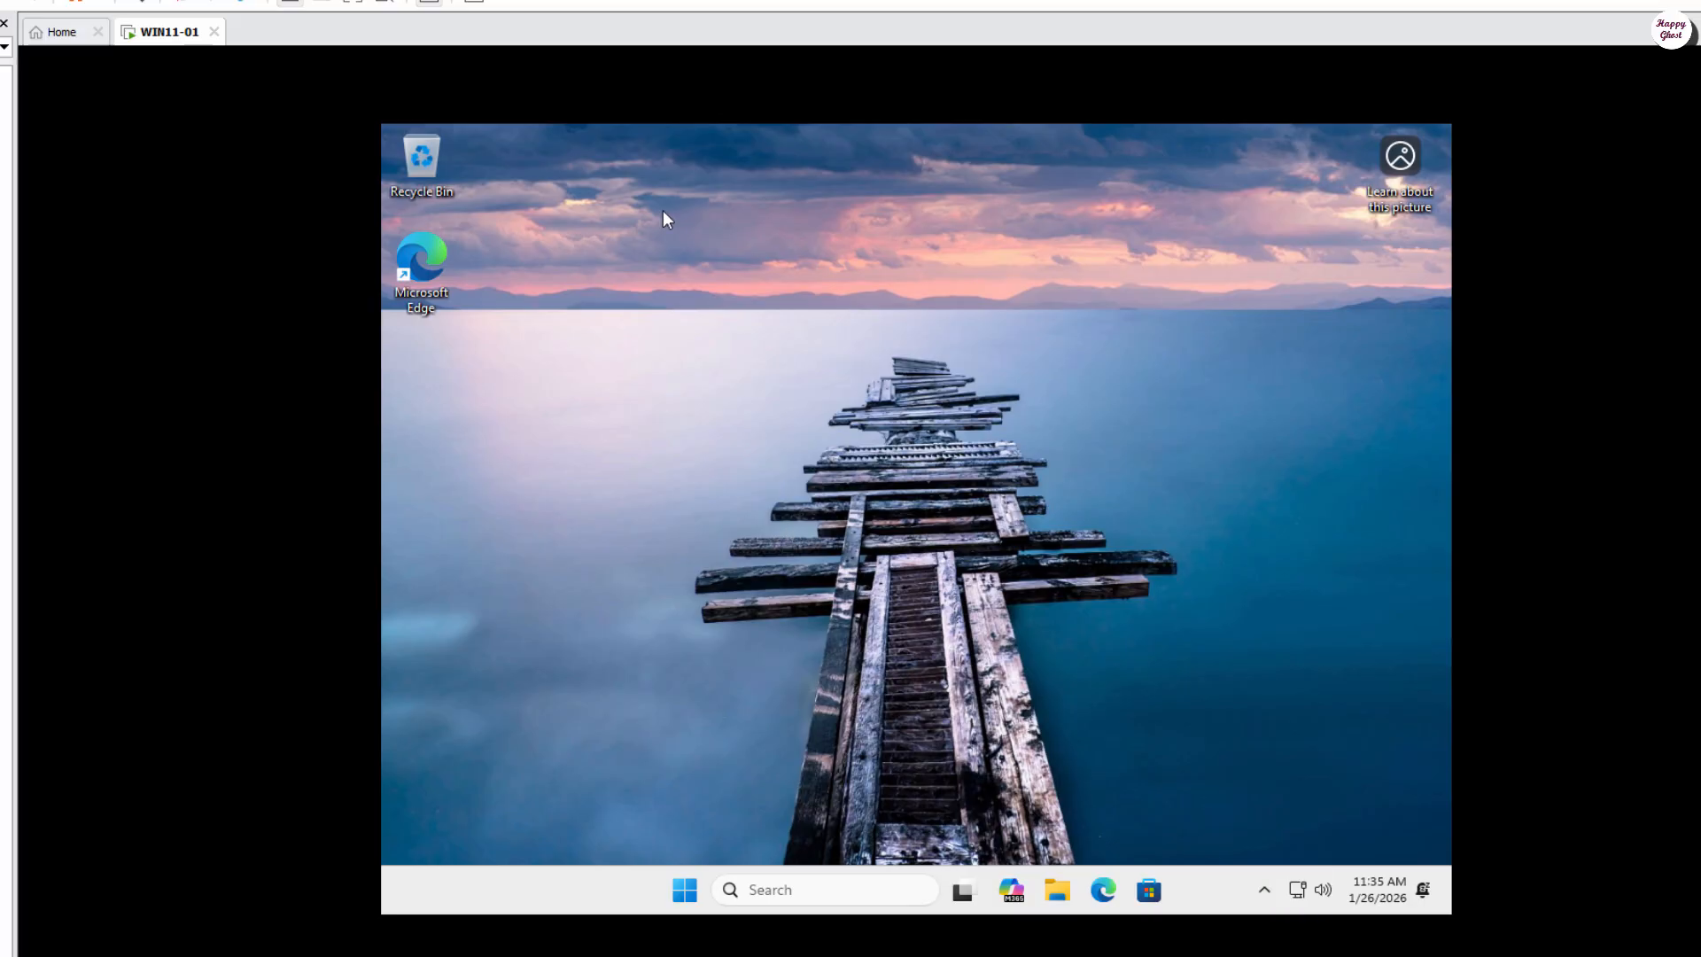
Step: Choose Install VMware Tools from the WIN11-01 tab's context menu
{"action": "right_click", "coordinate": [160, 33]}
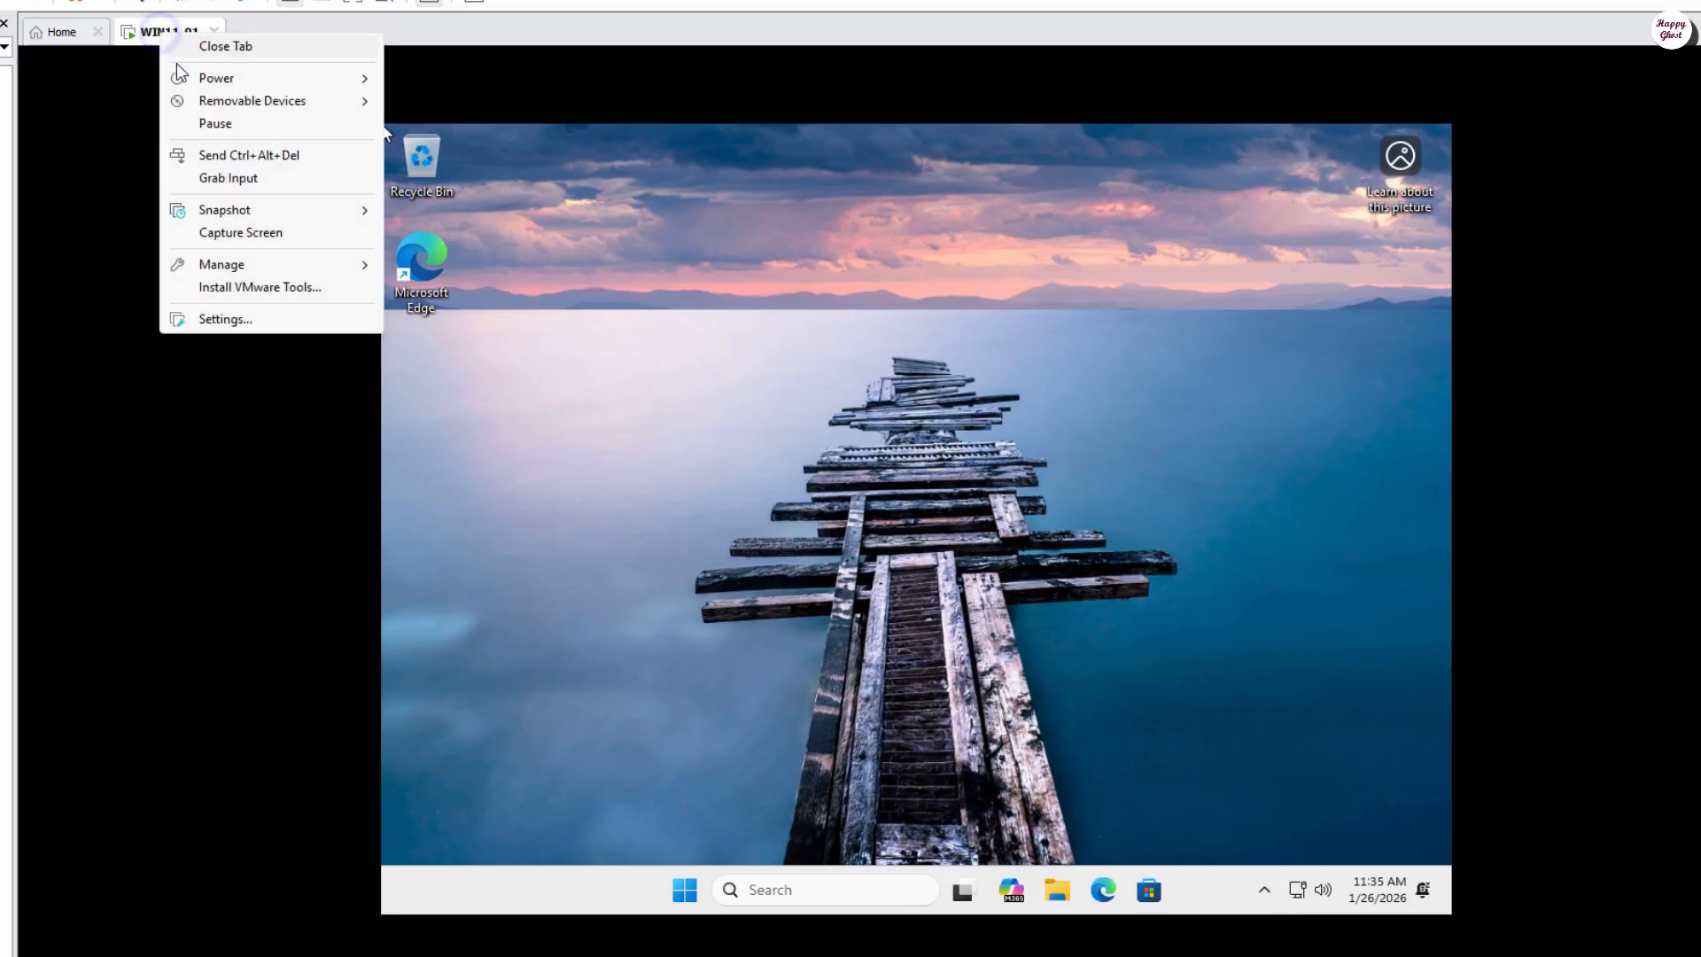
{"action": "left_click", "coordinate": [305, 288]}
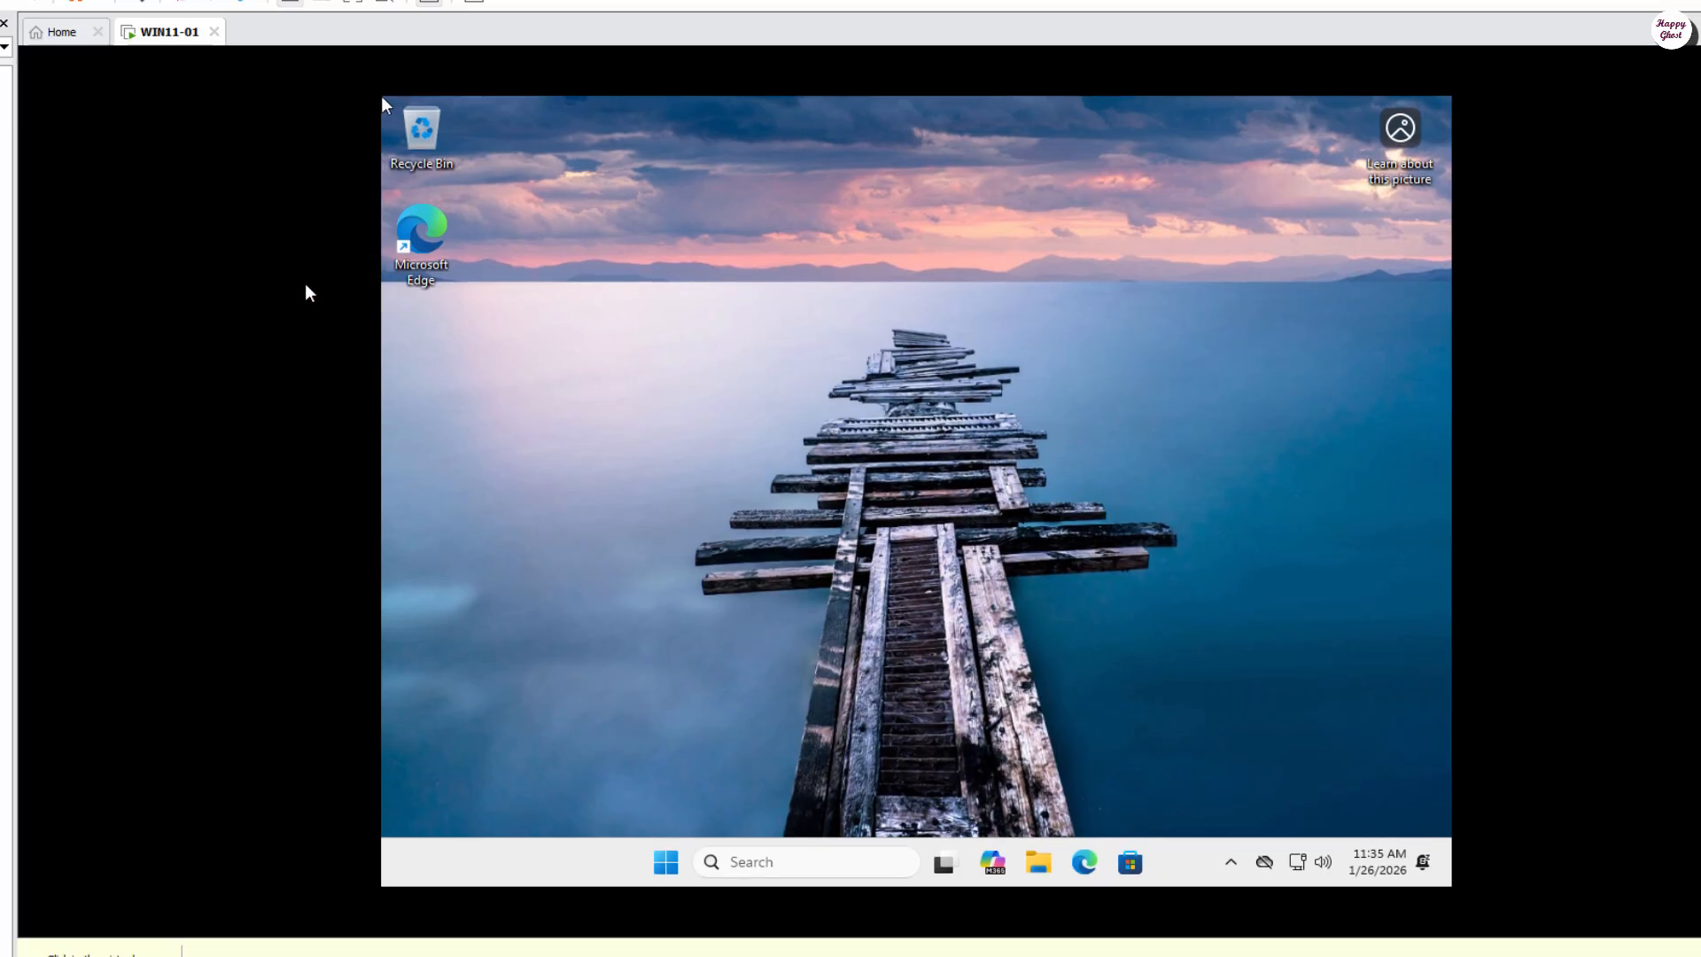
Step: Open the VMware Tools DVD Drive (D:) contents in a maximized File Explorer
{"action": "left_click", "coordinate": [1039, 864]}
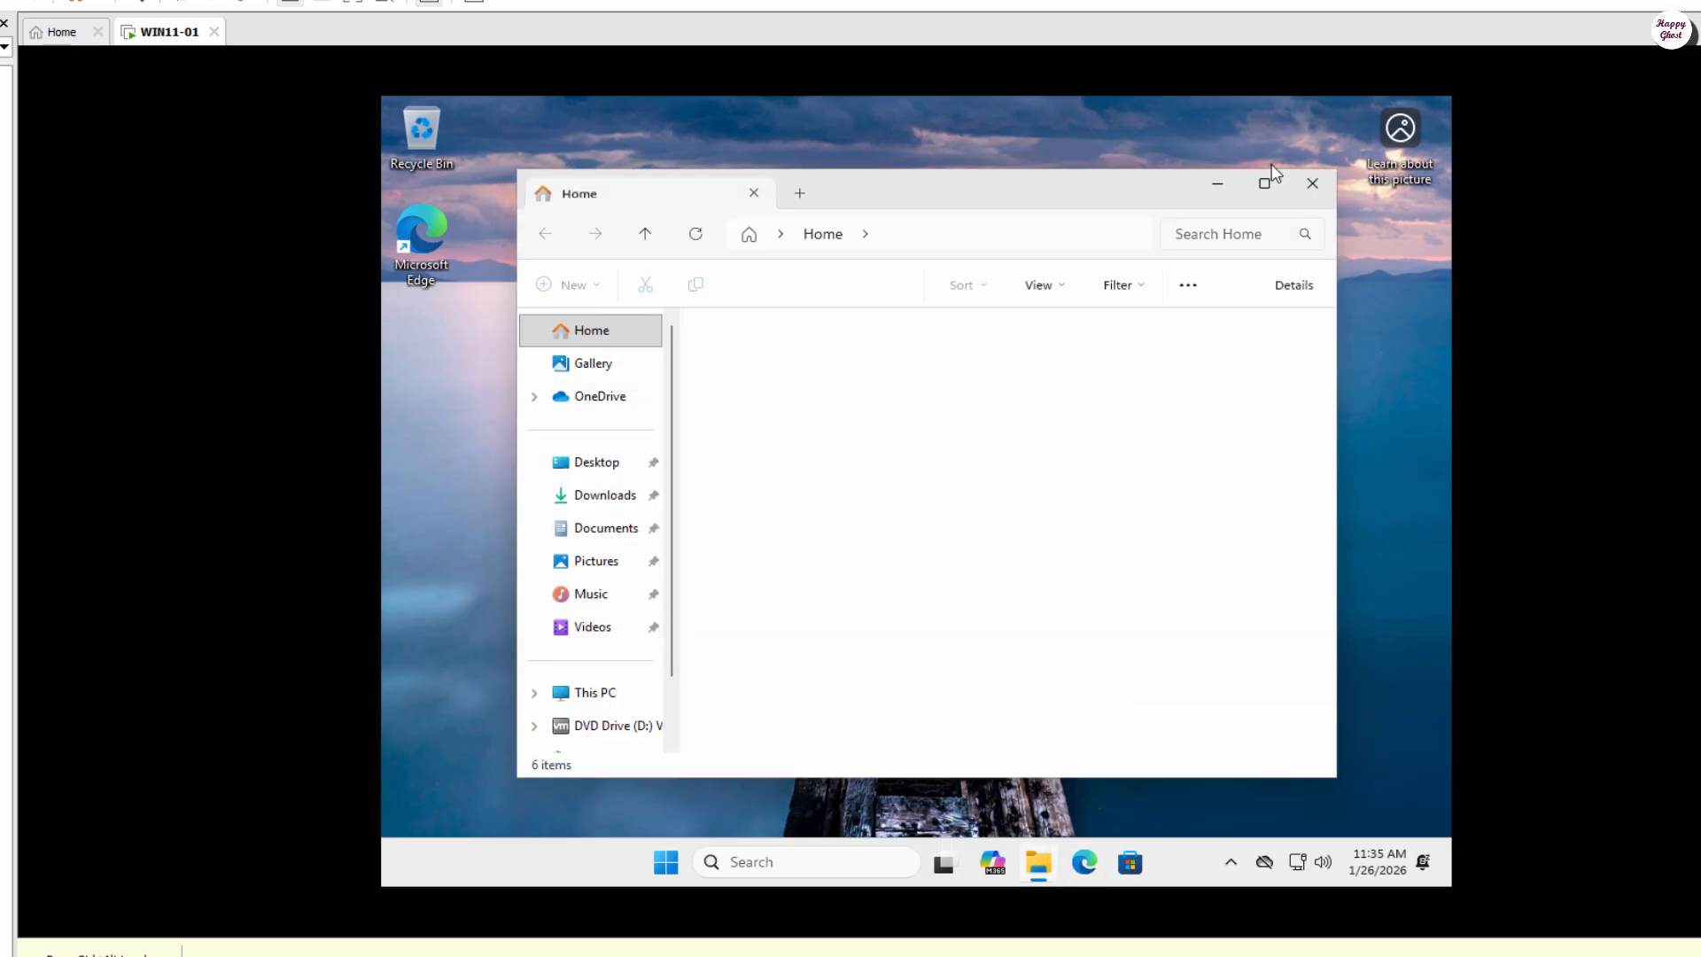
{"action": "left_click", "coordinate": [1271, 171]}
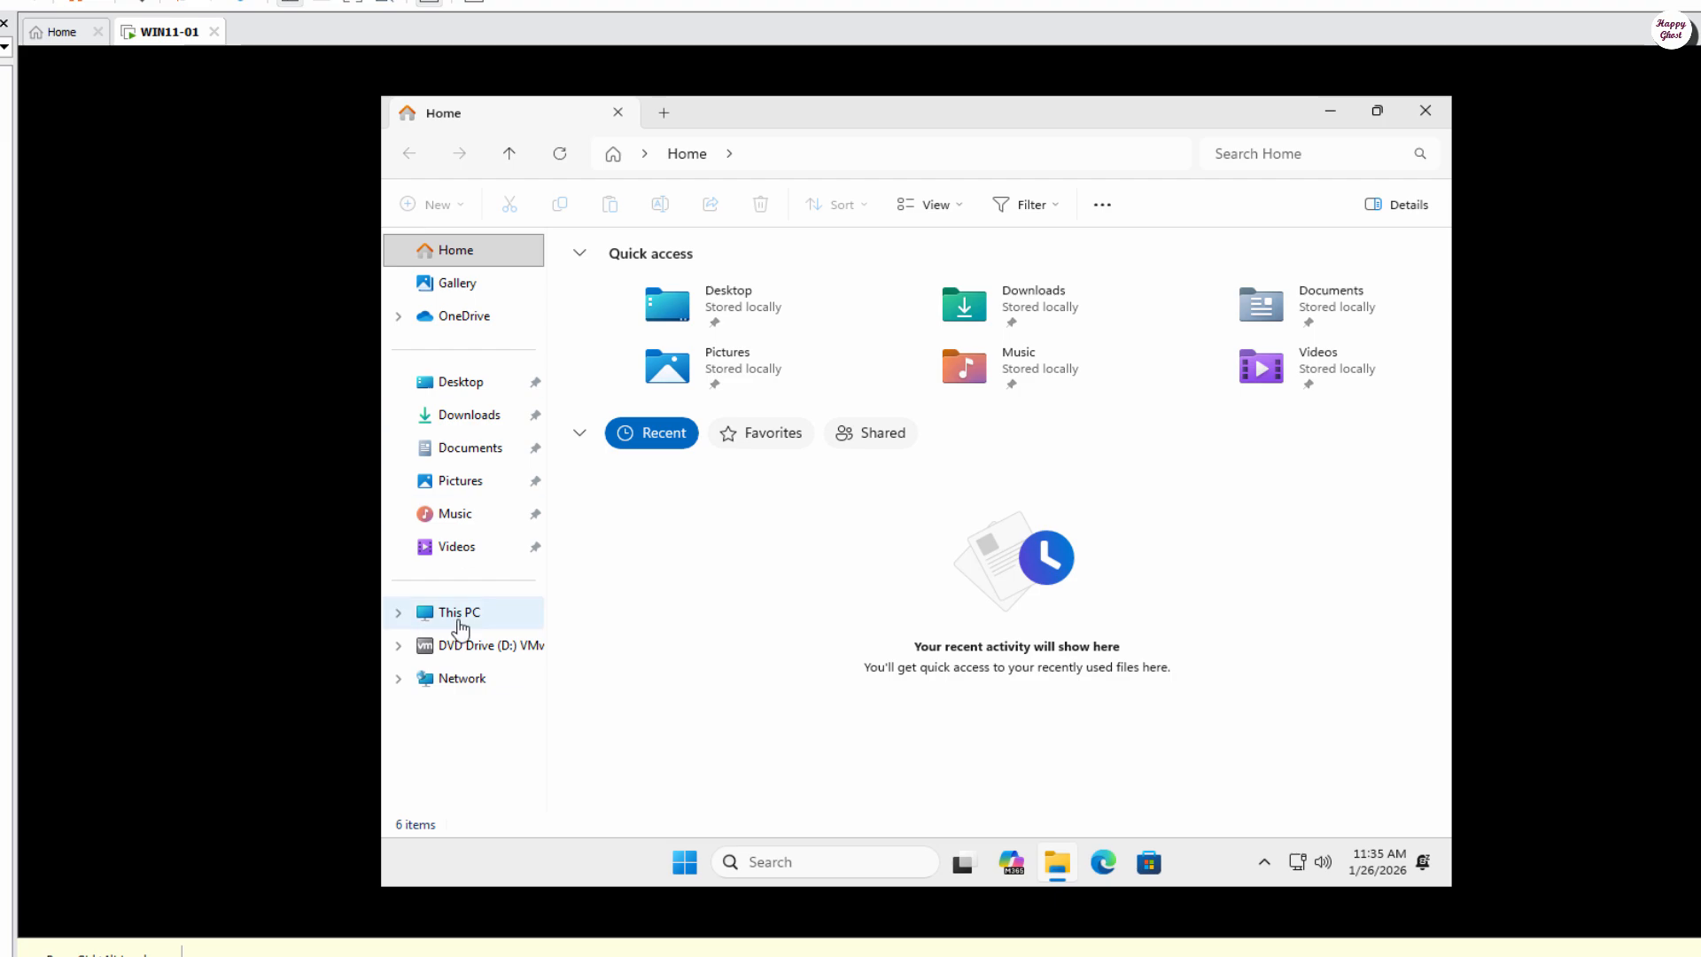
{"action": "left_click", "coordinate": [459, 617]}
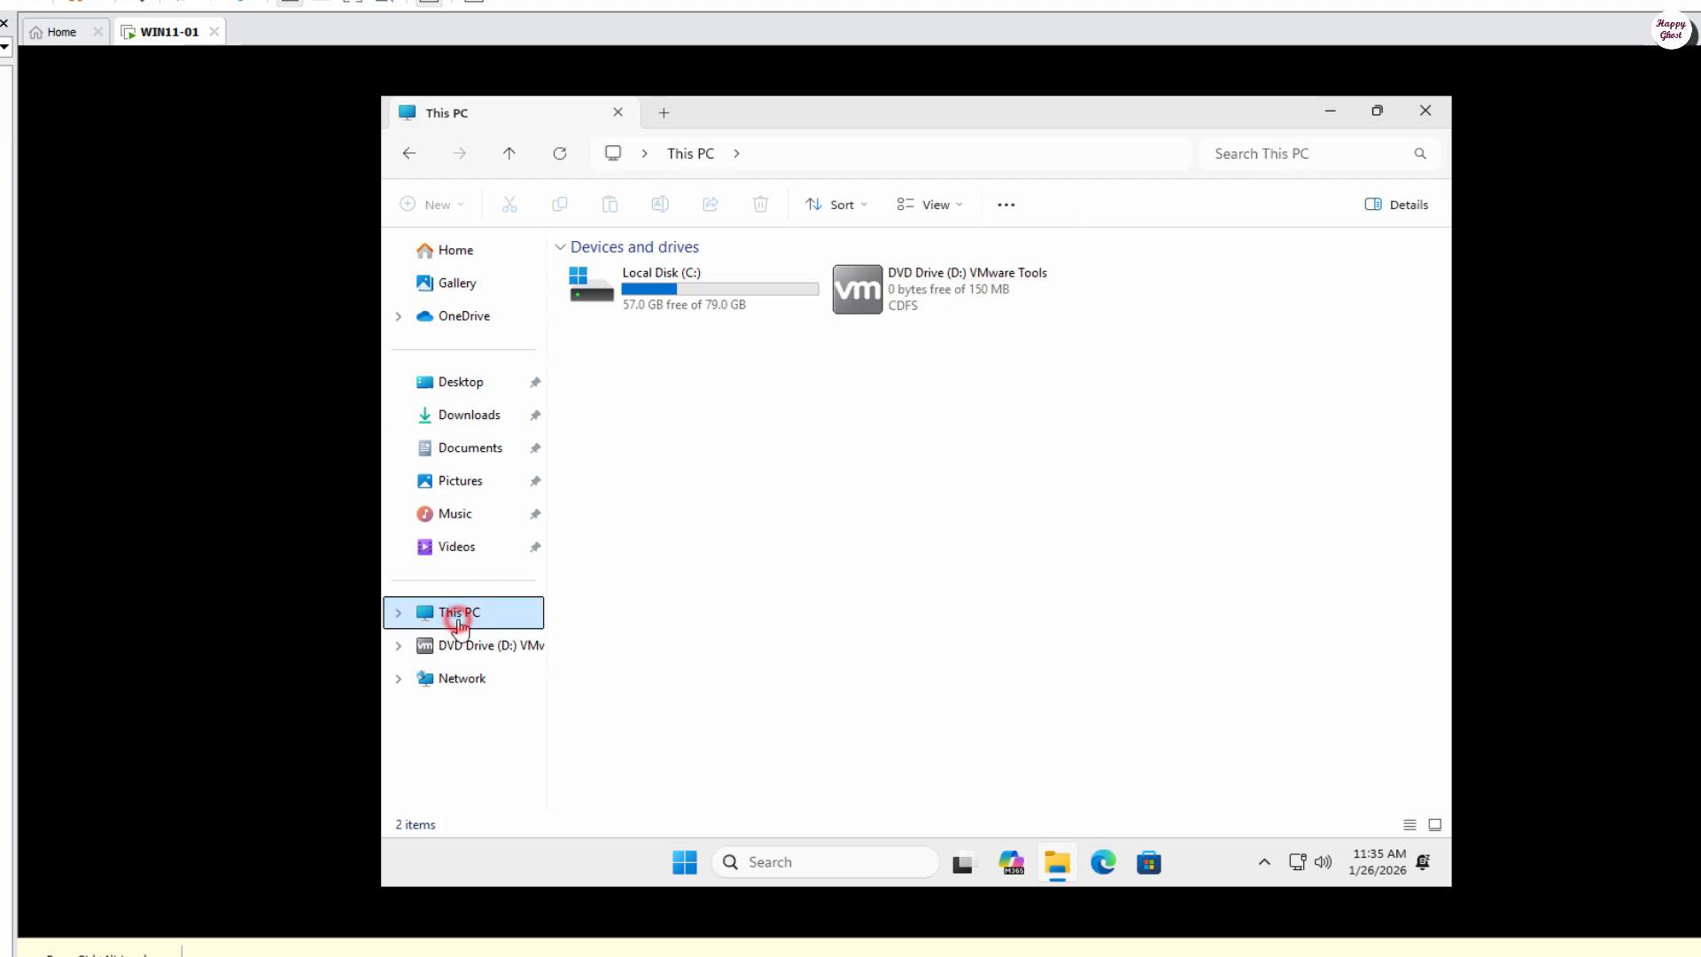
{"action": "right_click", "coordinate": [914, 297]}
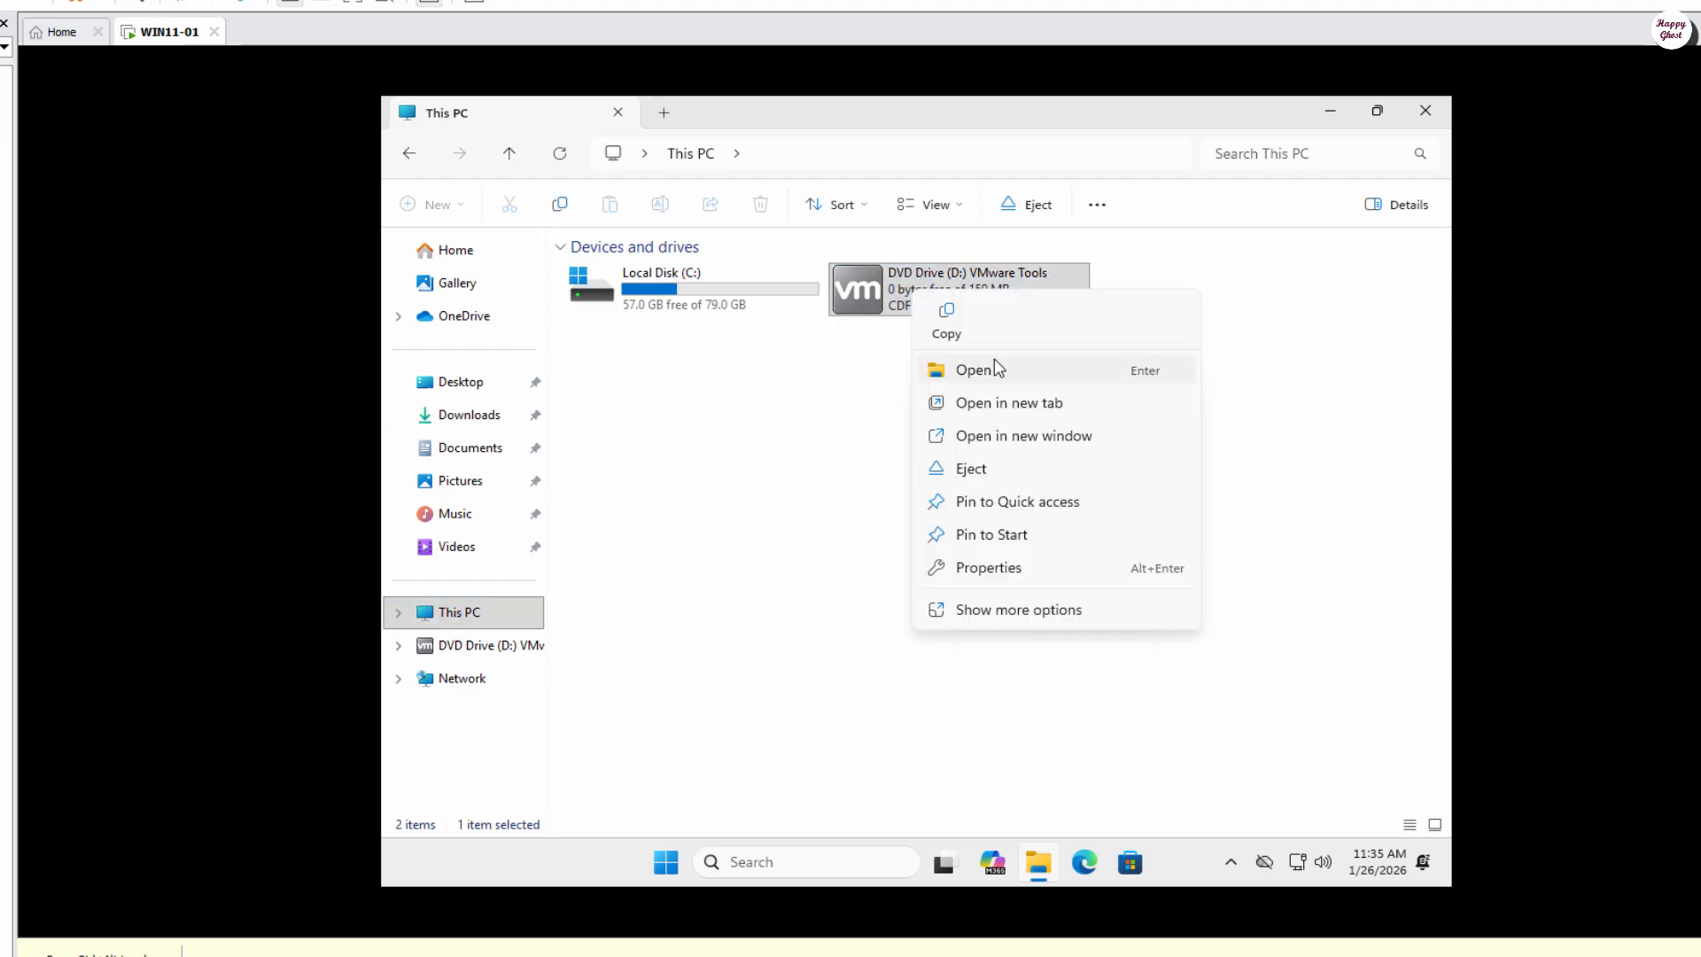
{"action": "left_click", "coordinate": [996, 368]}
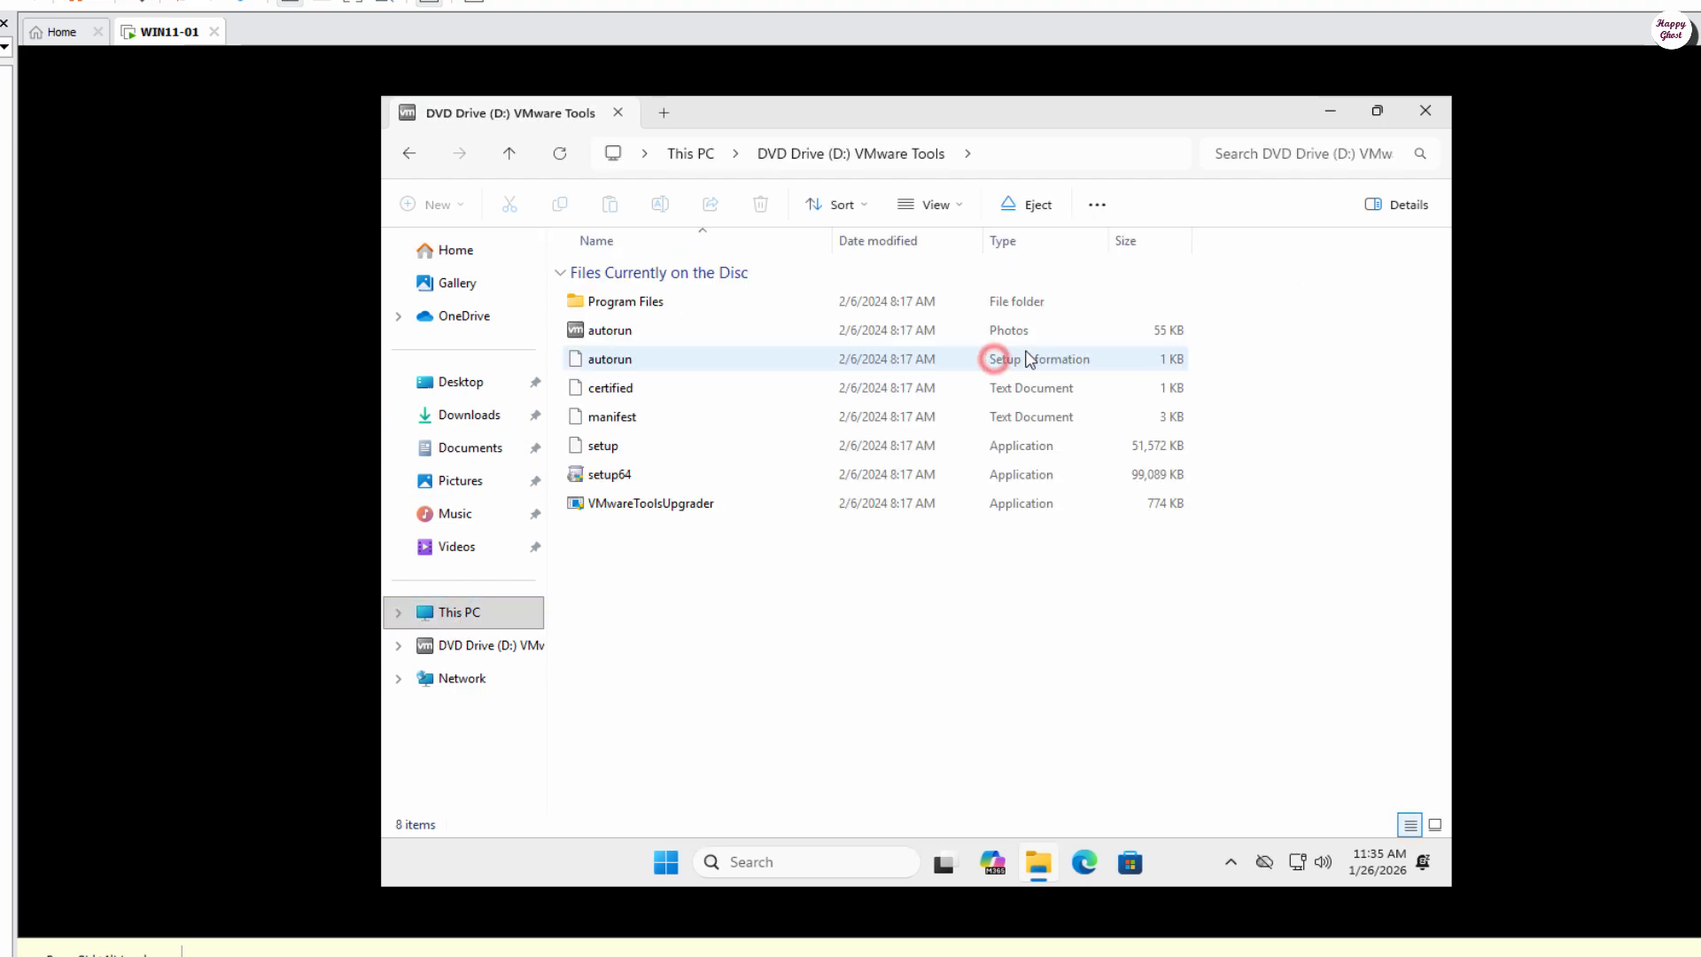
Step: Run setup64 as administrator and allow it to make changes
{"action": "right_click", "coordinate": [634, 478]}
{"action": "right_click", "coordinate": [660, 471]}
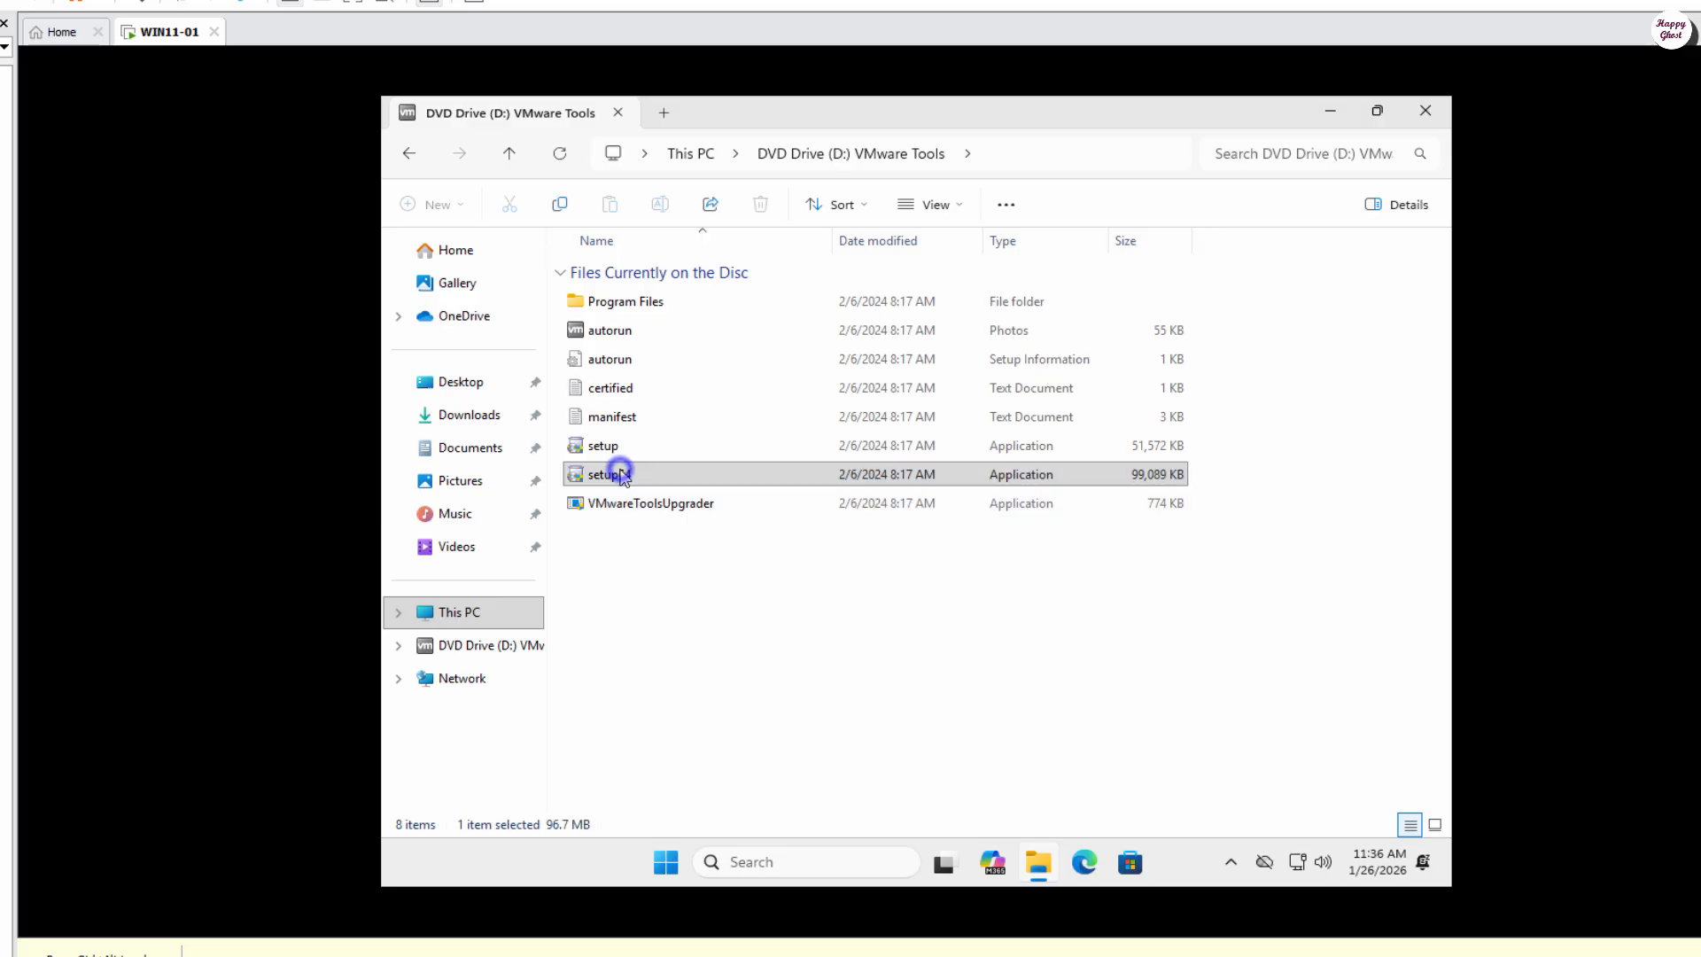
{"action": "left_click", "coordinate": [752, 485]}
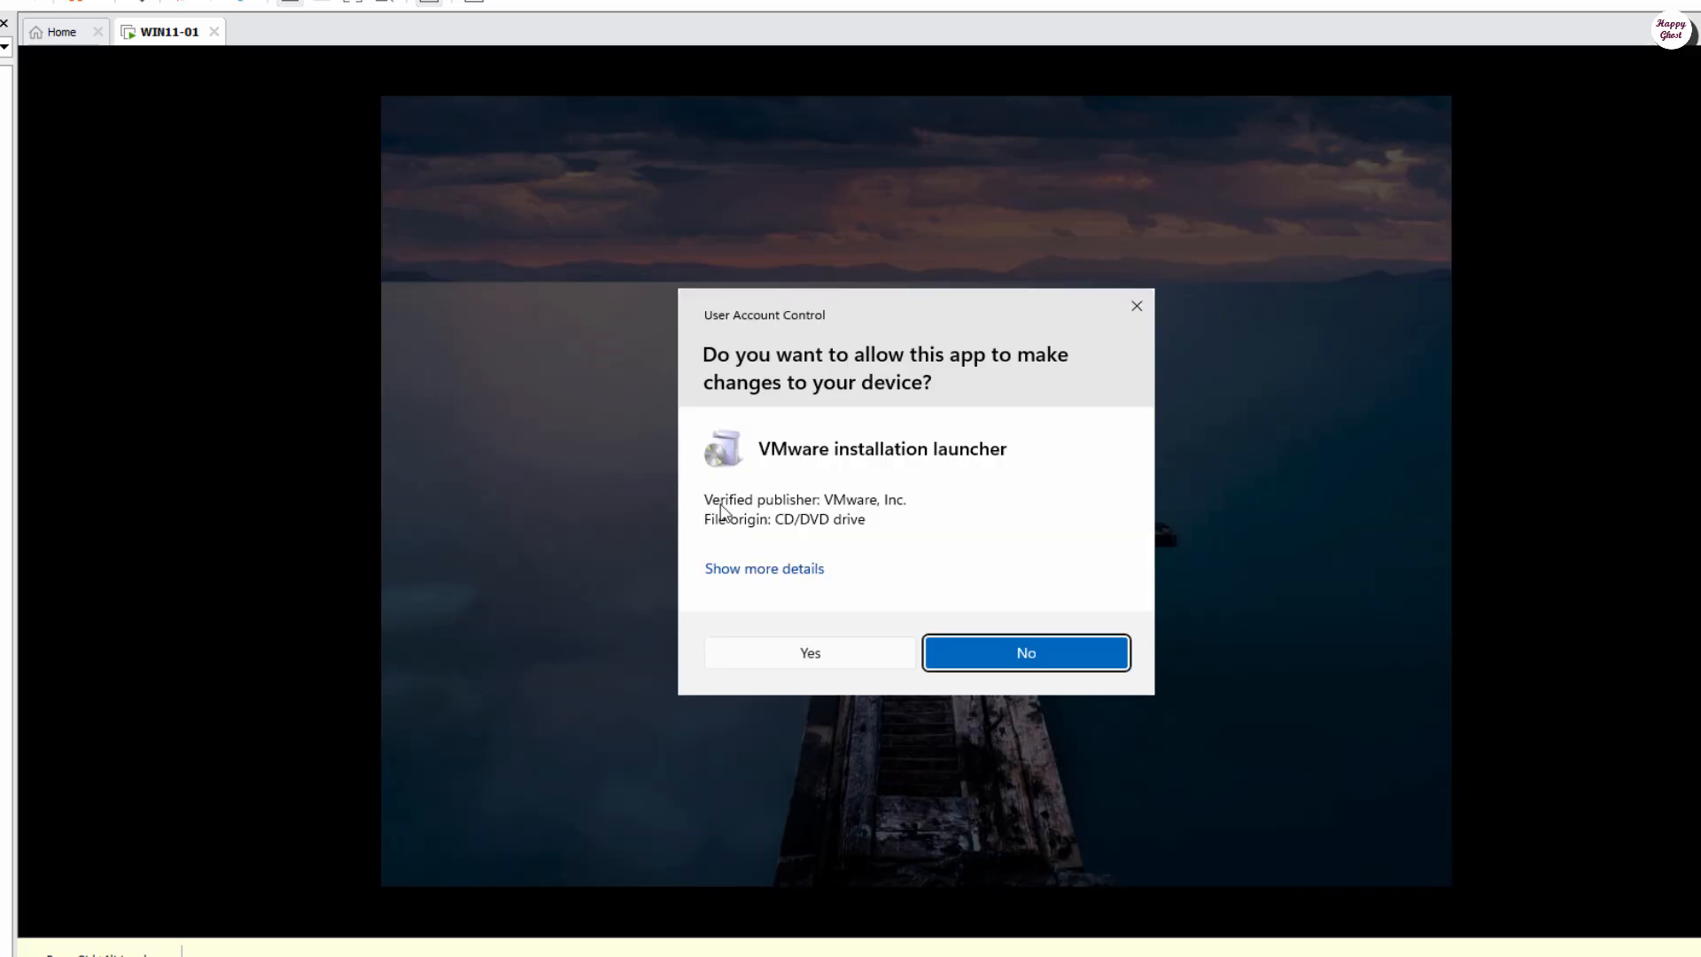
{"action": "left_click", "coordinate": [817, 654]}
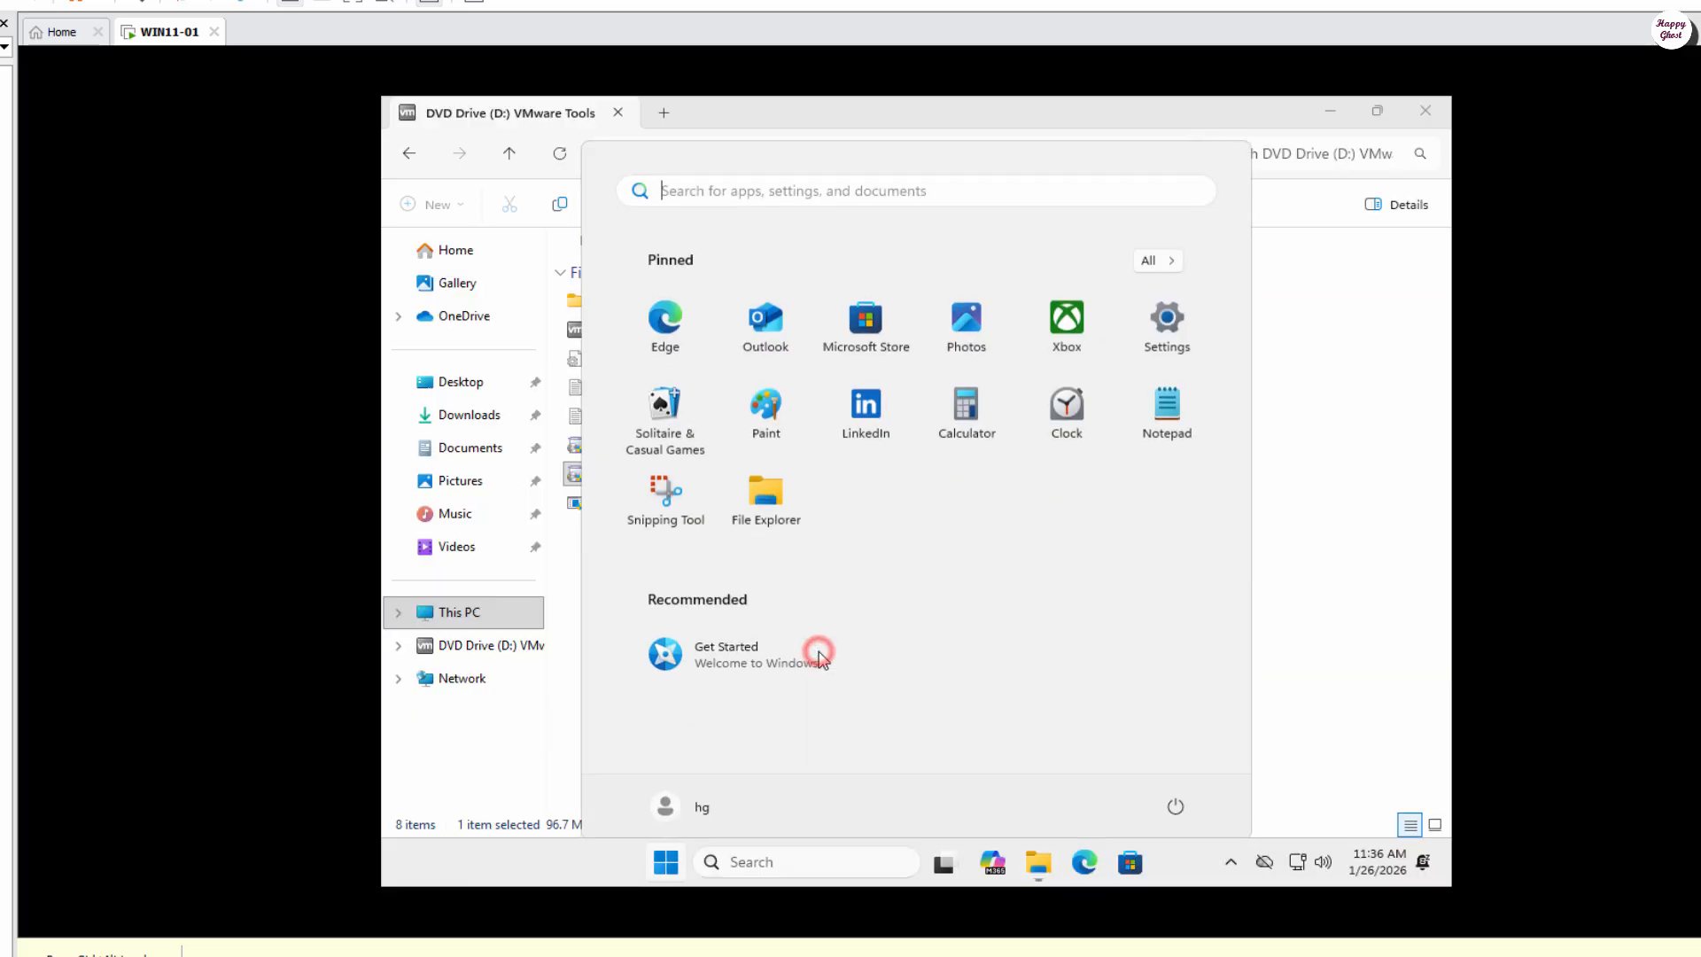
Step: Minimize File Explorer and start the VMware Tools install with the Typical setup
{"action": "left_click", "coordinate": [1338, 391]}
{"action": "left_click", "coordinate": [1330, 111]}
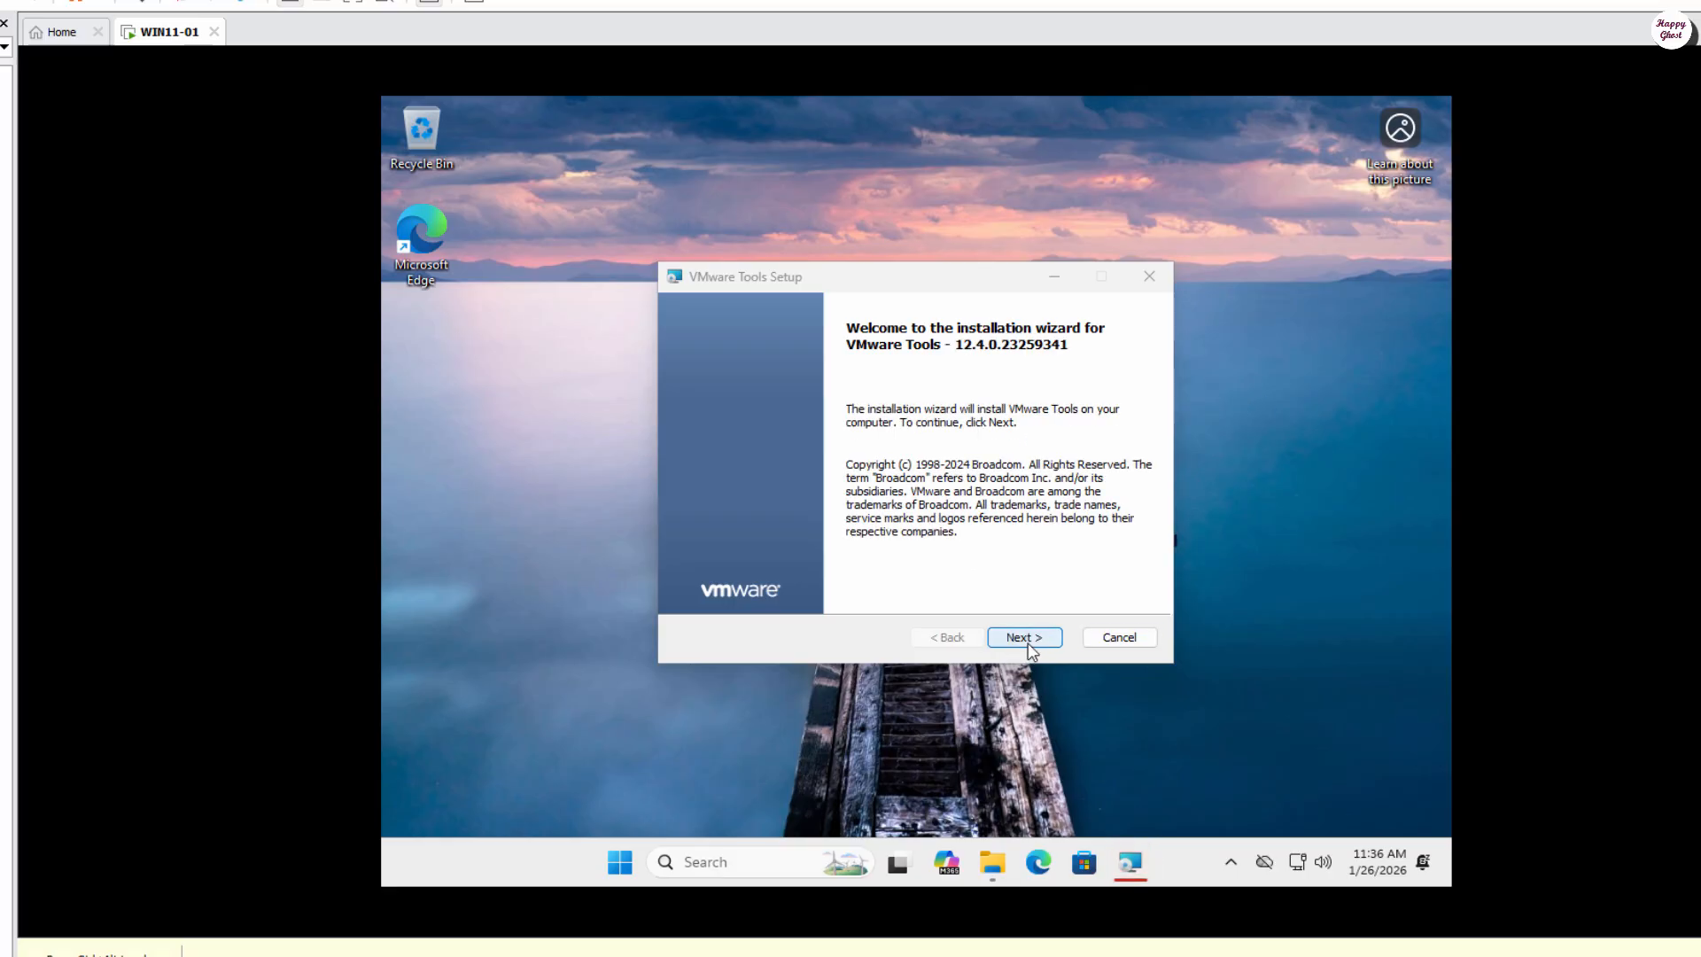
{"action": "left_click", "coordinate": [1025, 638]}
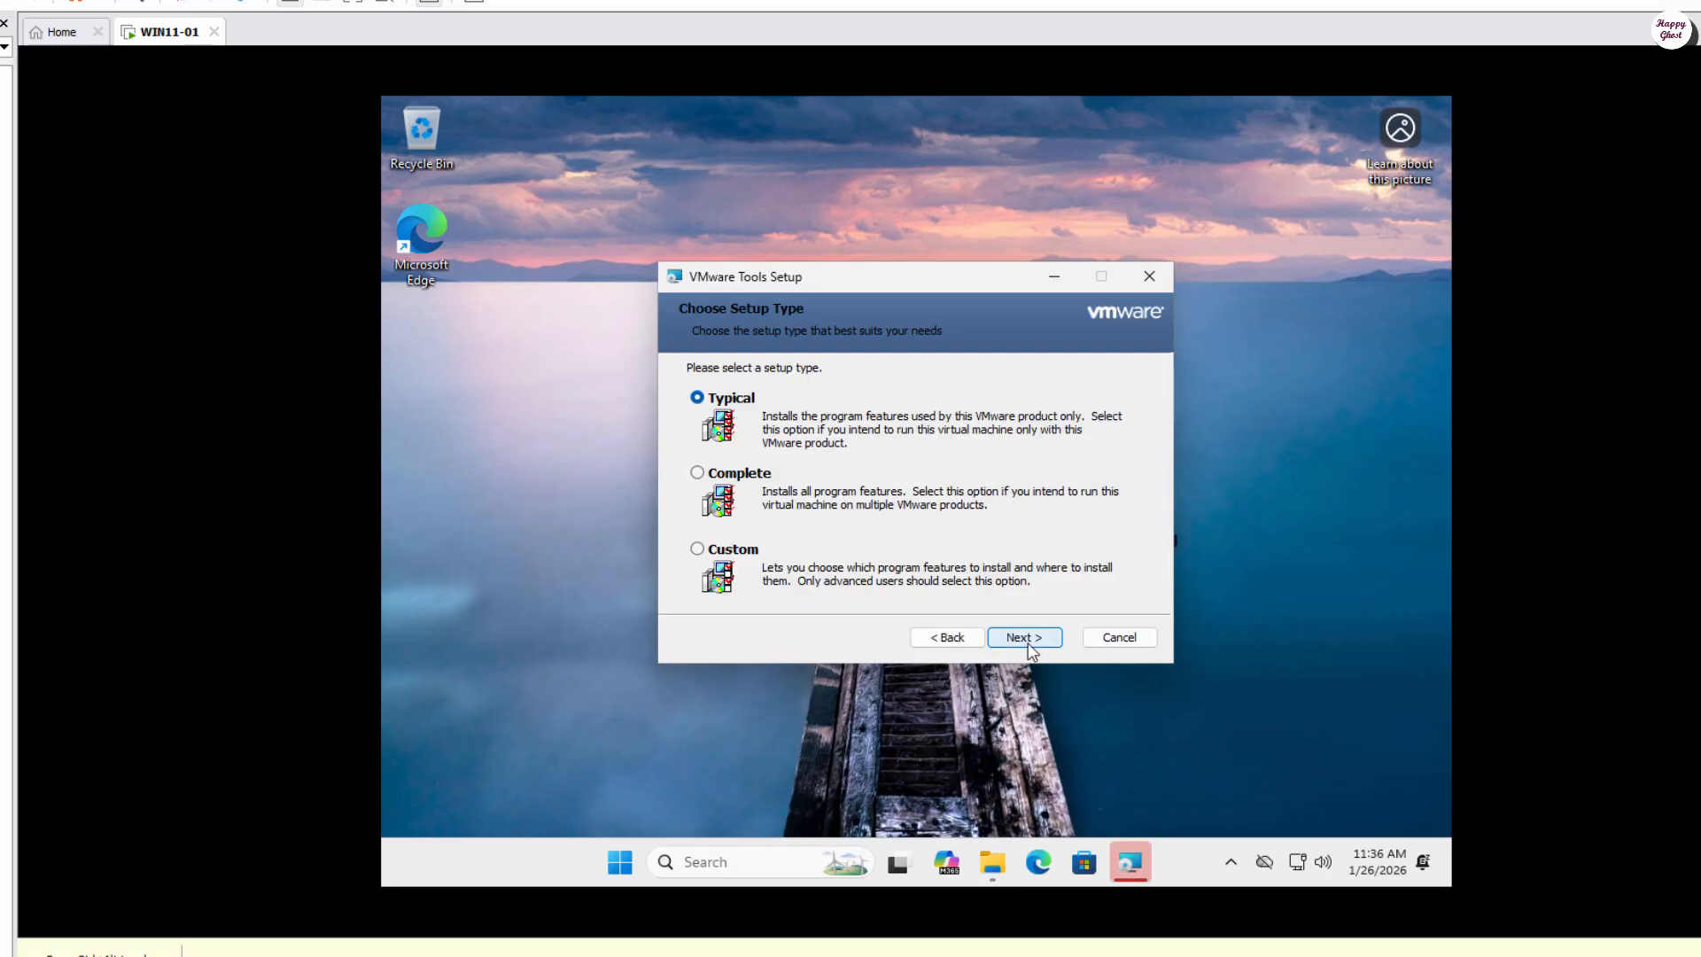
{"action": "left_click", "coordinate": [1025, 638]}
{"action": "left_click", "coordinate": [1025, 637]}
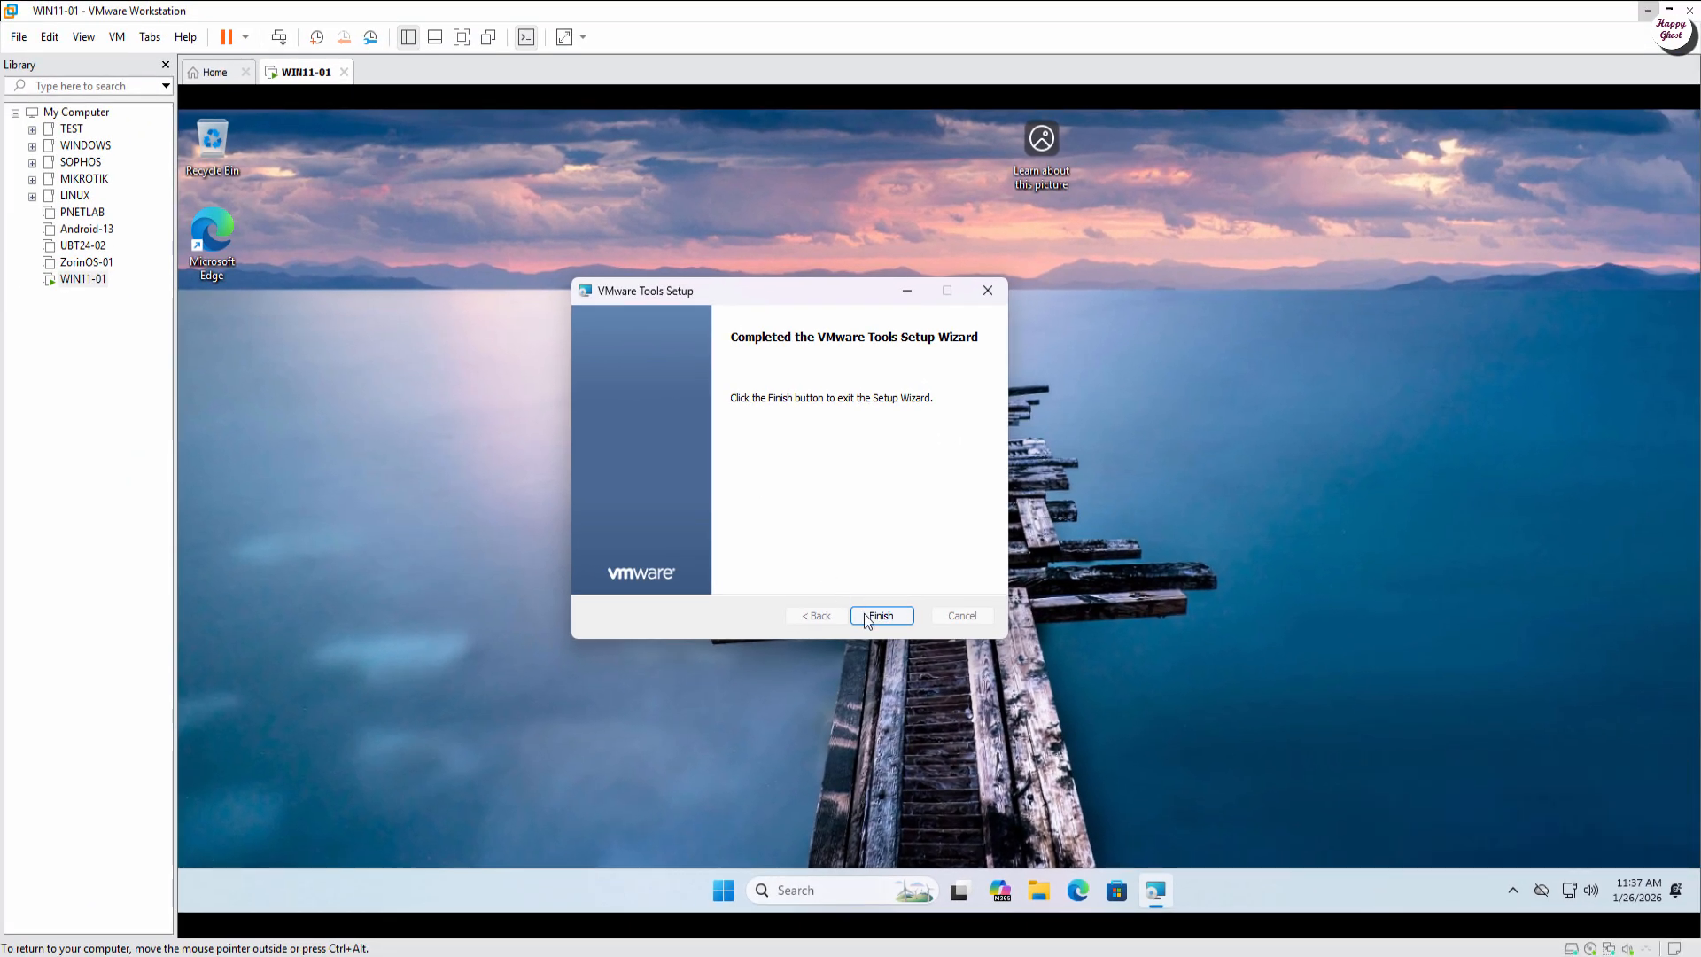
Step: Finish the VMware Tools setup, decline the restart, and show the VM full screen
{"action": "left_click", "coordinate": [866, 617]}
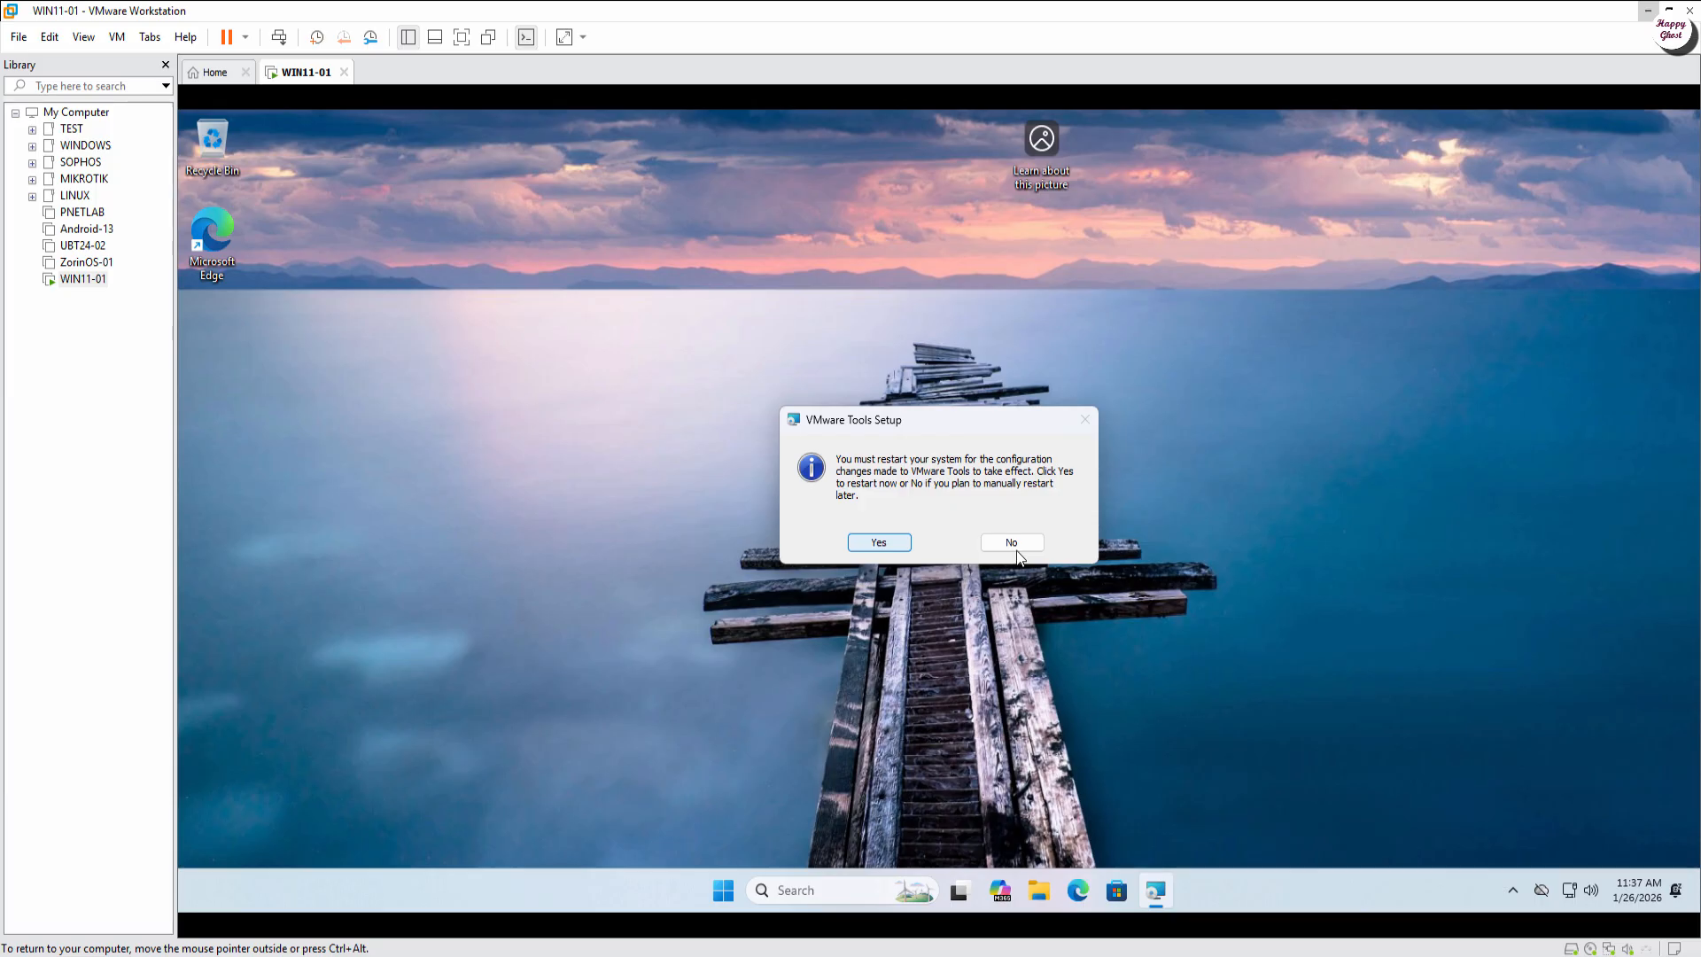
{"action": "left_click", "coordinate": [1011, 544]}
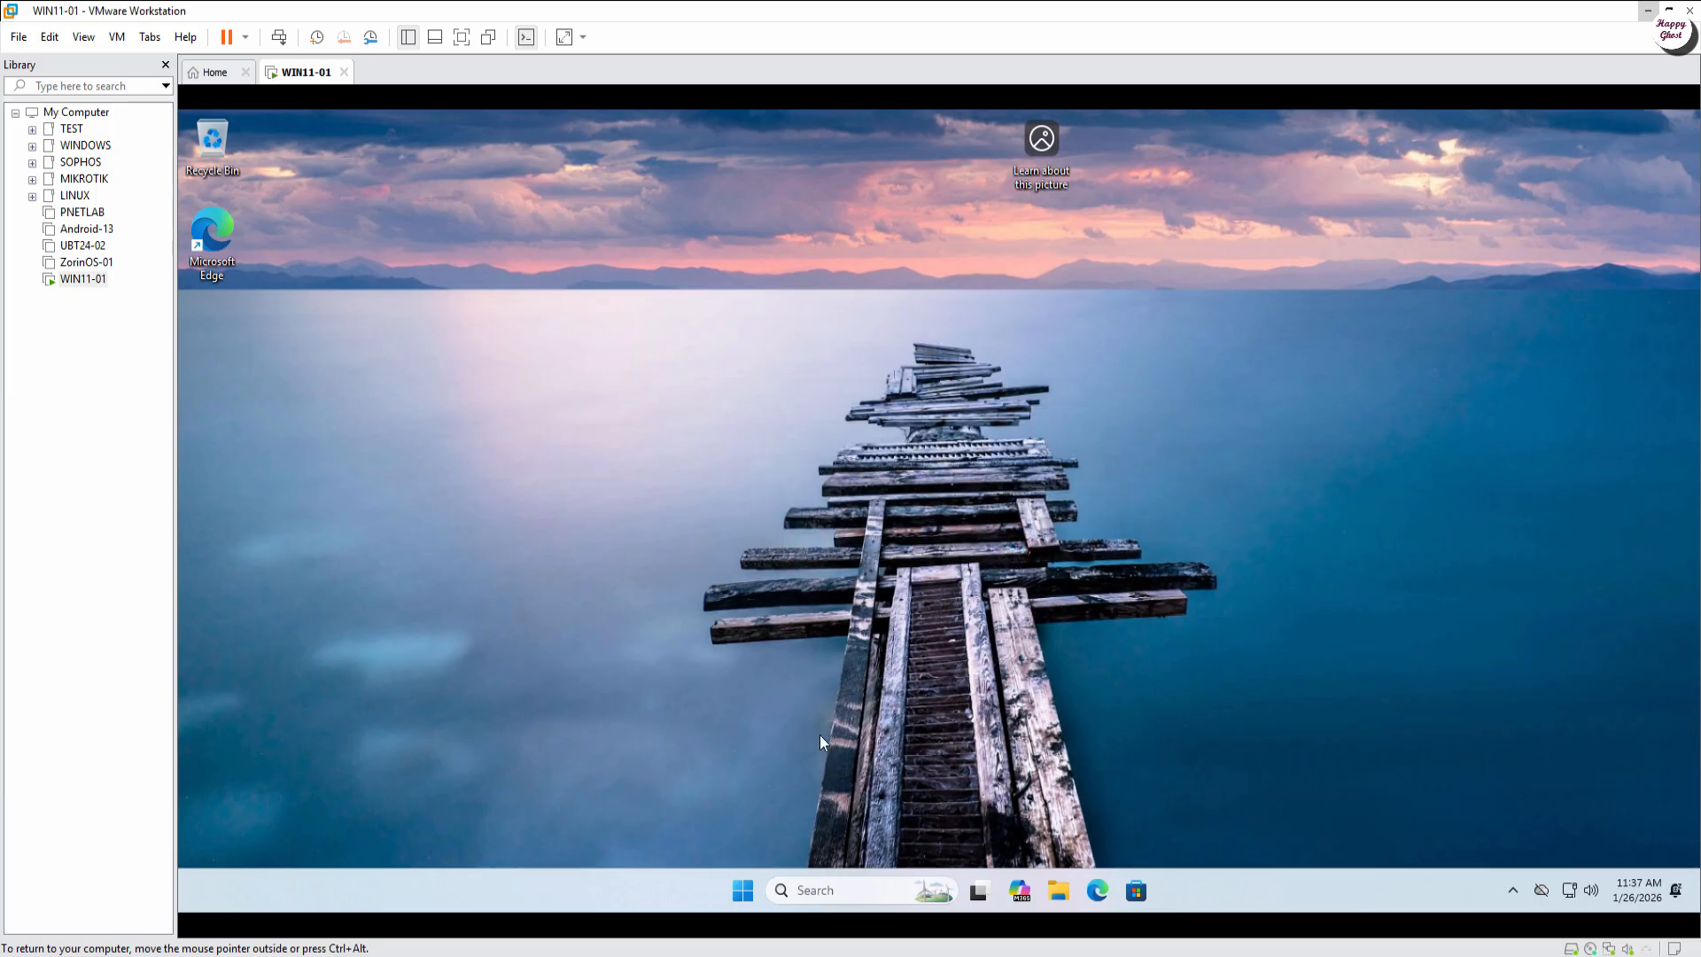
{"action": "left_click", "coordinate": [465, 40]}
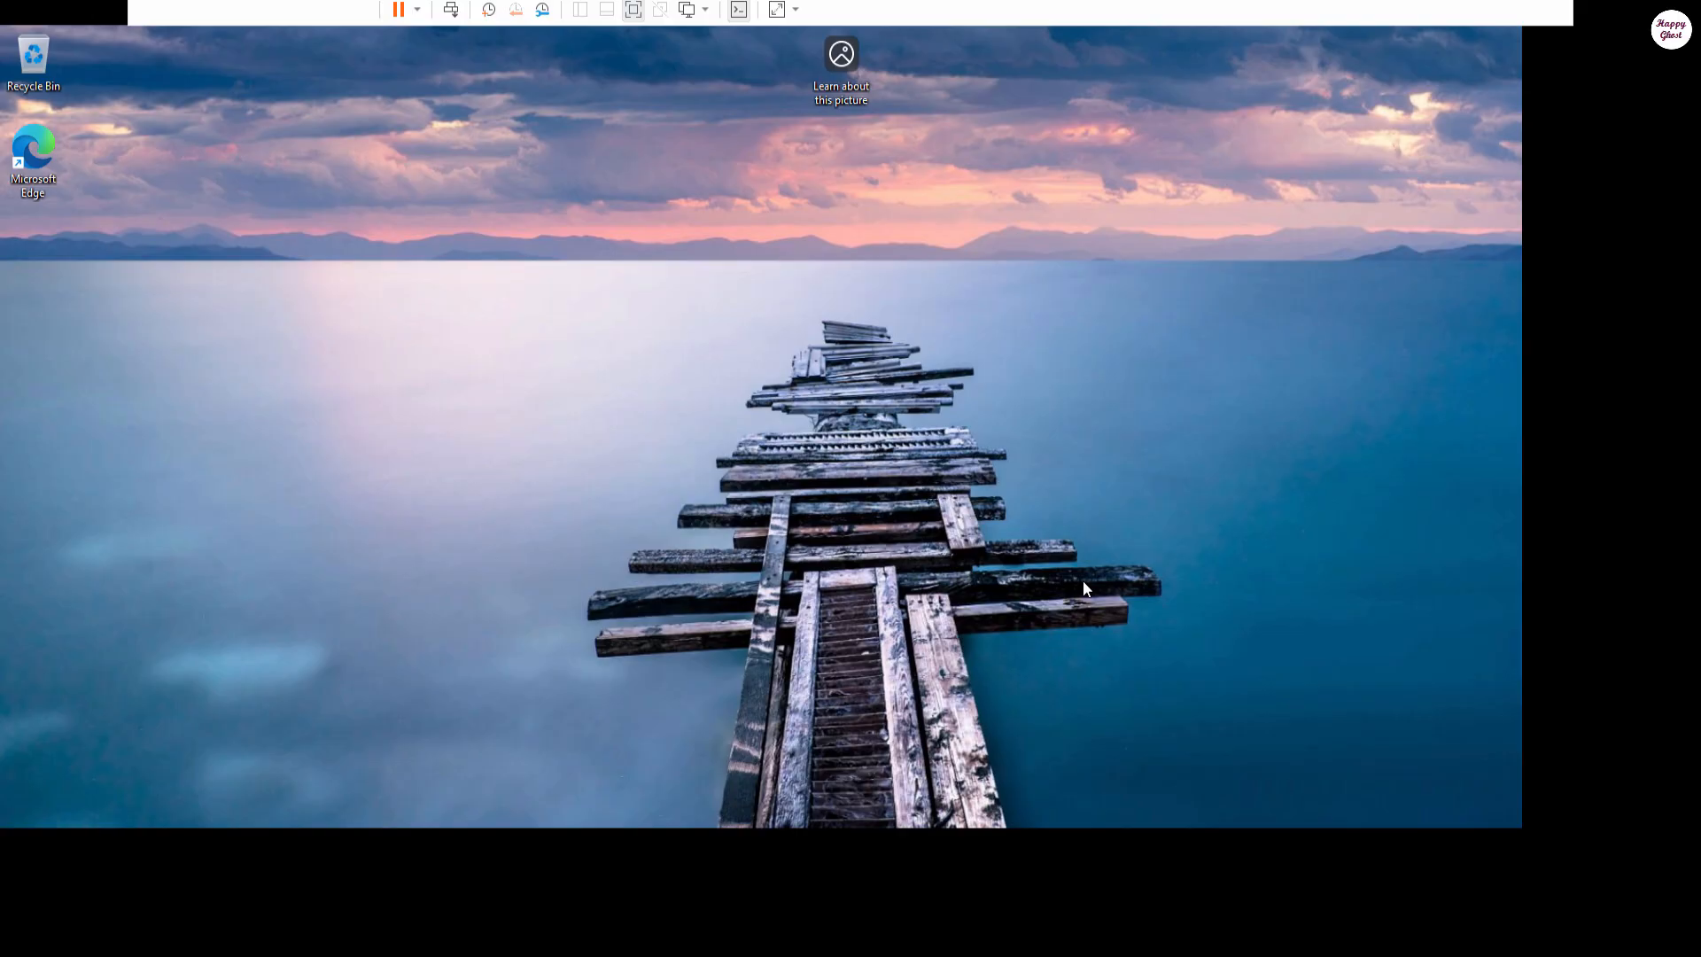